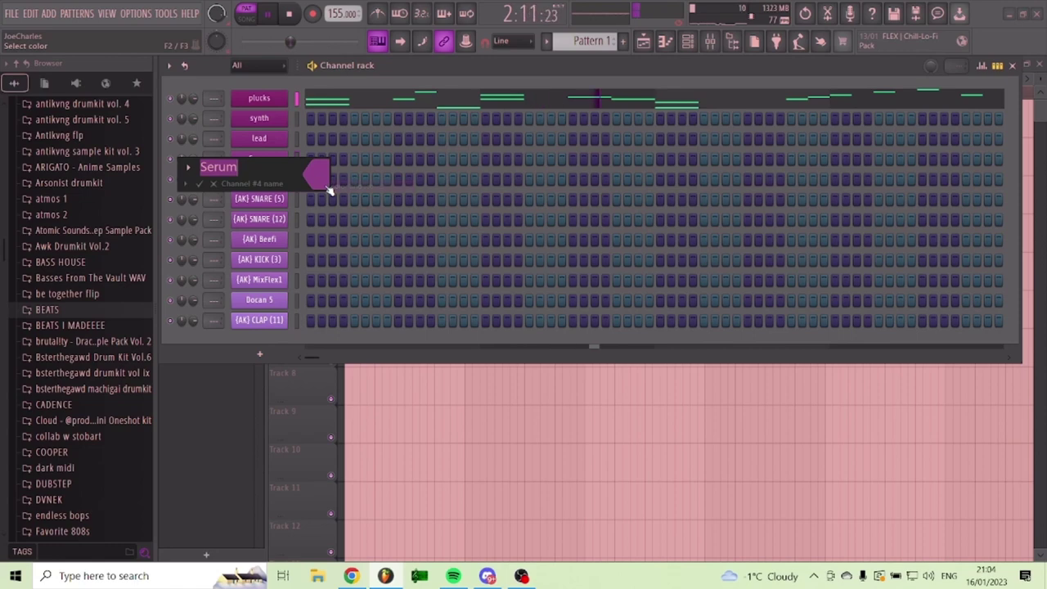
# - Copy the F6 and C7 notes from bar 1 of the plucks channel into the synth channel and lower their velocity
pyautogui.rightClick(283, 121)
pyautogui.click(308, 117)
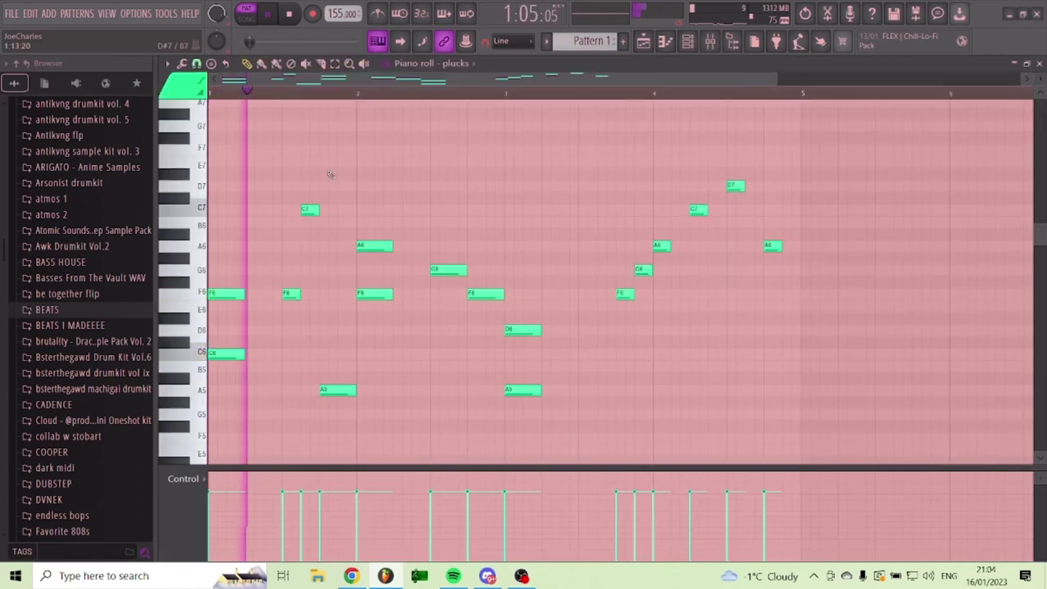
pyautogui.moveTo(291, 299); pyautogui.dragTo(318, 204)
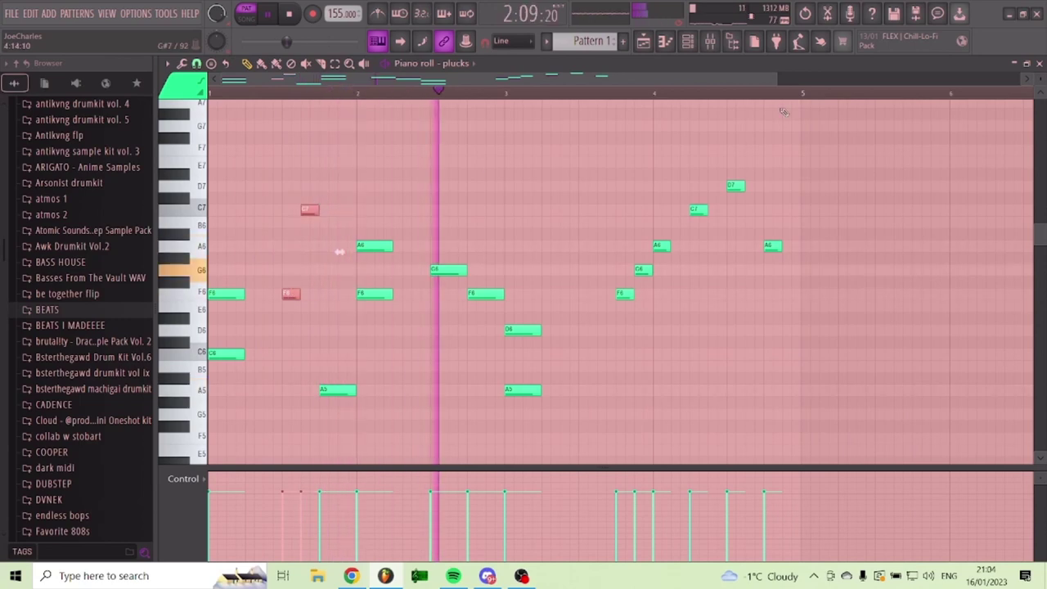
pyautogui.click(1039, 64)
pyautogui.rightClick(282, 120)
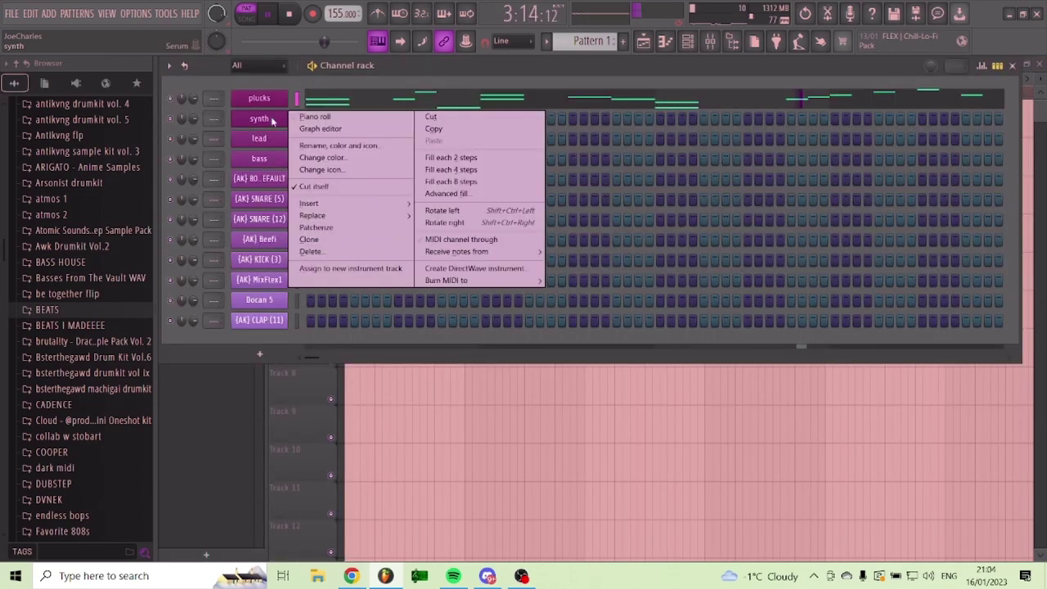
pyautogui.click(308, 117)
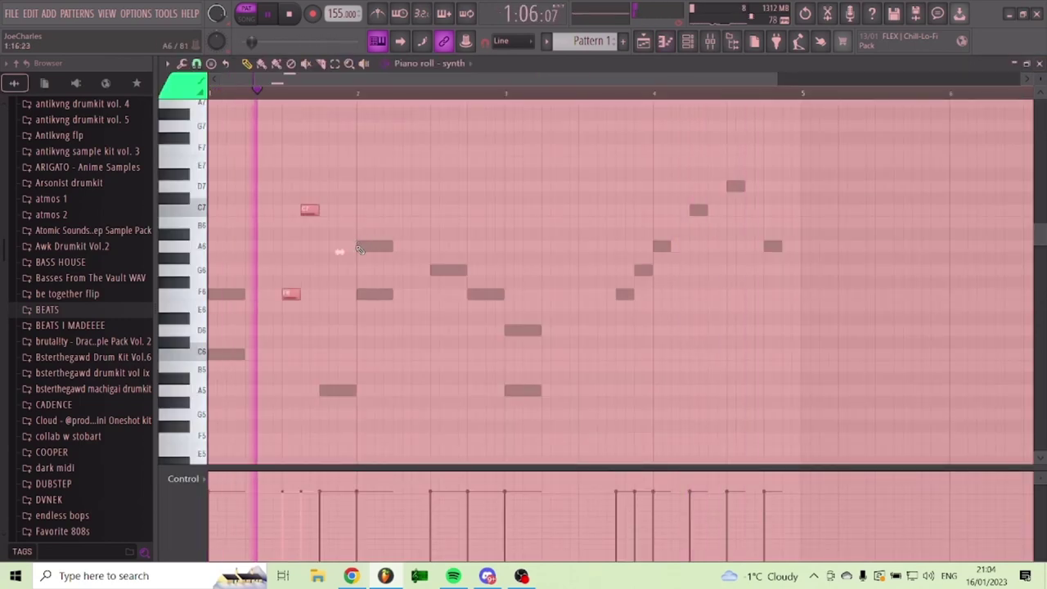
pyautogui.keyDown('ctrl'); pyautogui.click(444, 281); pyautogui.keyUp('ctrl')
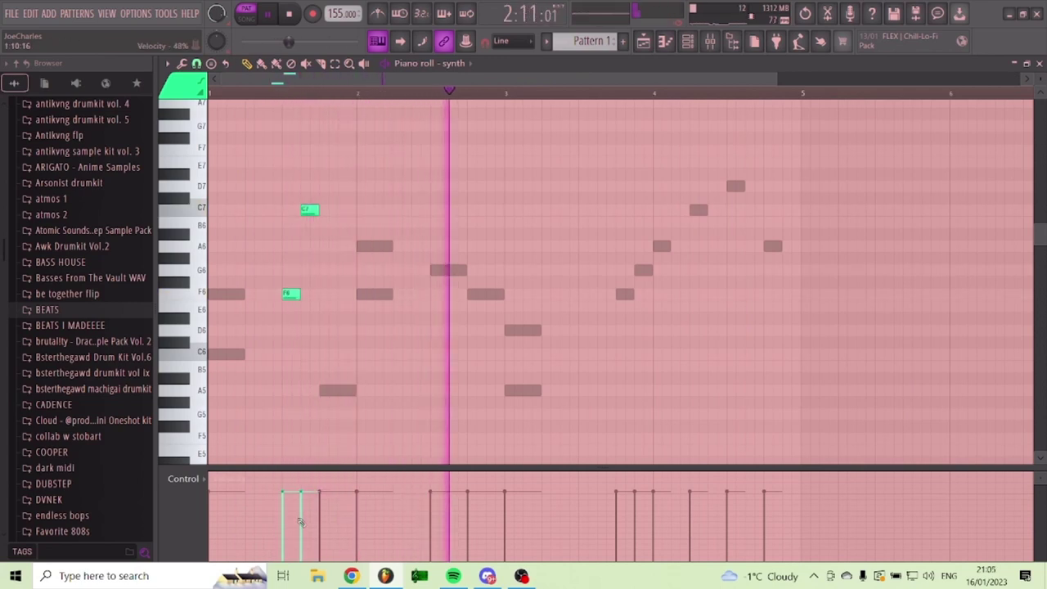
pyautogui.press('space')
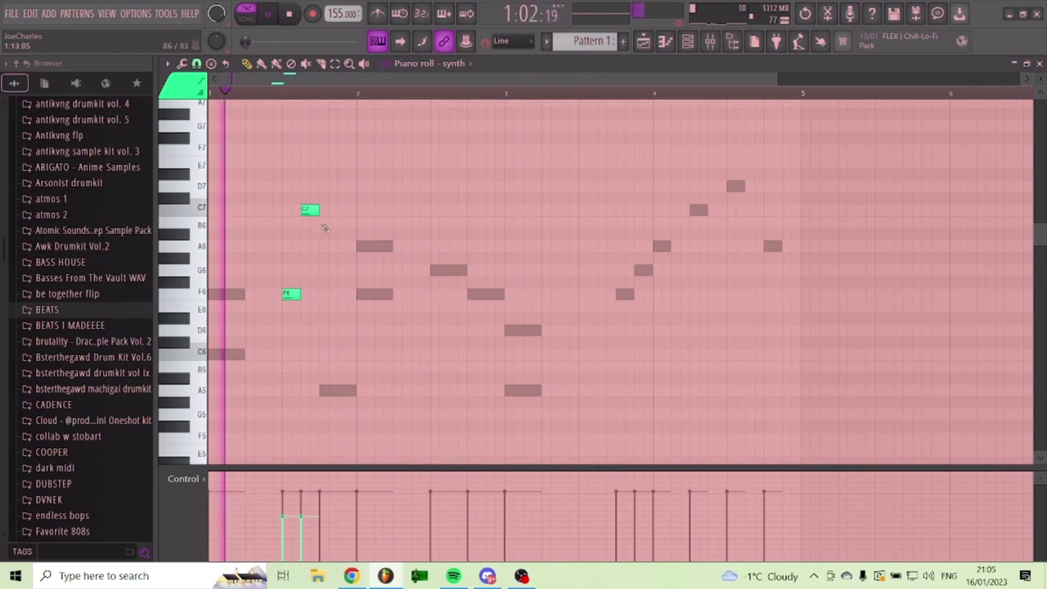
# - Extend the synth melody with a G6 note late in bar 1 and short A6, C7 and A6 notes in bar 2
pyautogui.click(347, 271)
pyautogui.click(399, 246)
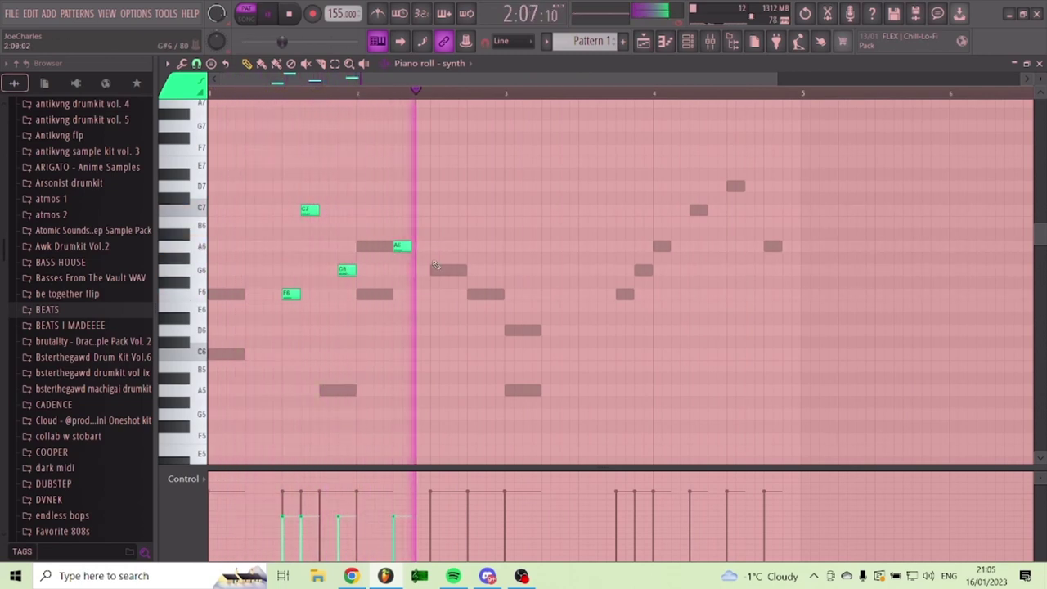
pyautogui.click(474, 211)
pyautogui.moveTo(455, 214); pyautogui.dragTo(453, 213)
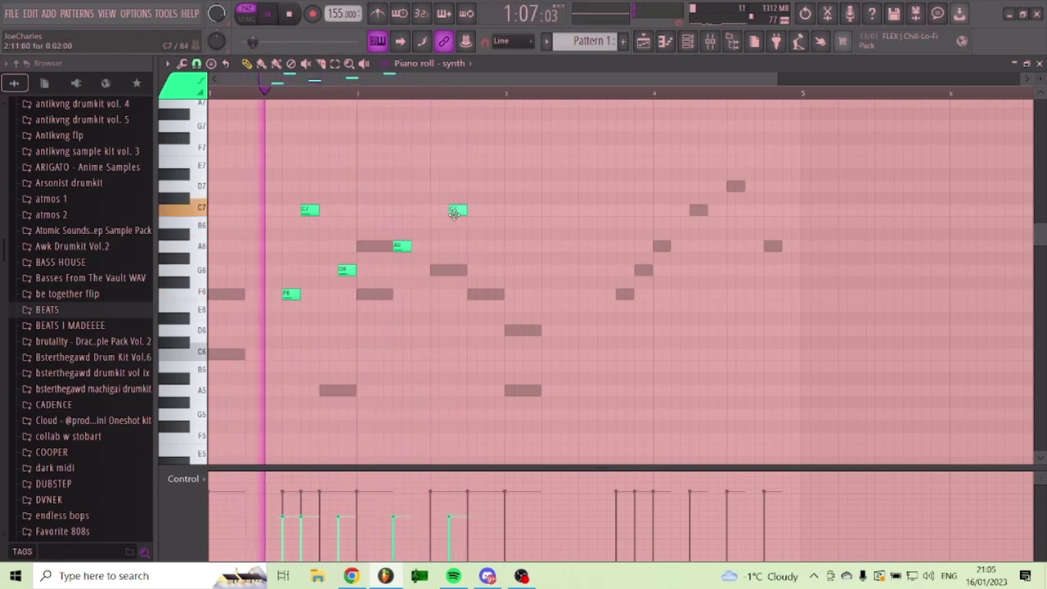
pyautogui.click(474, 223)
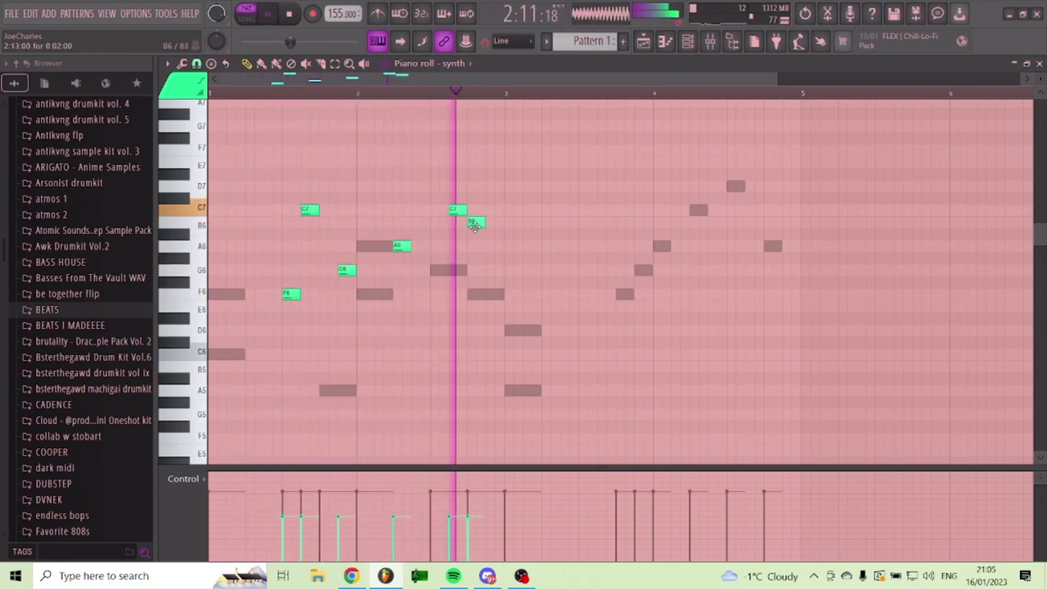
pyautogui.press('space')
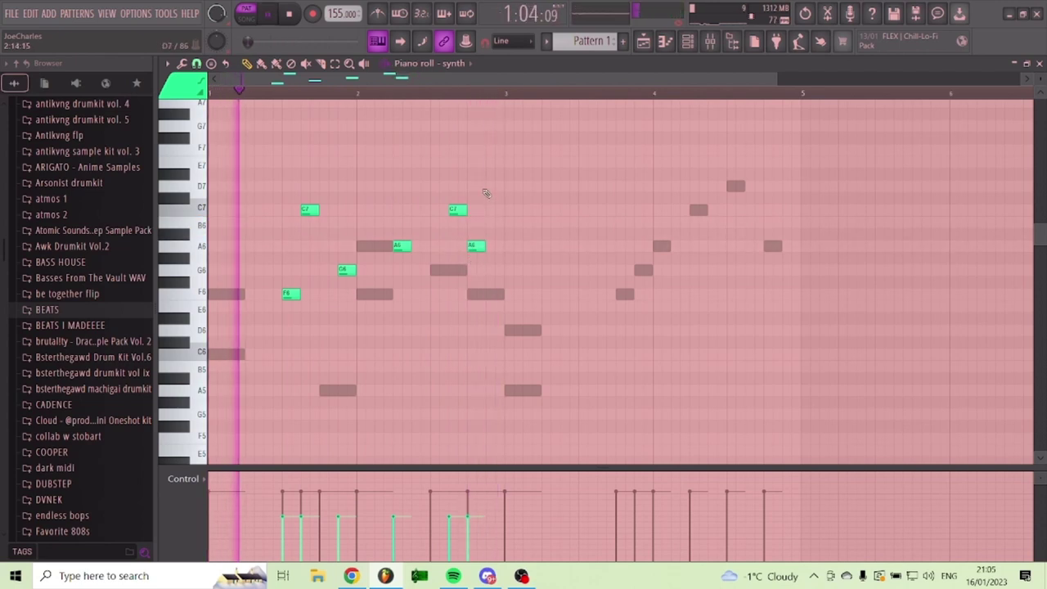
# - Try a descending D7, C7, A6 phrase at the start of bar 3 in the synth melody
pyautogui.moveTo(447, 80); pyautogui.dragTo(393, 102)
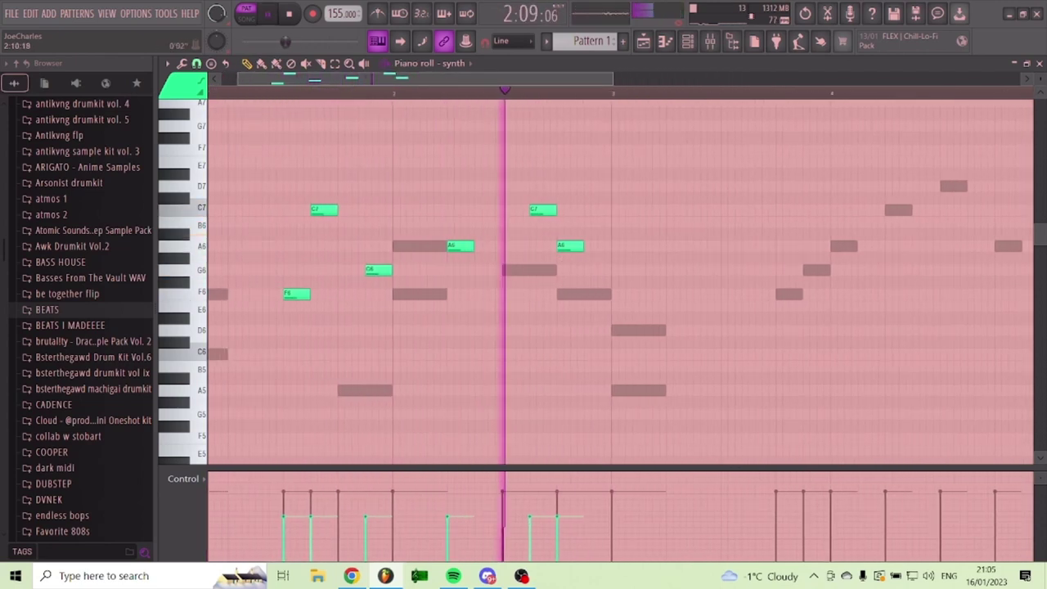
pyautogui.click(619, 331)
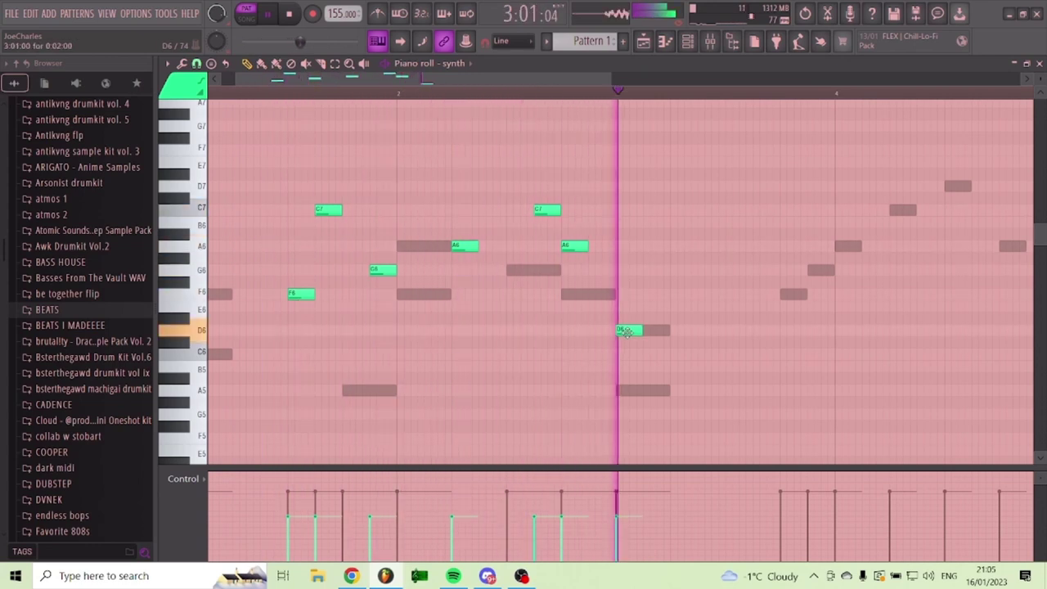
pyautogui.press('space')
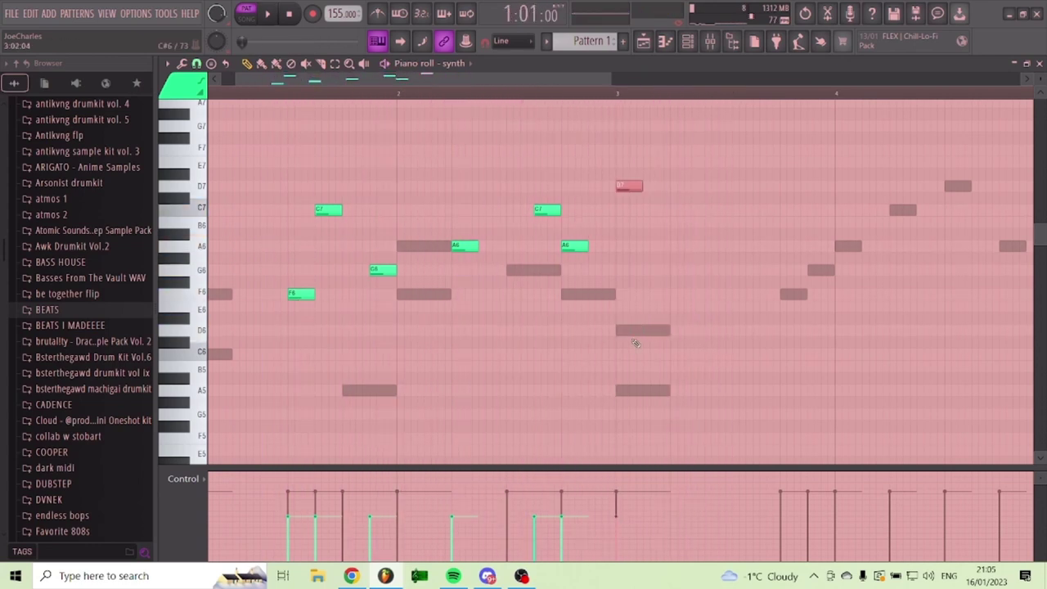
pyautogui.click(646, 211)
pyautogui.click(674, 244)
pyautogui.press('space')
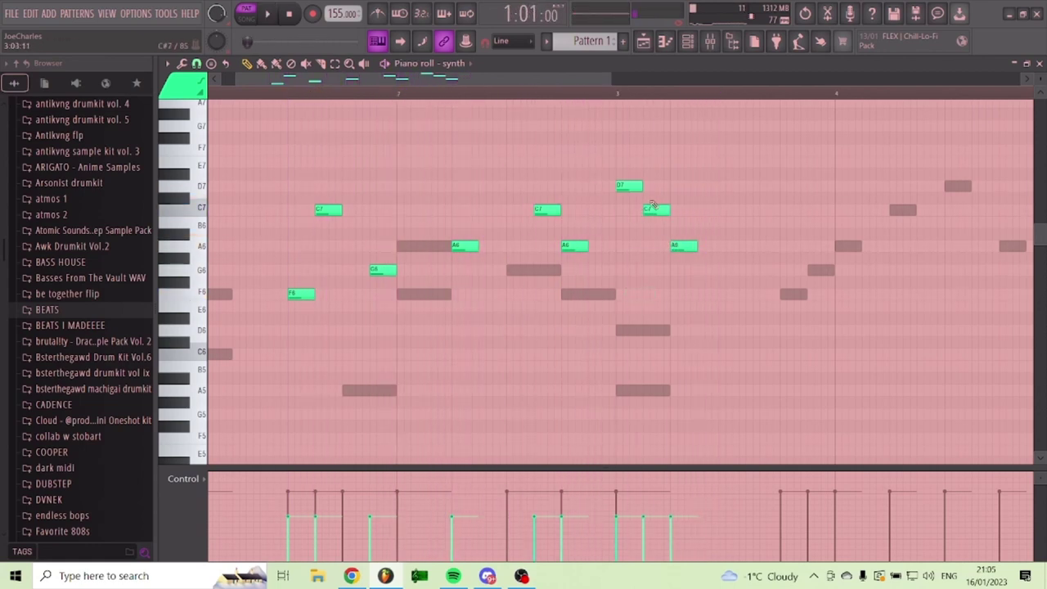
pyautogui.scroll(-2, 520, 85)
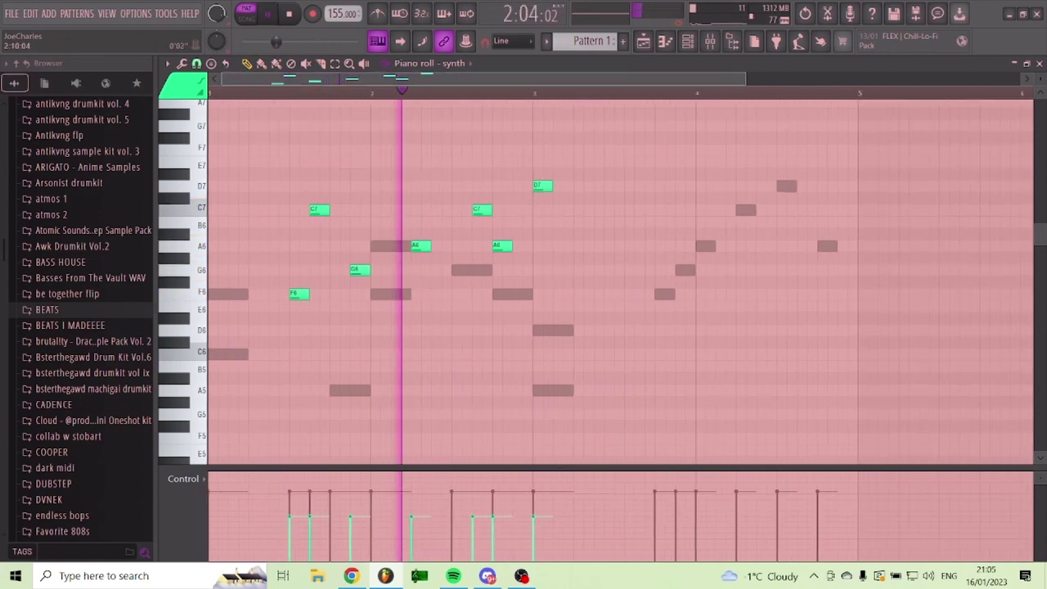
pyautogui.press('space')
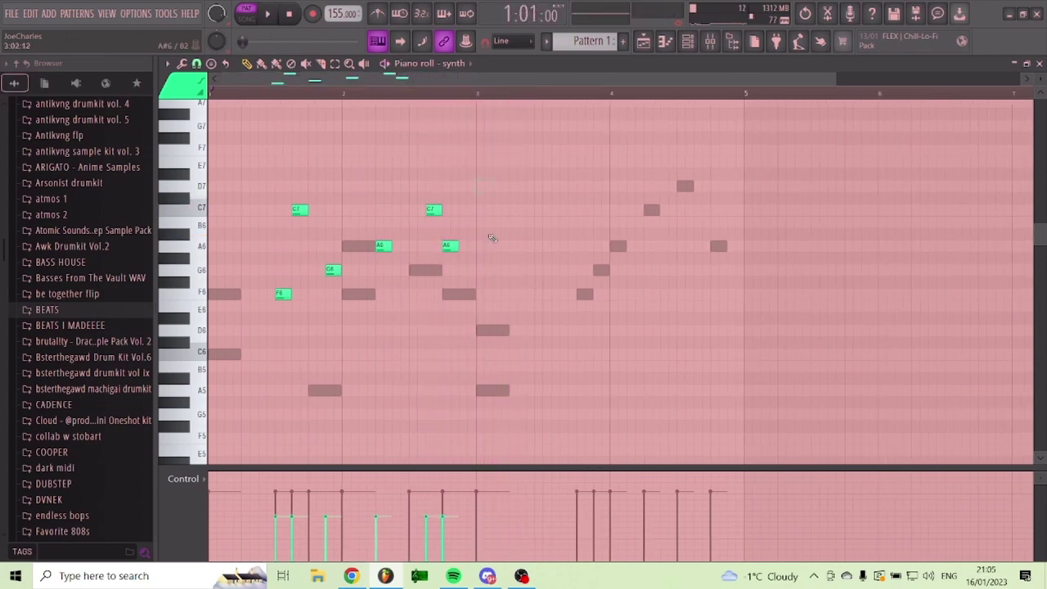
# - Duplicate the whole synth phrase from bars 1 and 2 into bars 3 and 4
pyautogui.hotkey('ctrl', 'a')
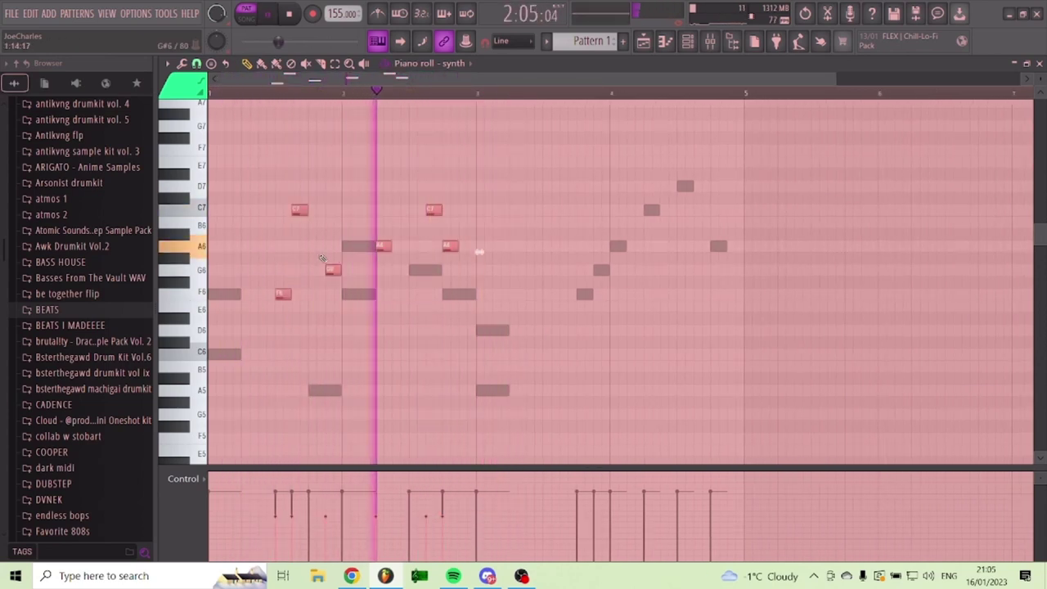
pyautogui.moveTo(299, 209); pyautogui.dragTo(566, 204)
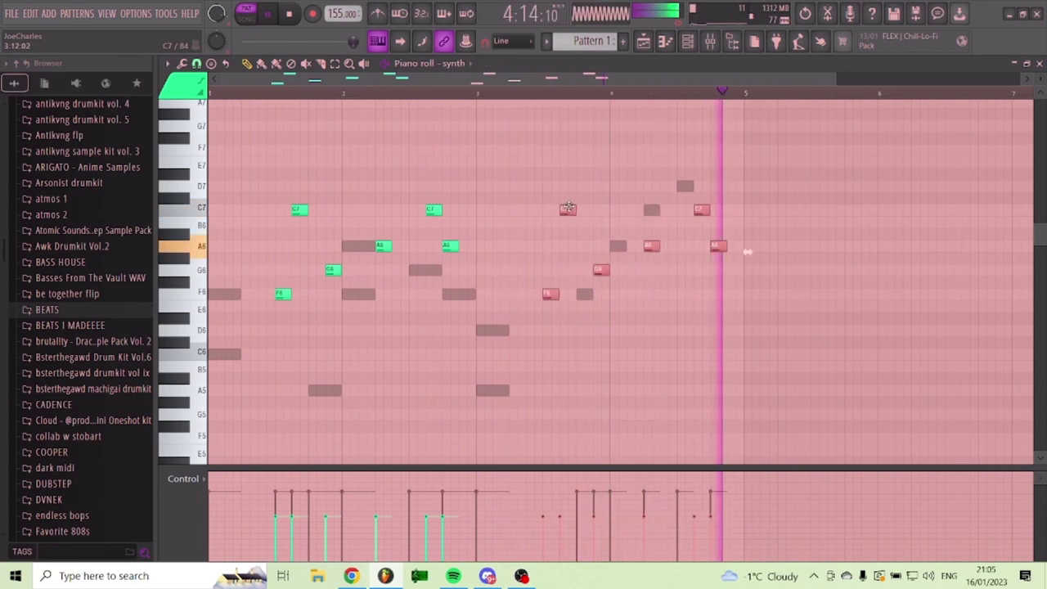
pyautogui.click(600, 175)
# - Vary the duplicated synth notes in bars 3 and 4 so they run A6, F6, C7, A6, A6, C7, and close the piano roll
pyautogui.press('space')
pyautogui.rightClick(598, 175)
pyautogui.press('space')
pyautogui.scroll(2, 550, 83)
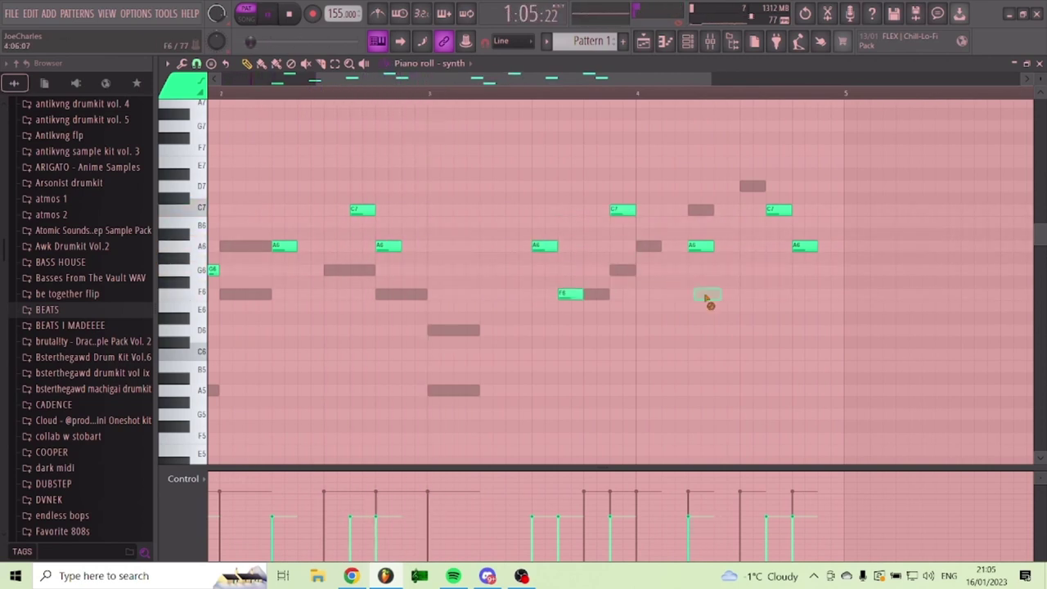
pyautogui.moveTo(777, 212); pyautogui.dragTo(800, 210)
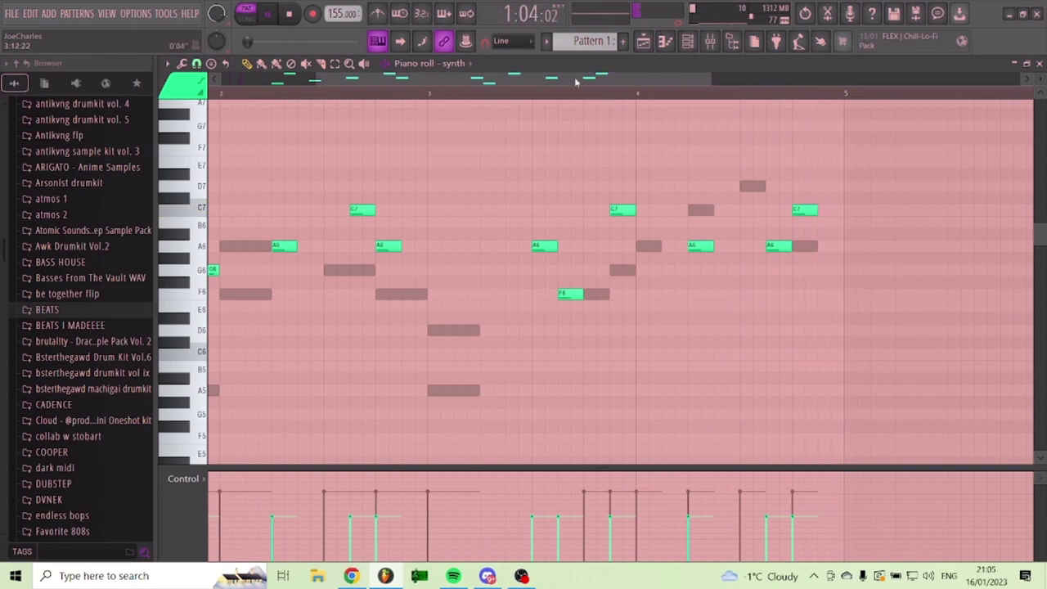
pyautogui.scroll(-3, 575, 83)
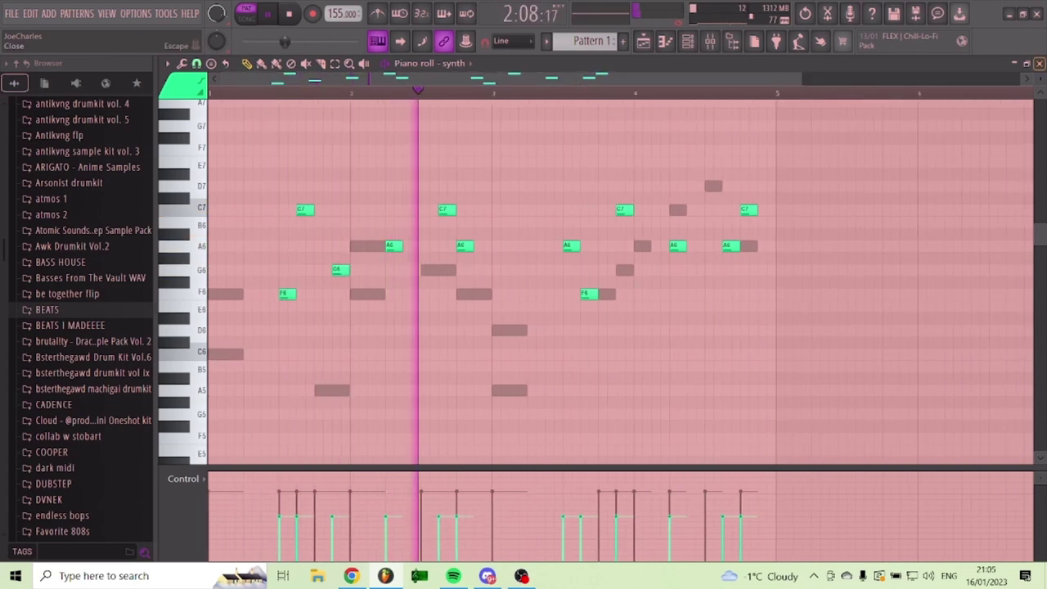
pyautogui.click(1038, 63)
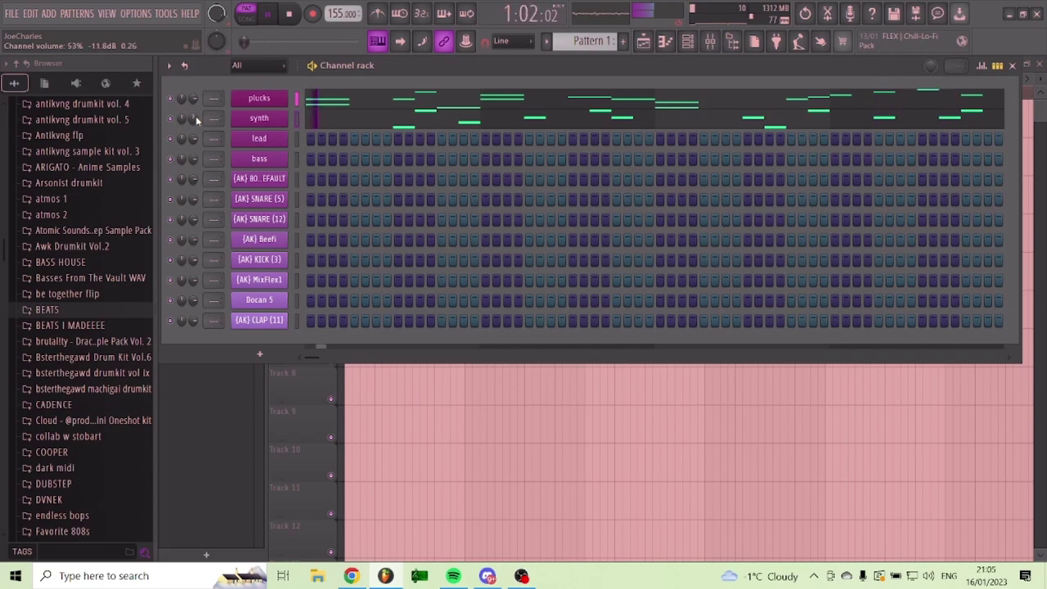
# - Draw an overlapping, rising F6, G6, A6 run in the first half of bar 1 of the lead channel and lengthen its notes
pyautogui.rightClick(285, 140)
pyautogui.click(303, 139)
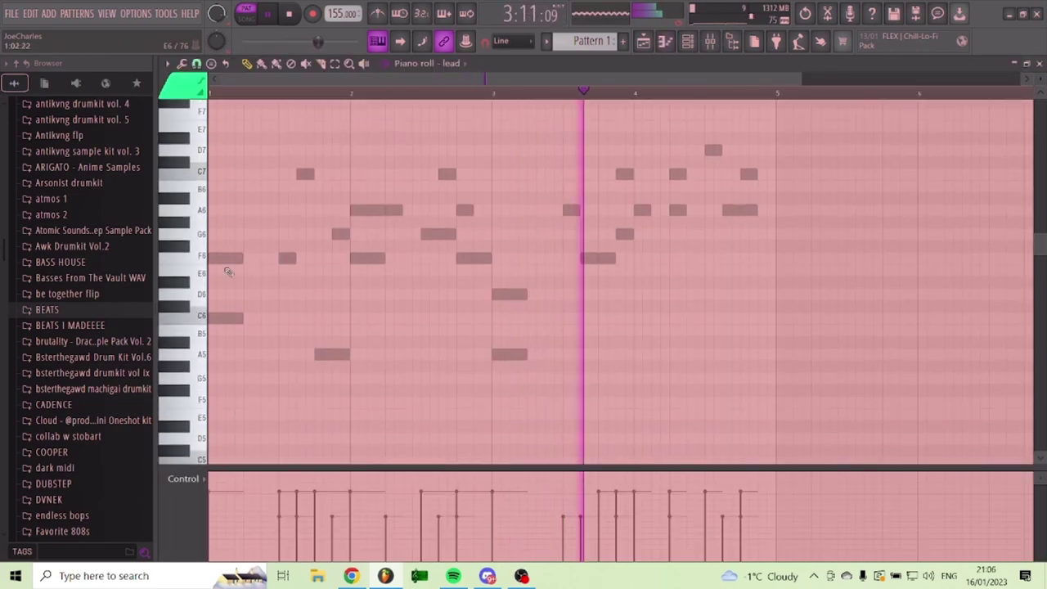
pyautogui.press('space')
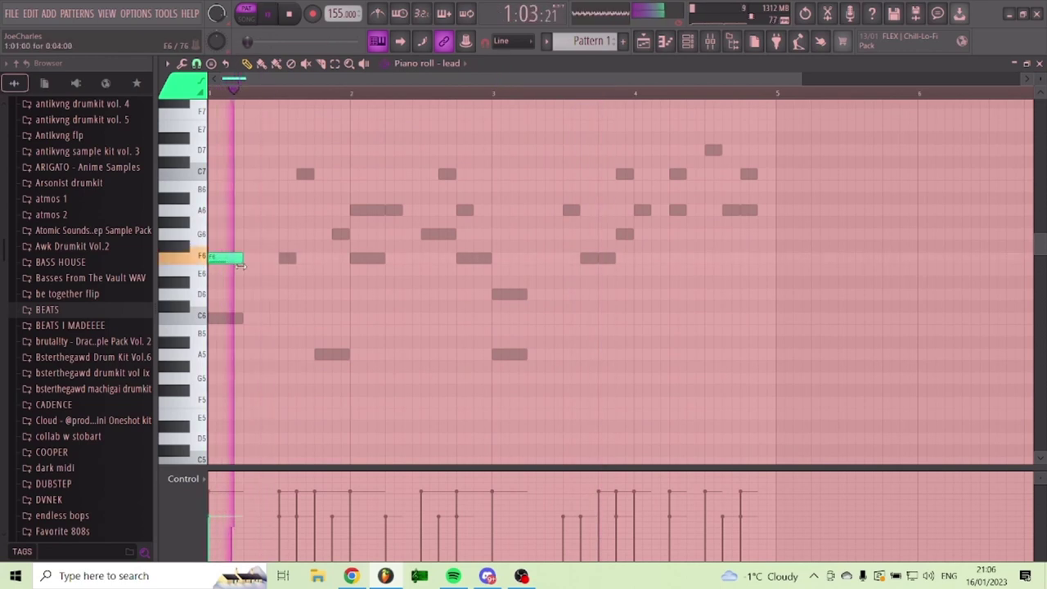
pyautogui.click(233, 233)
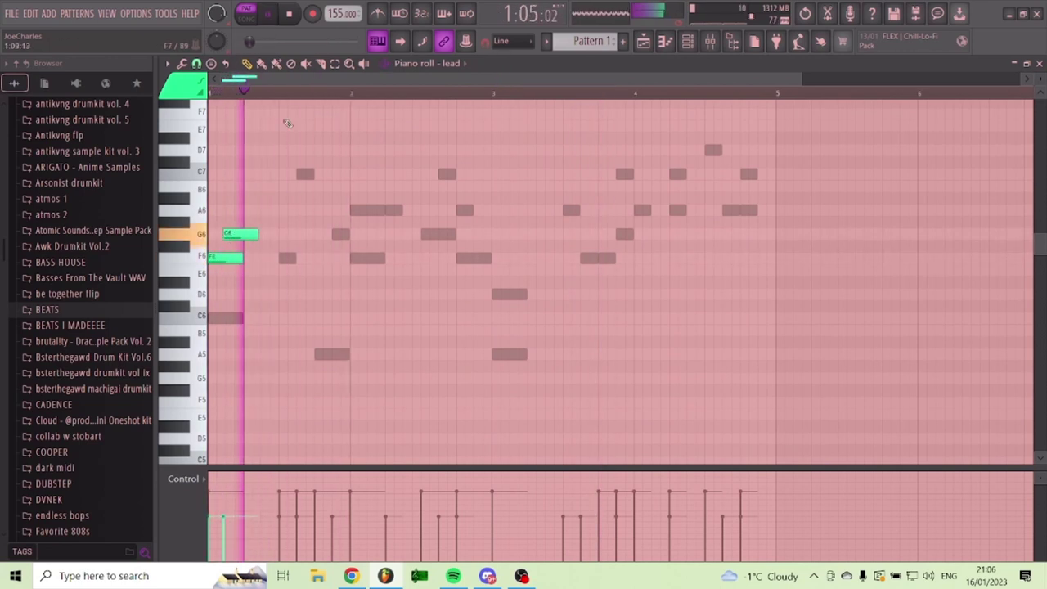
pyautogui.scroll(2, 280, 74)
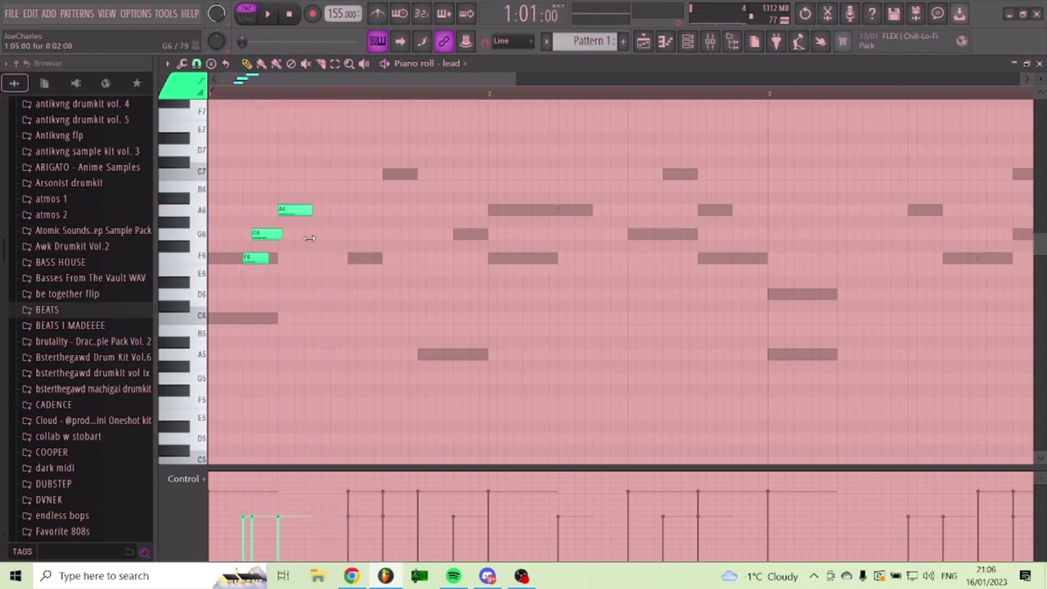
pyautogui.press('space')
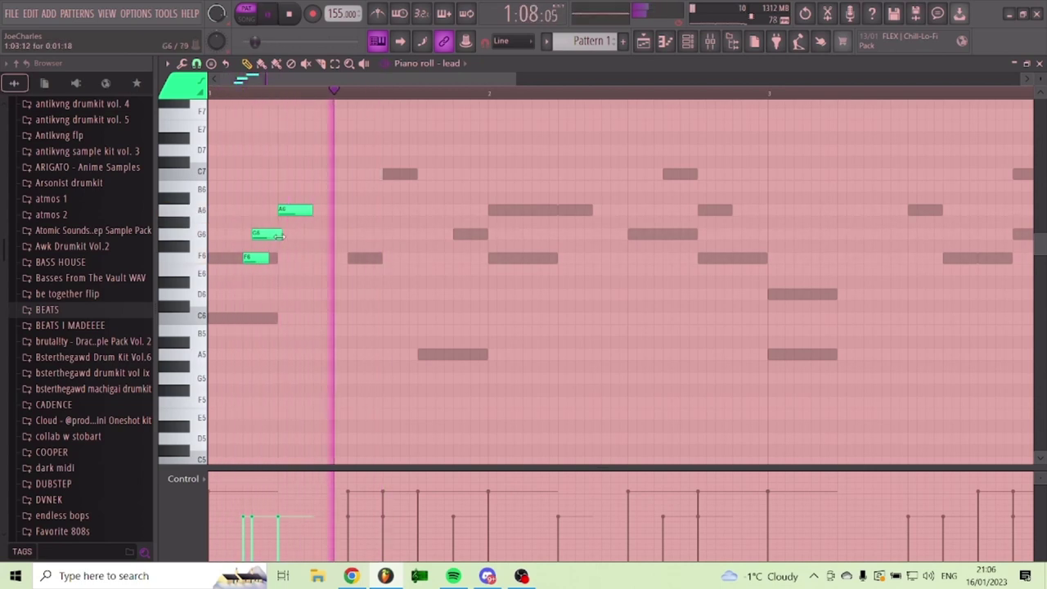
pyautogui.moveTo(314, 211); pyautogui.dragTo(325, 211)
pyautogui.press('space')
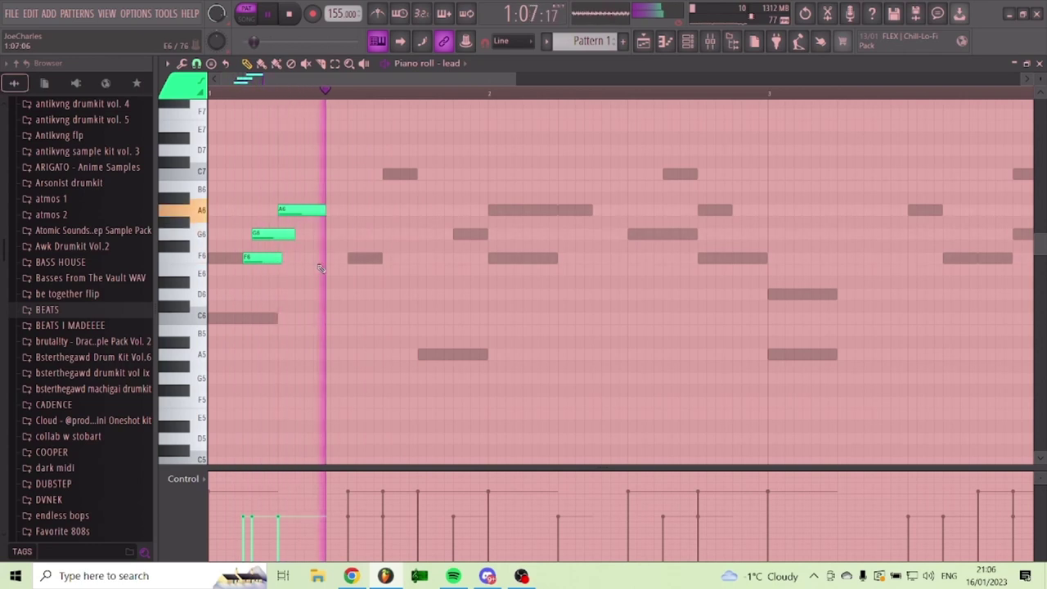
# - Add F6 and C7 notes in the second half of the lead's bar 1 and delete the G6 note from the opening run
pyautogui.click(338, 213)
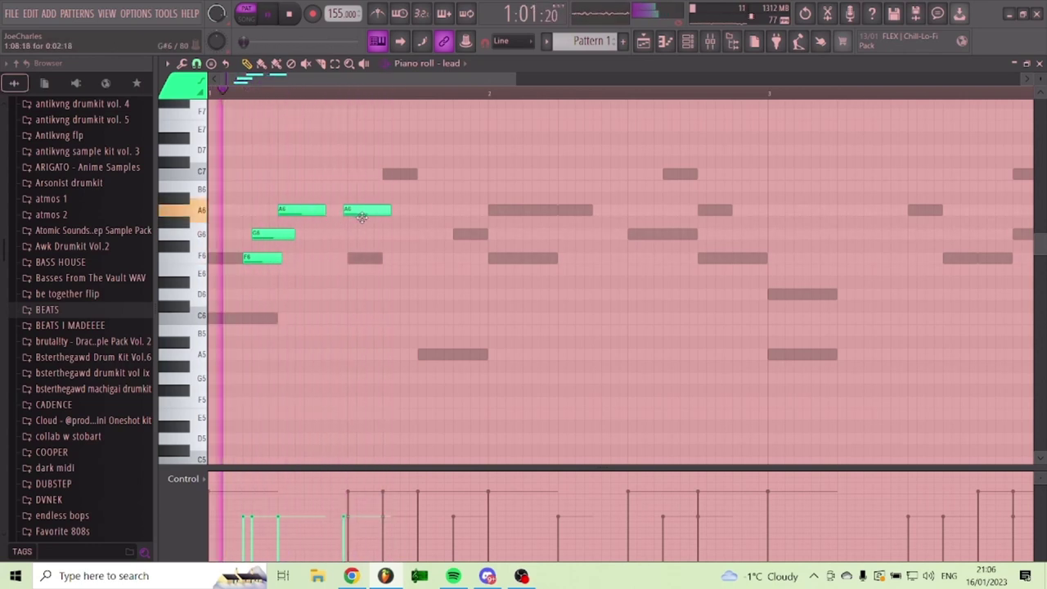
pyautogui.moveTo(361, 217); pyautogui.dragTo(366, 212)
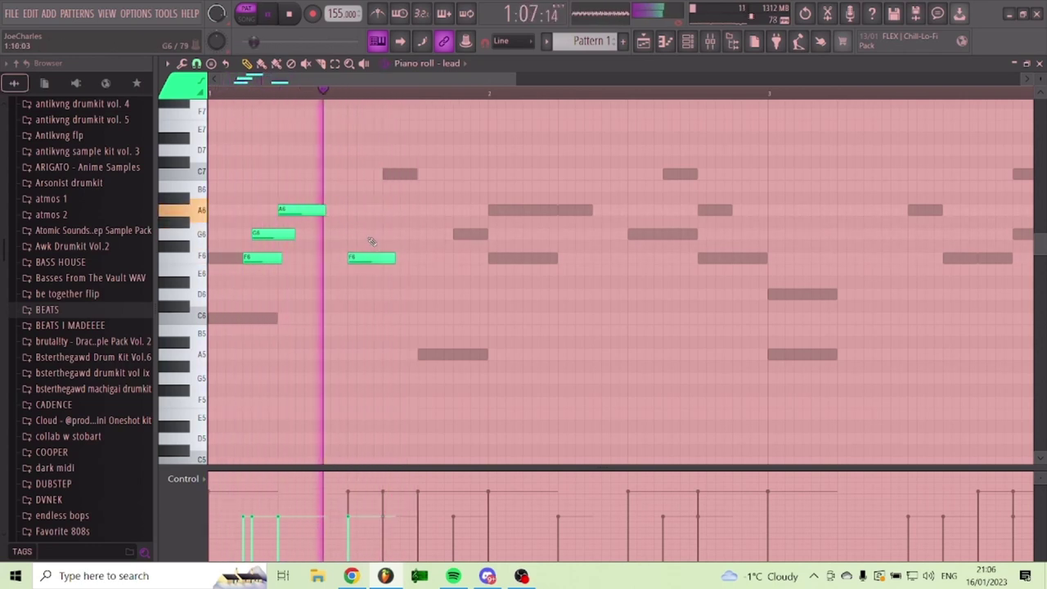
pyautogui.click(386, 237)
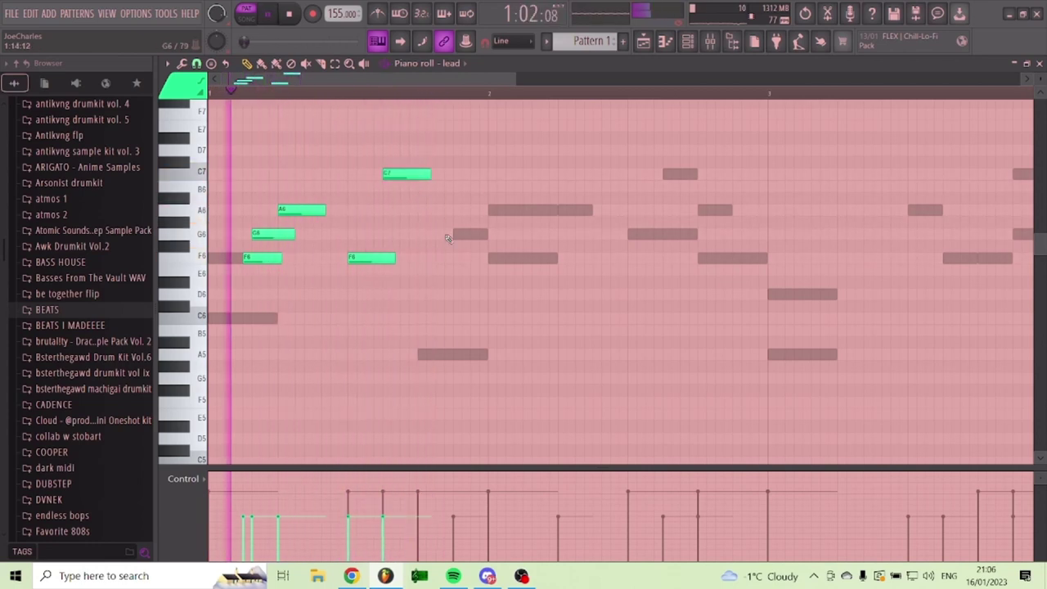
pyautogui.rightClick(274, 234)
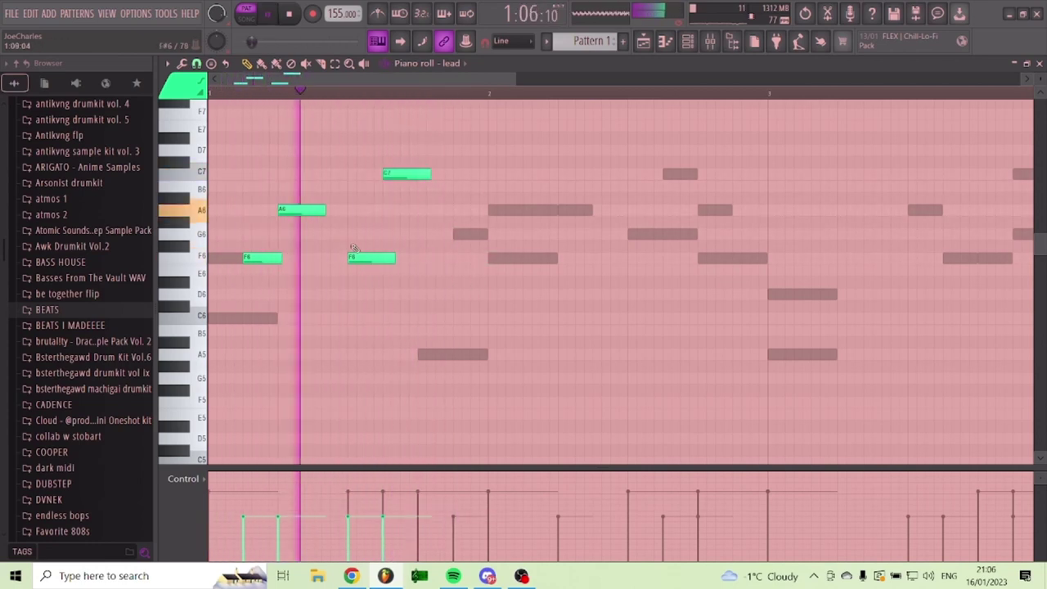
pyautogui.press('space')
# - Add overlapping F6 and A6 notes in the first half of the lead's bar 2, starting the A6 at 2:05:00
pyautogui.click(491, 259)
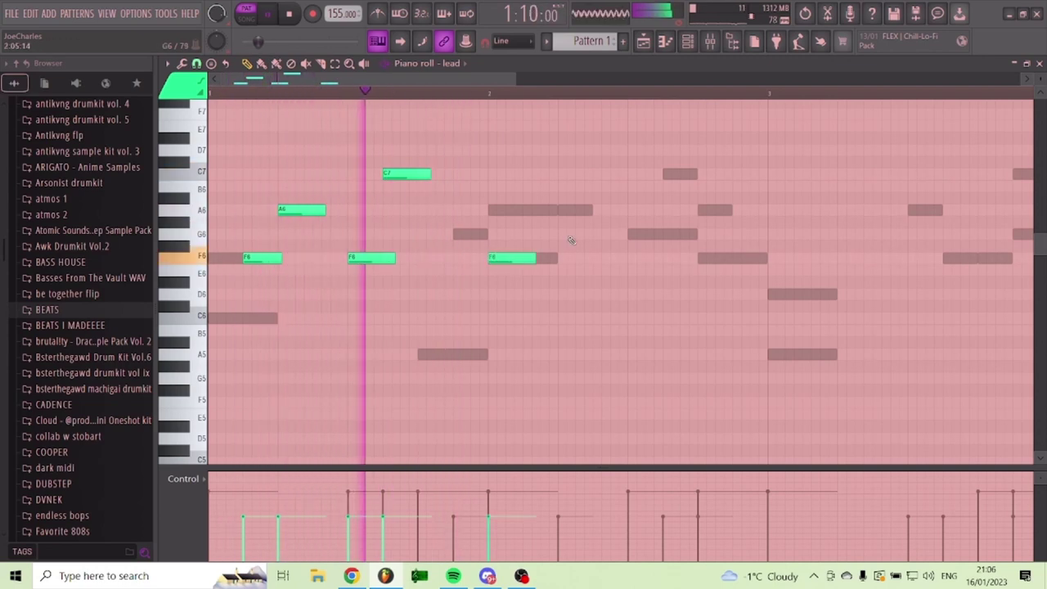
pyautogui.click(560, 210)
pyautogui.press('space')
pyautogui.moveTo(575, 211); pyautogui.dragTo(562, 213)
pyautogui.press('space')
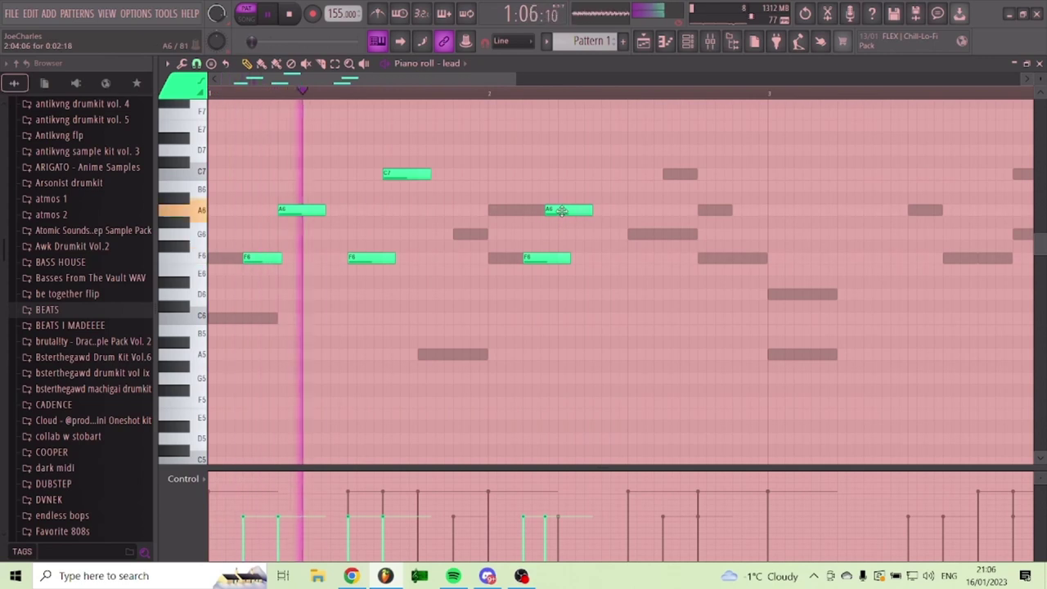
pyautogui.moveTo(559, 211); pyautogui.dragTo(578, 213)
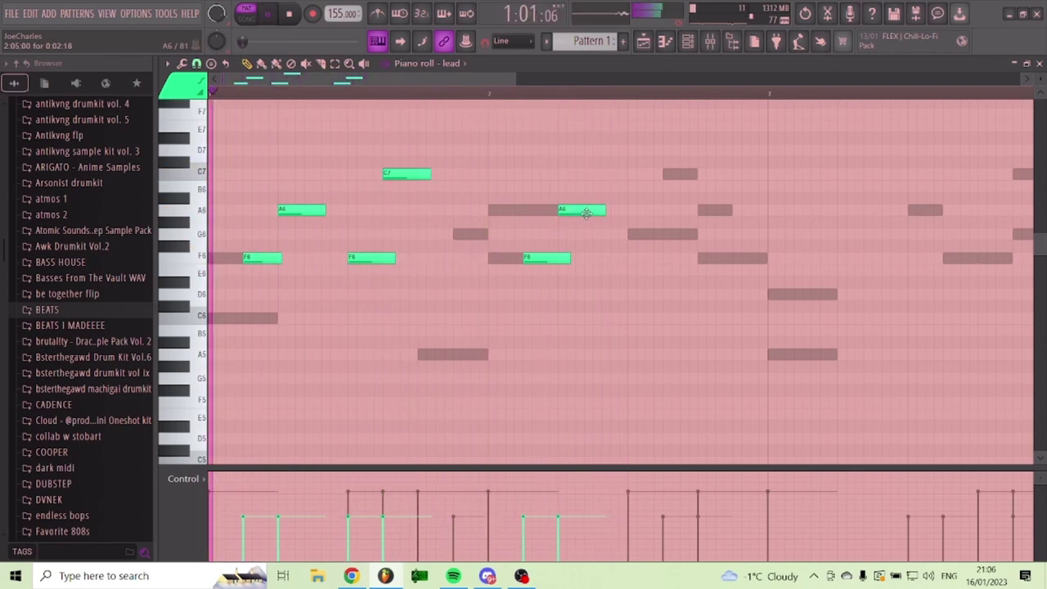
# - Add overlapping G6, C7 and A6 notes in the second half of the lead's bar 2
pyautogui.click(637, 236)
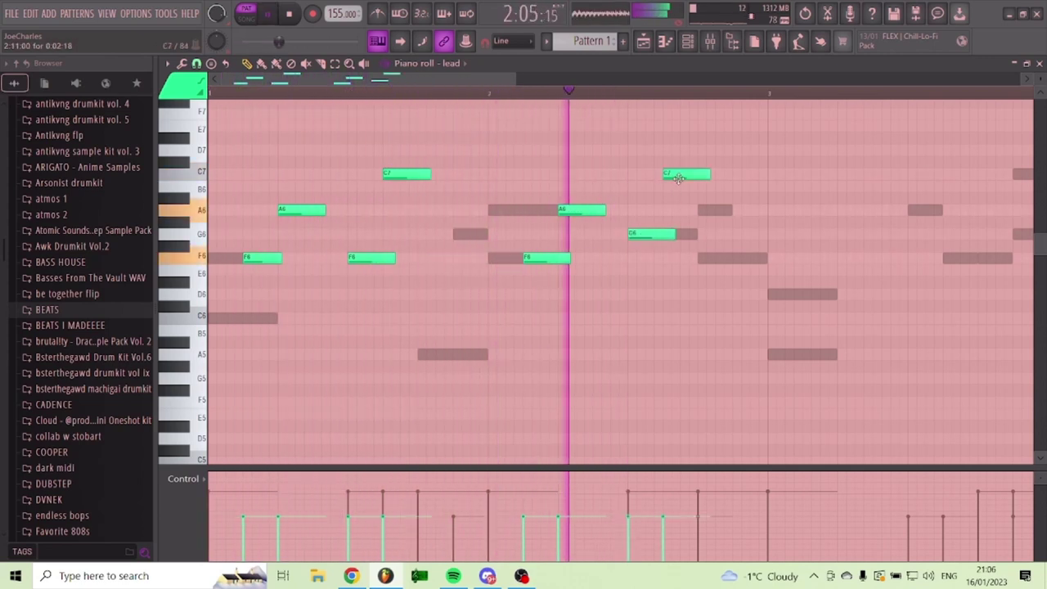
pyautogui.click(683, 175)
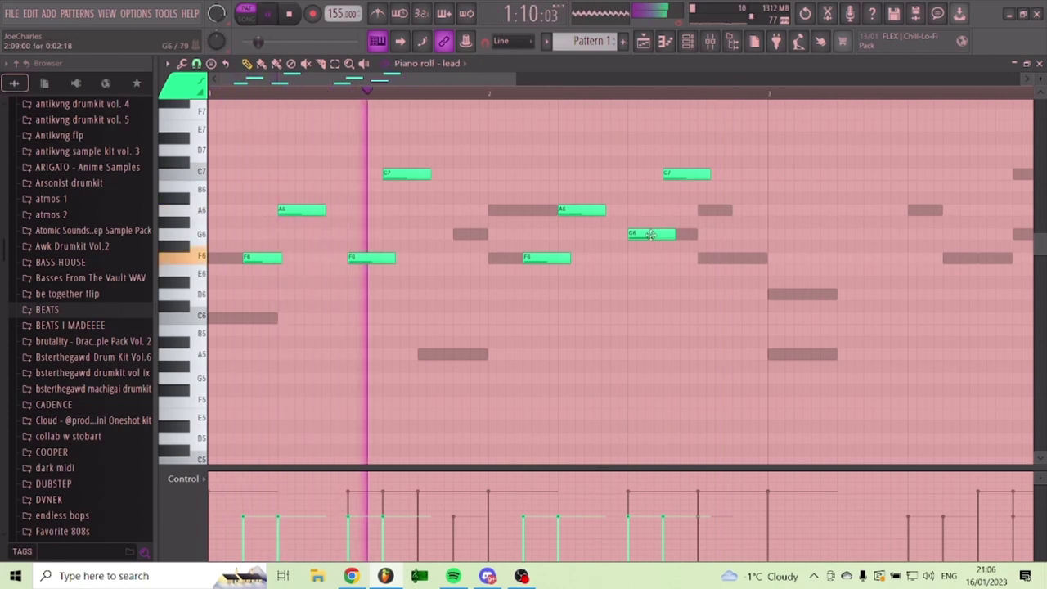
pyautogui.click(710, 211)
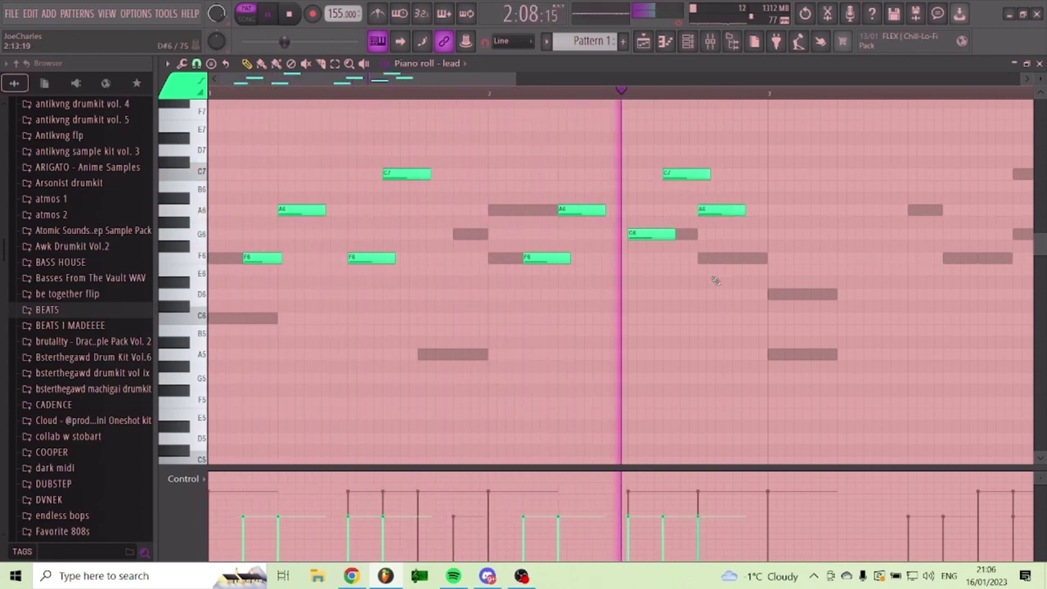
# - Draw the lead's bar 3 phrase as D6 and F6 in the first half, followed by A6, F6, G6 and C7
pyautogui.scroll(-2, 443, 80)
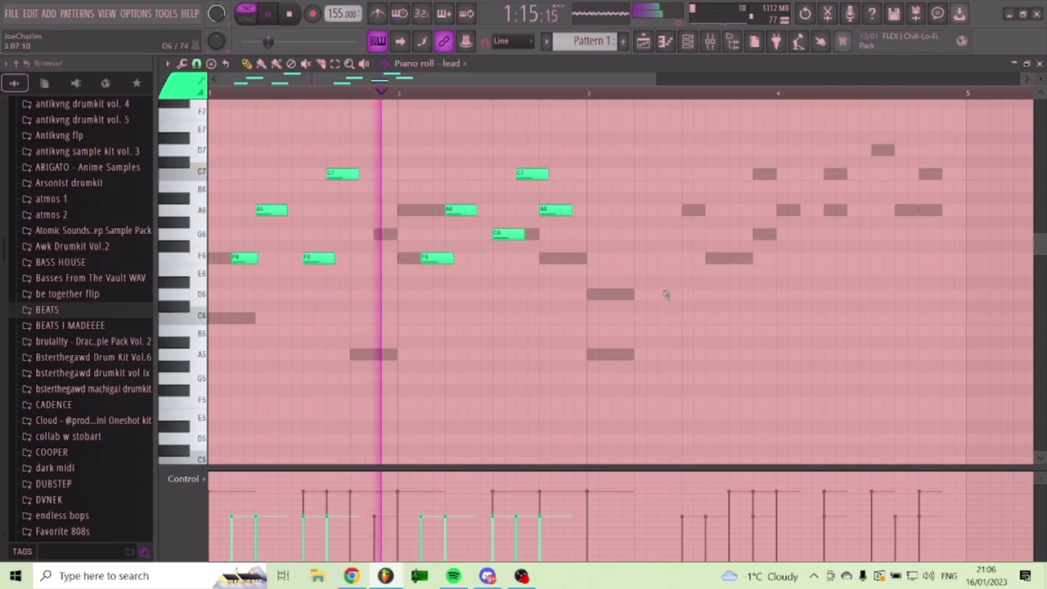
pyautogui.click(617, 294)
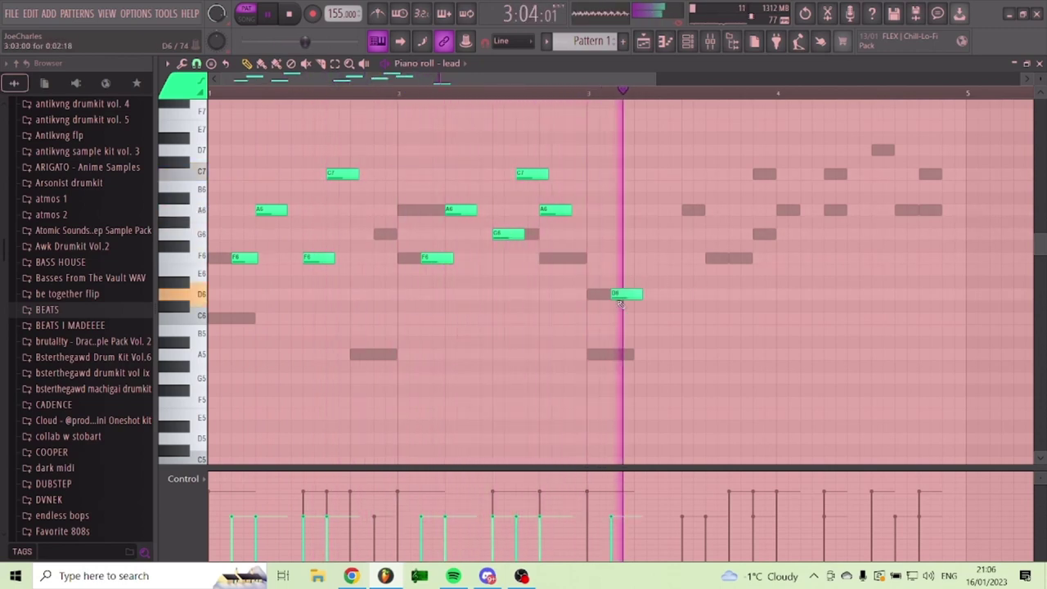
pyautogui.scroll(3, 574, 78)
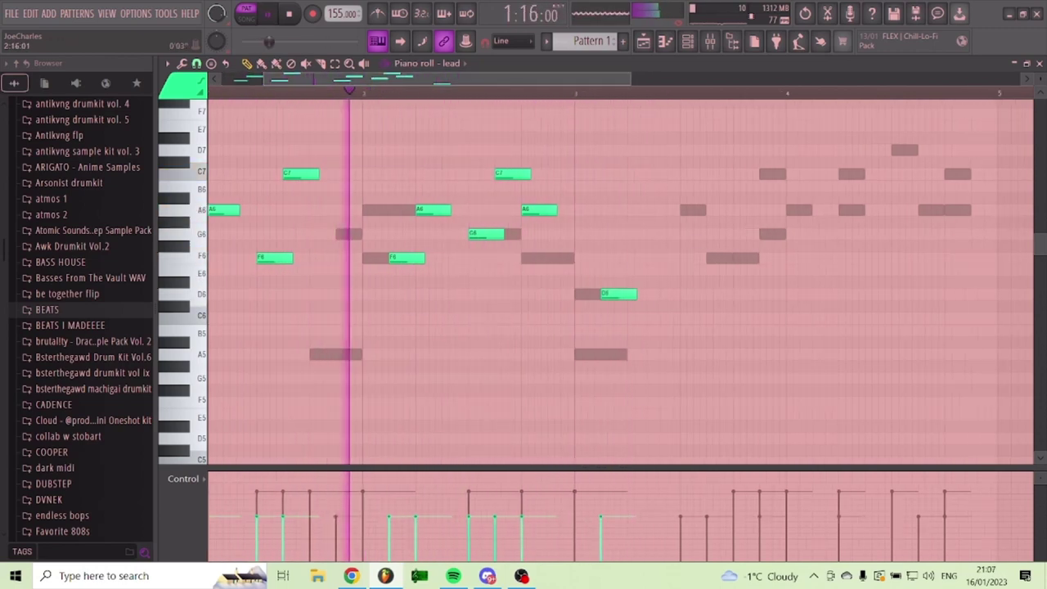
pyautogui.click(615, 258)
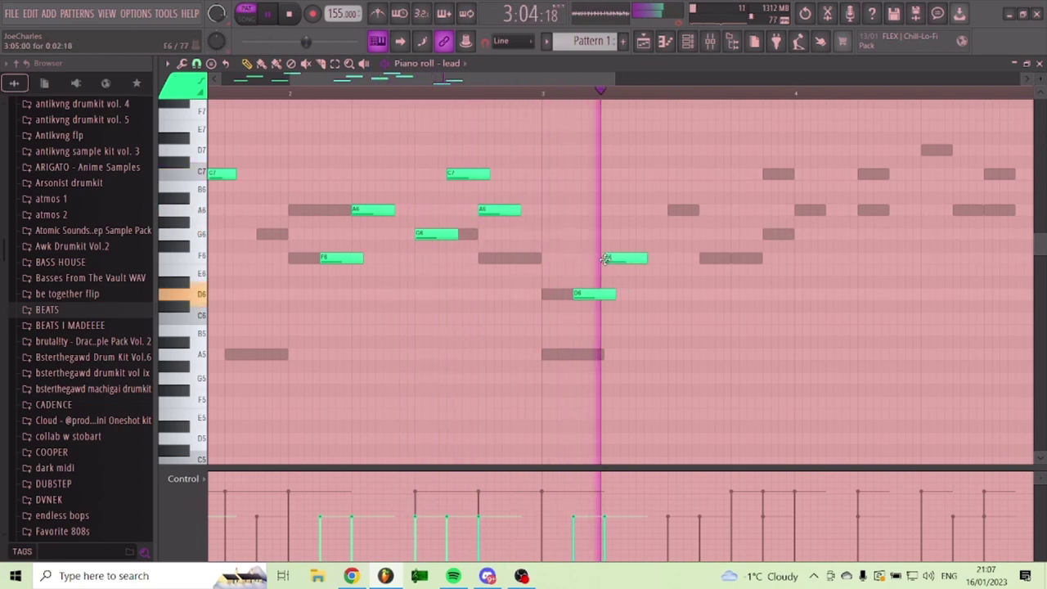
pyautogui.click(708, 258)
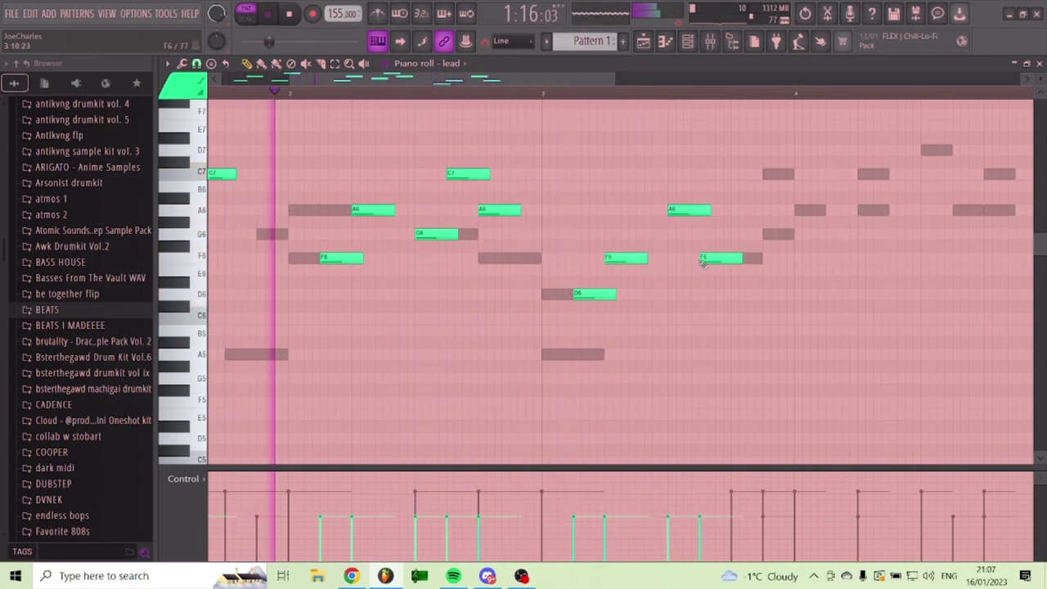
pyautogui.click(732, 235)
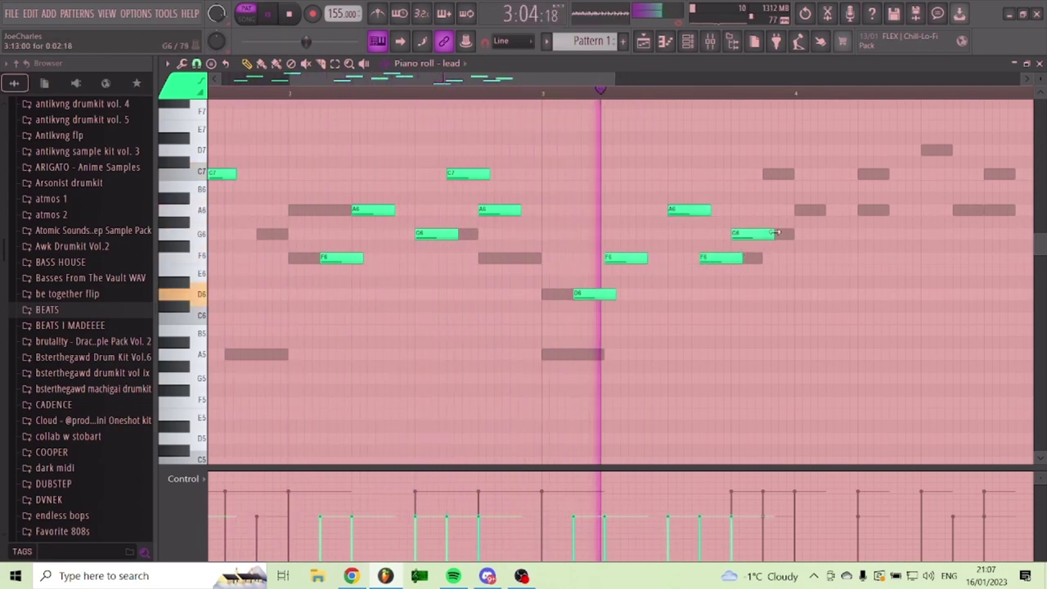
pyautogui.click(769, 174)
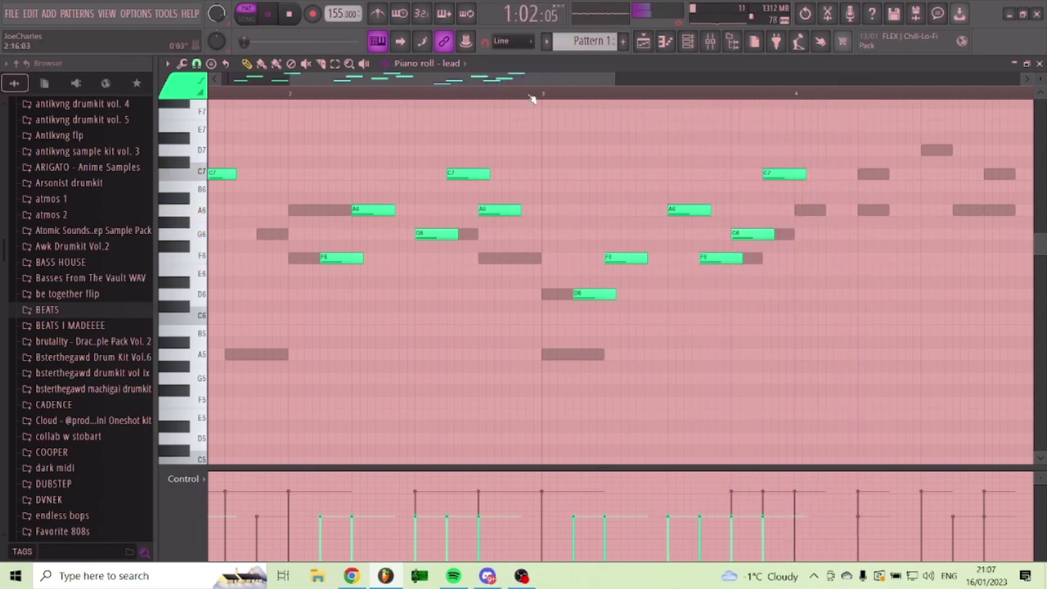
# - Draw A6, C7, D7, A6 and C7 notes in the lead's bar 4, shifting the first A6 to start at 4:03:00
pyautogui.moveTo(470, 79); pyautogui.dragTo(532, 92)
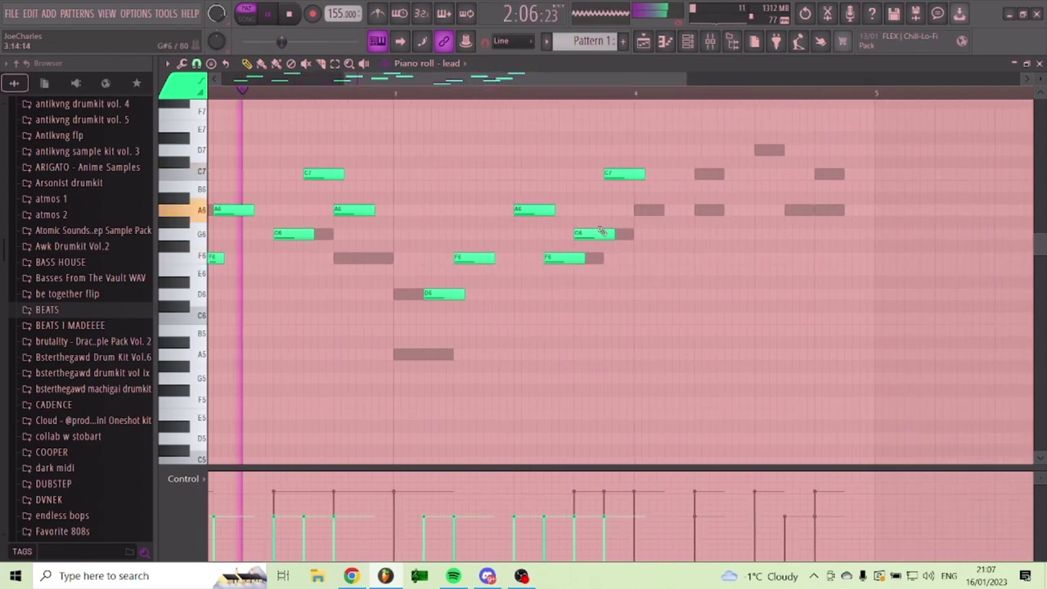
pyautogui.click(695, 210)
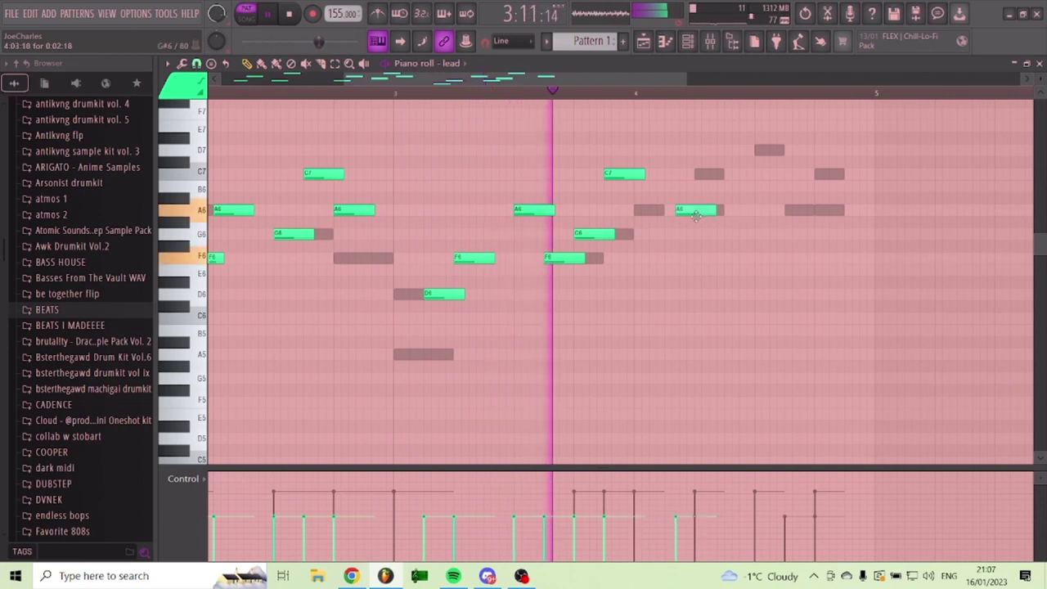
pyautogui.moveTo(695, 215); pyautogui.dragTo(688, 216)
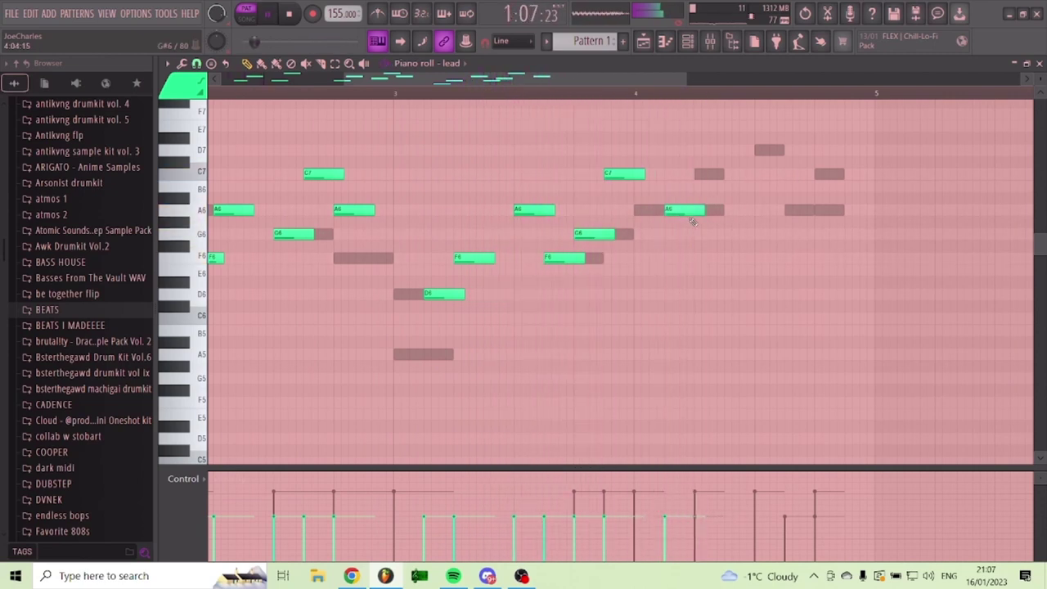
pyautogui.click(755, 151)
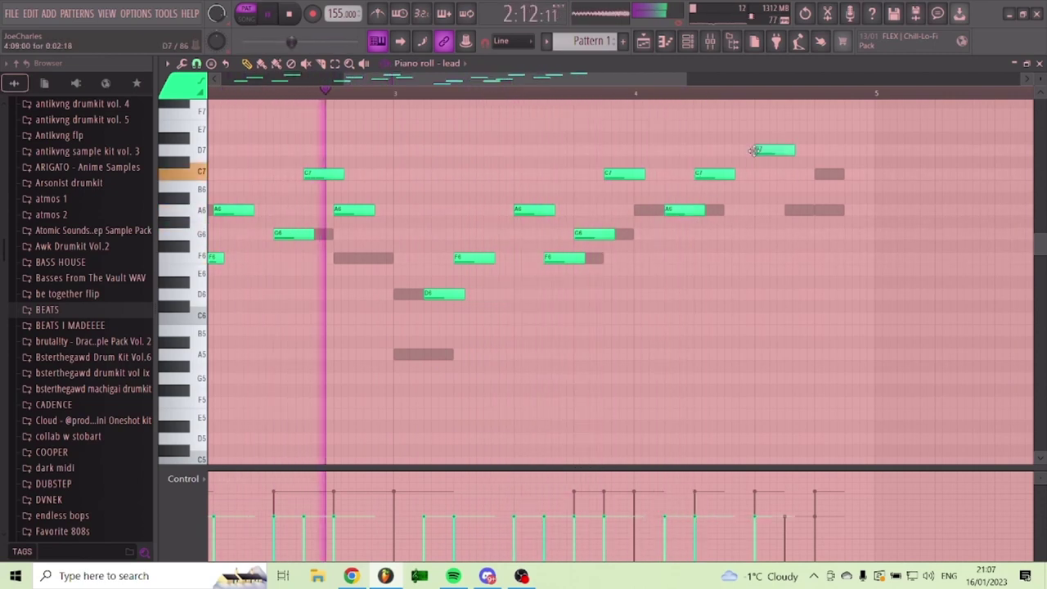
pyautogui.click(787, 211)
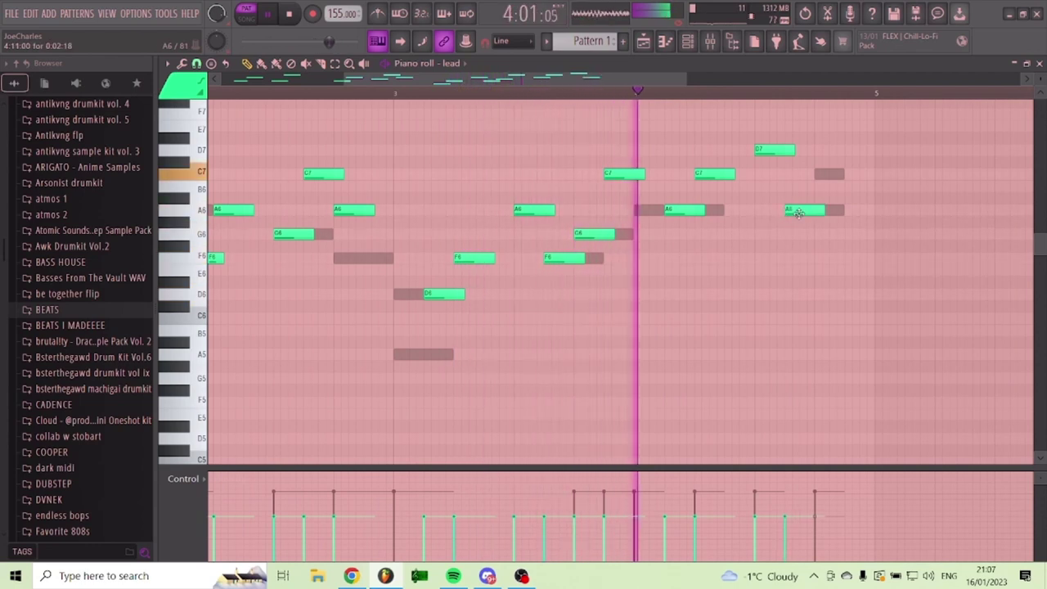
pyautogui.click(818, 174)
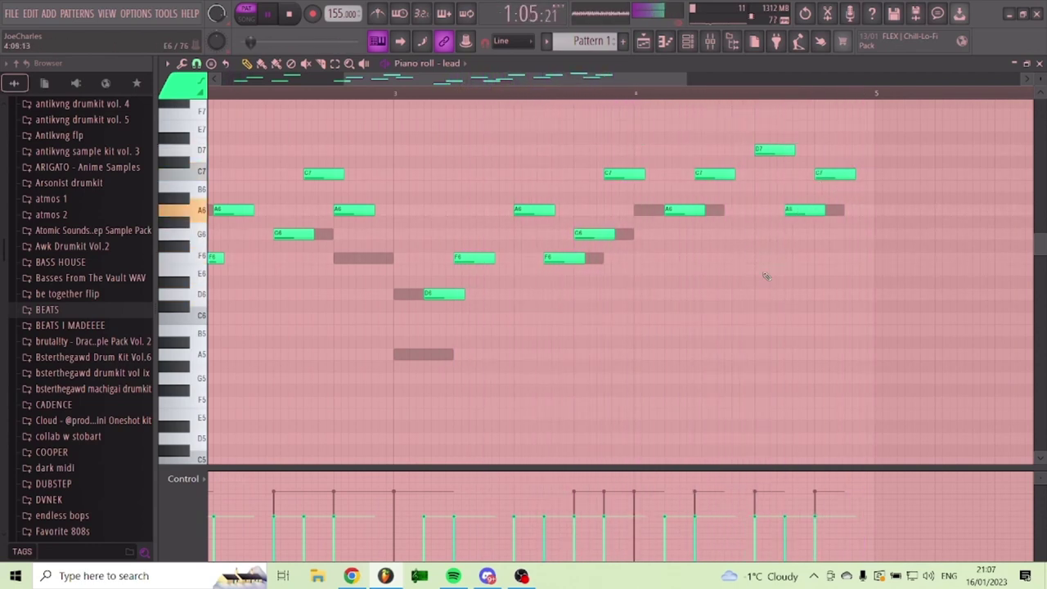
# - Remove the final C7 note from the lead's bar 4 and transpose the whole lead down one octave
pyautogui.scroll(-2, 596, 86)
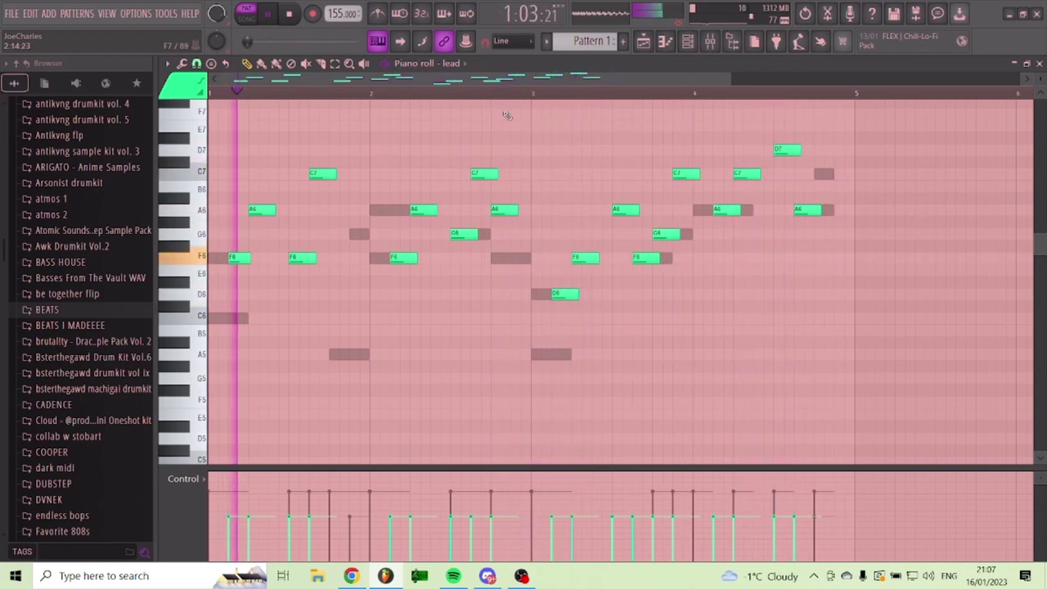
pyautogui.scroll(1, 455, 152)
pyautogui.scroll(1, 458, 157)
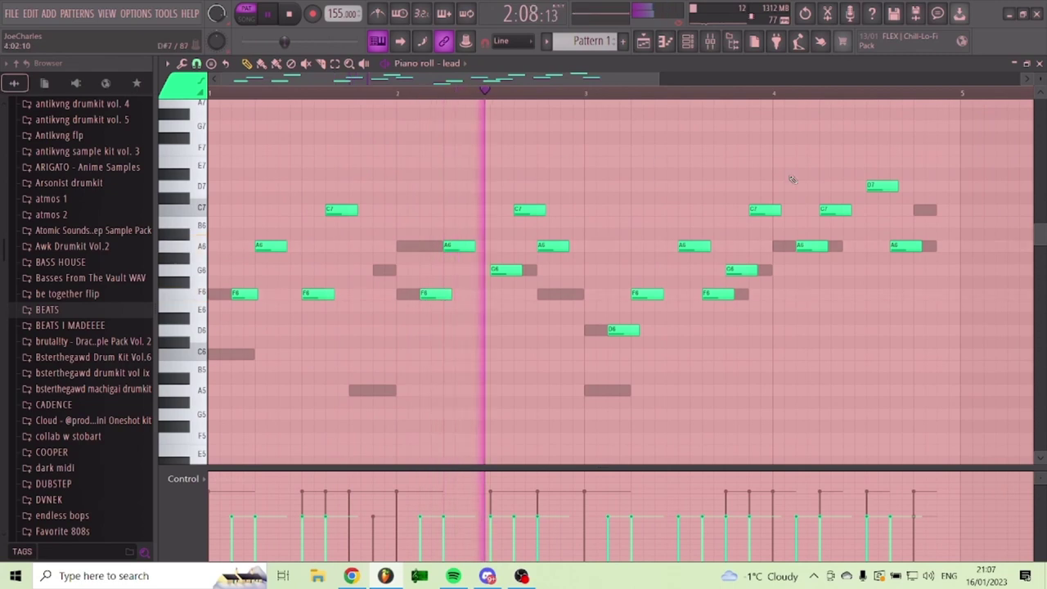
pyautogui.hotkey('ctrl', 'Down')
pyautogui.scroll(-1, 946, 164)
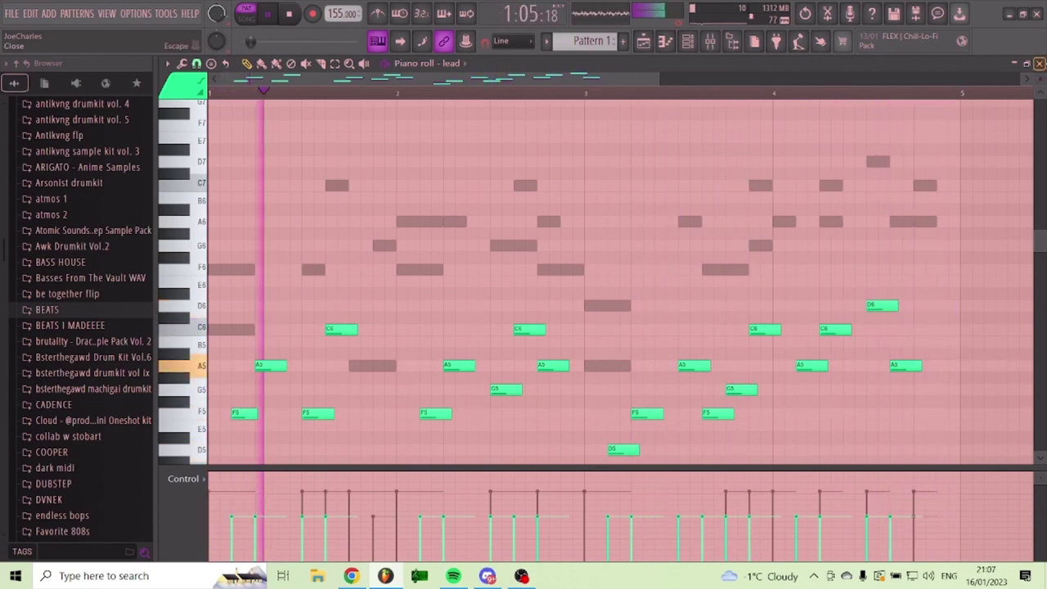
pyautogui.click(1038, 63)
# - Transpose all the synth channel's notes down one octave and close its piano roll
pyautogui.click(451, 116)
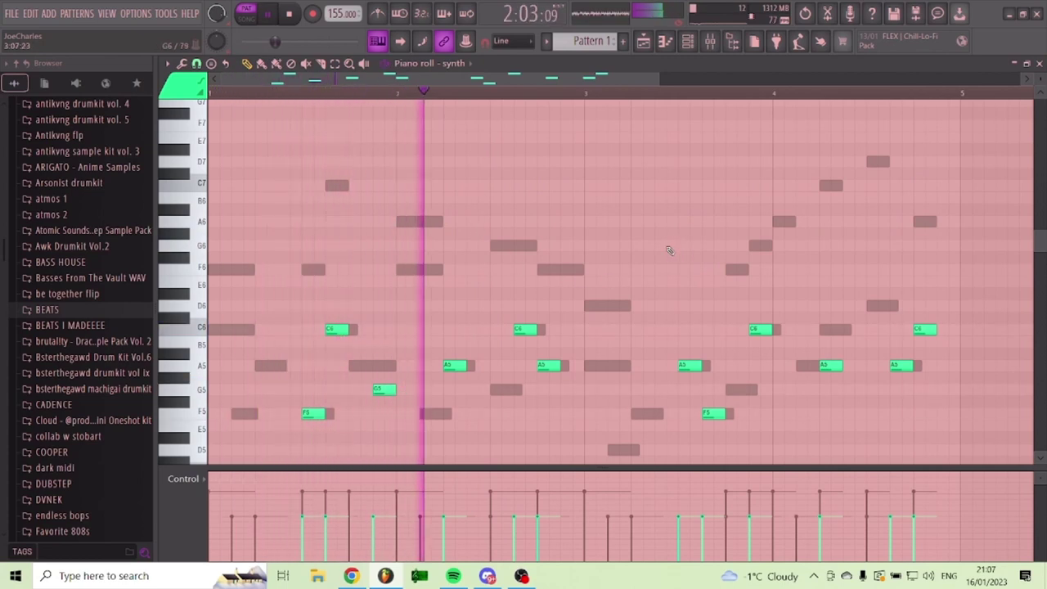
pyautogui.scroll(-1, 712, 250)
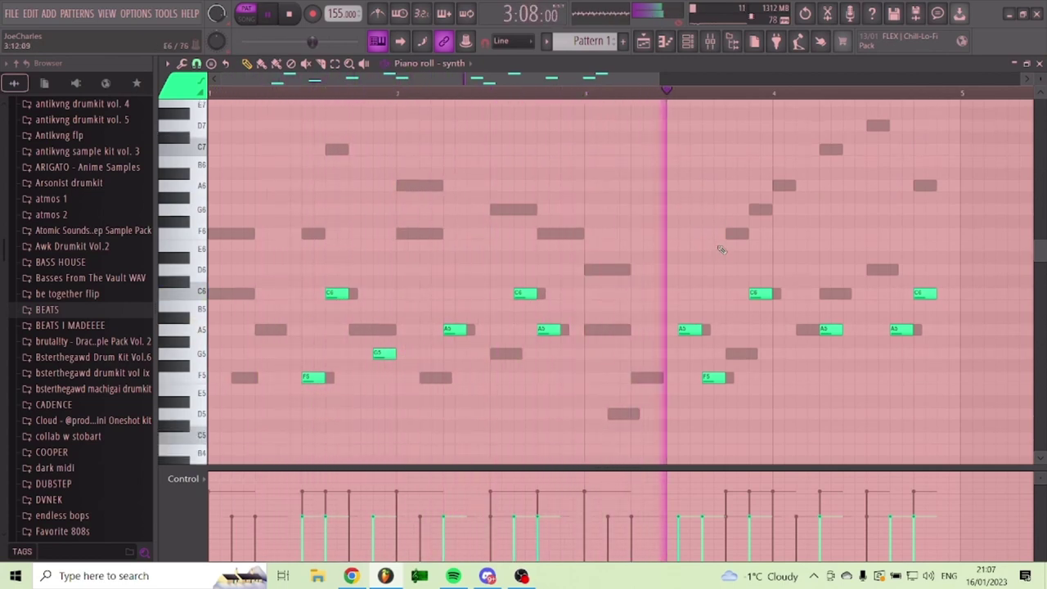
pyautogui.click(1039, 64)
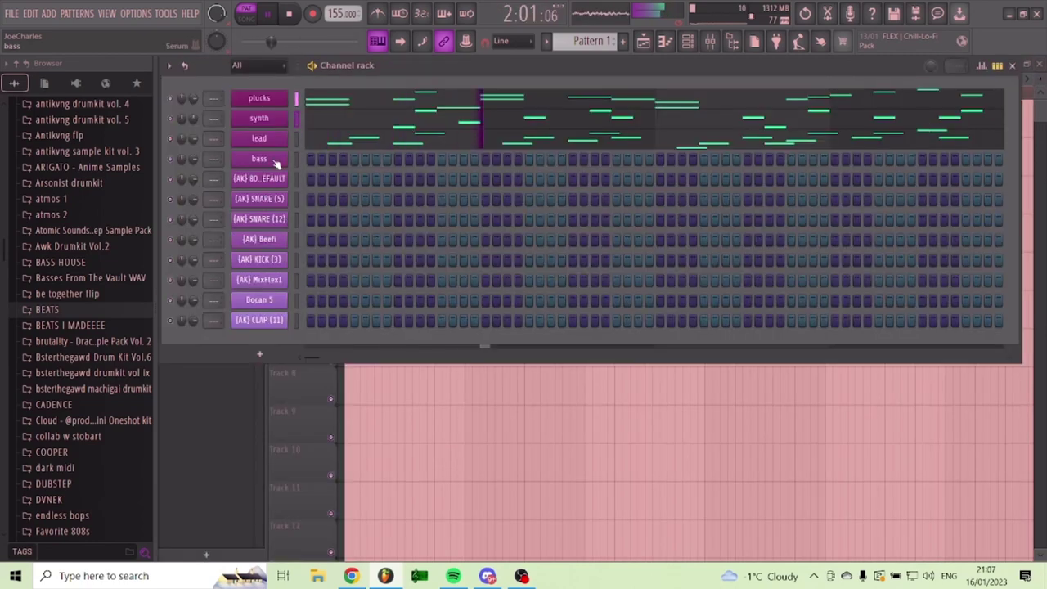
# - Open the bass channel's piano roll and fill bar 1 with a long C4 note and a short C4 starting at 1:13:00
pyautogui.rightClick(277, 163)
pyautogui.click(311, 158)
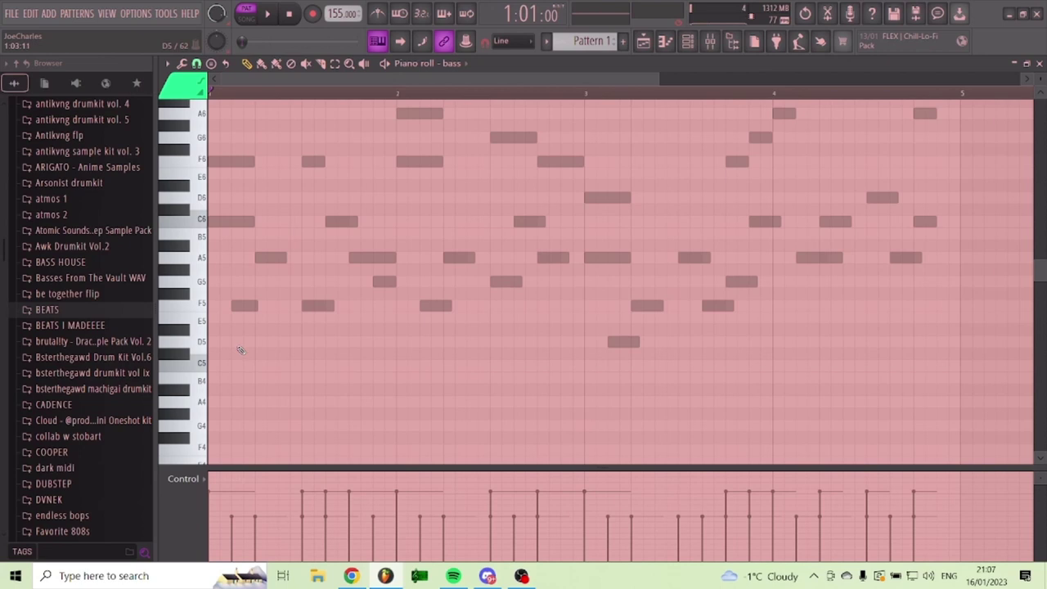
pyautogui.scroll(-3, 230, 395)
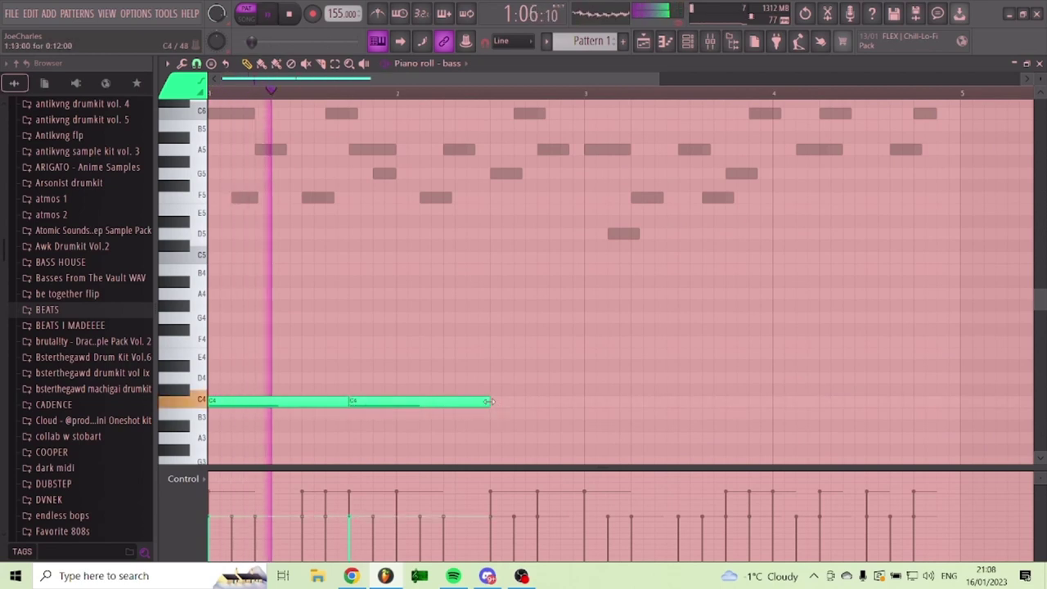
pyautogui.moveTo(487, 409); pyautogui.dragTo(393, 414)
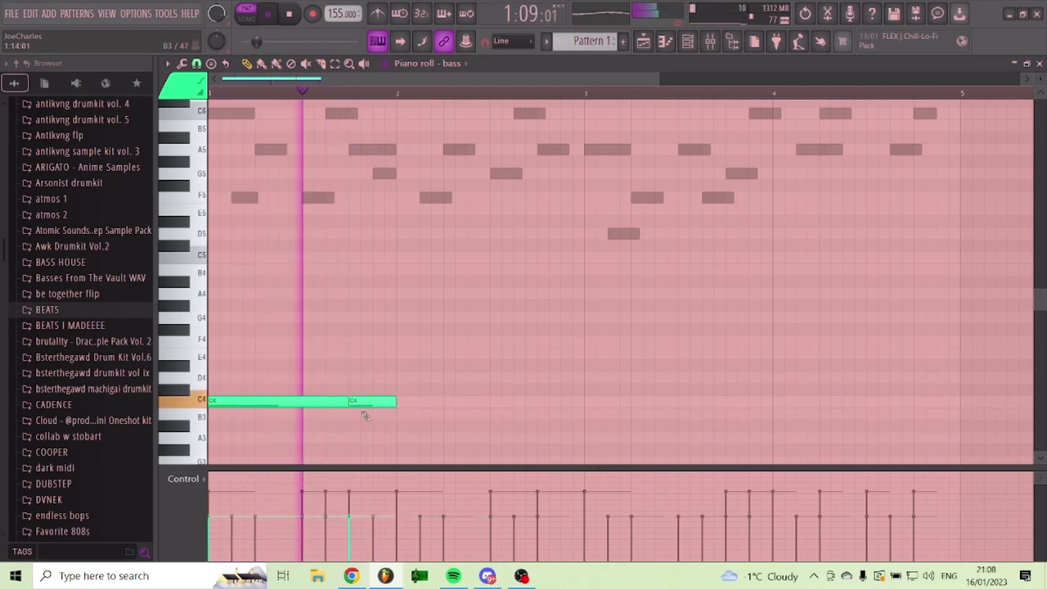
# - Repeat the long-short bass rhythm with two D4 notes filling bar 2 and two F4 notes filling bar 3
pyautogui.click(401, 377)
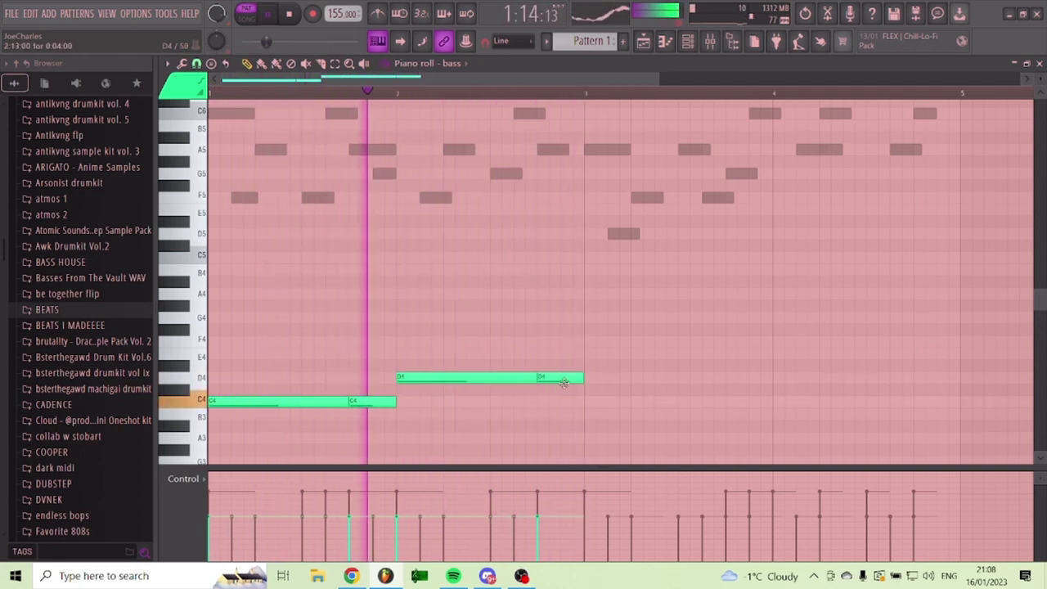
pyautogui.click(727, 341)
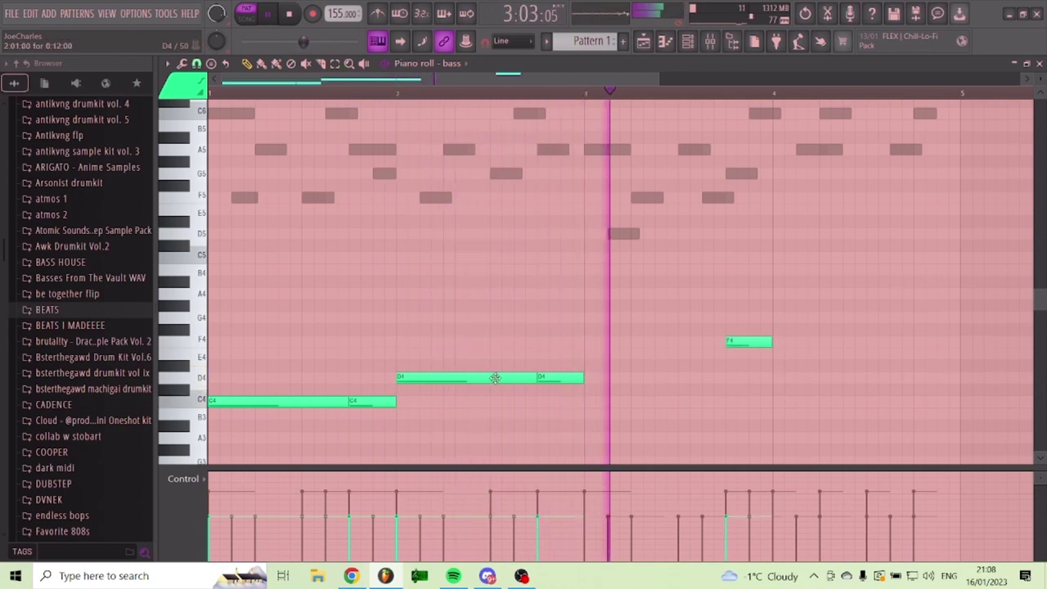
pyautogui.click(590, 343)
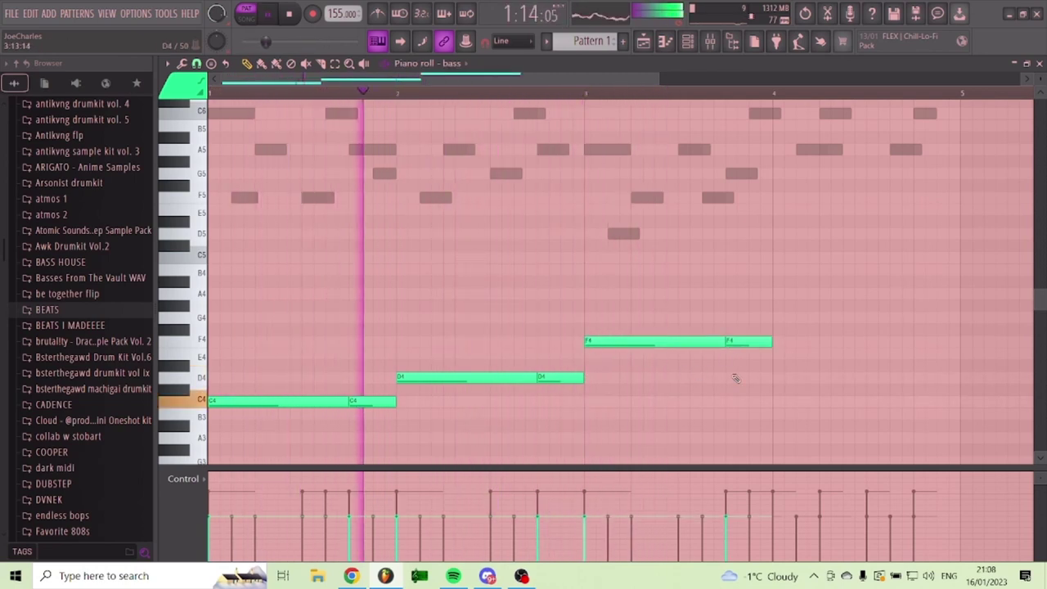
# - Fill the bass's bar 4 with a long and a short E4 note, ending the short one exactly at the bar line
pyautogui.click(785, 354)
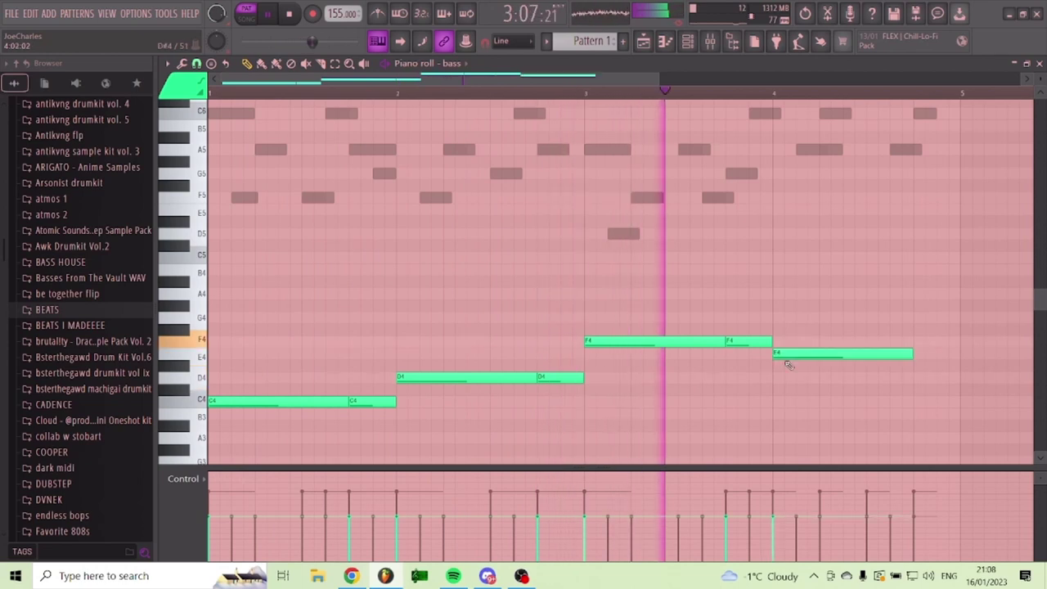
pyautogui.click(924, 365)
pyautogui.scroll(4, 881, 290)
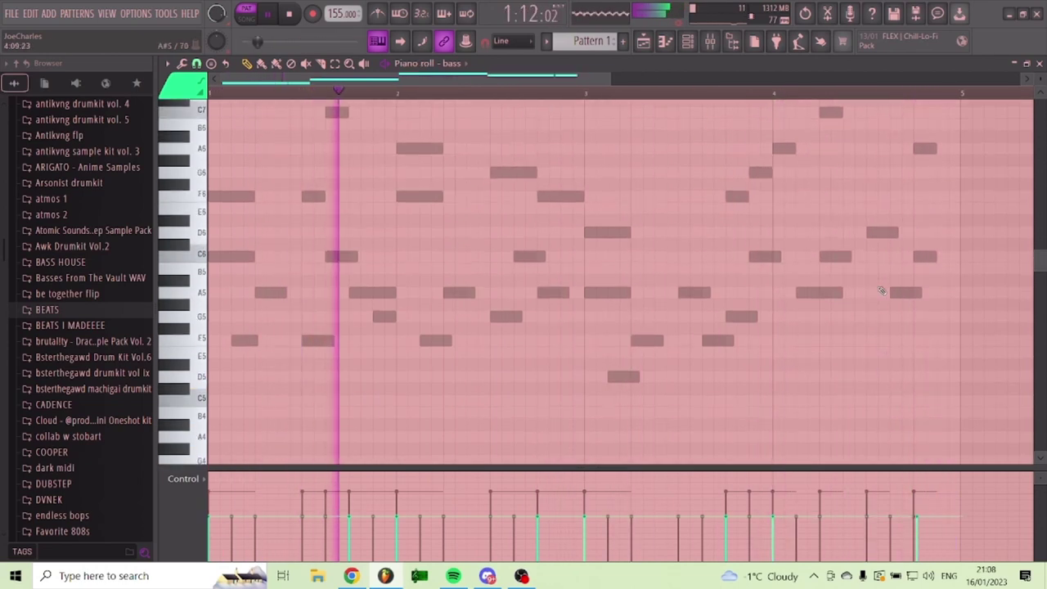
pyautogui.scroll(-5, 858, 314)
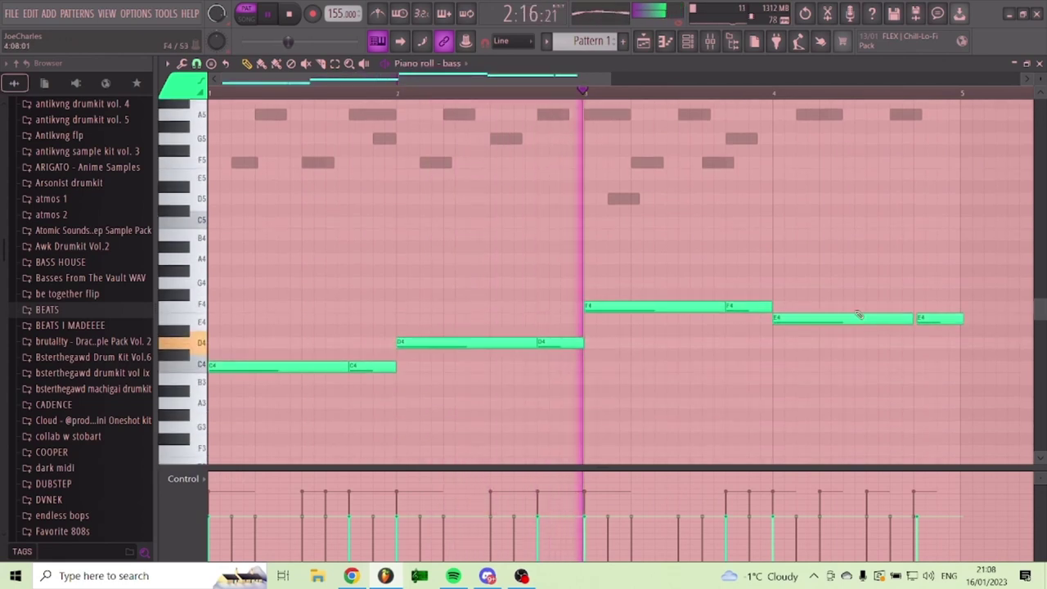
pyautogui.moveTo(935, 321)
pyautogui.mouseDown()
pyautogui.moveTo(924, 320)
pyautogui.moveTo(947, 328)
pyautogui.mouseUp()
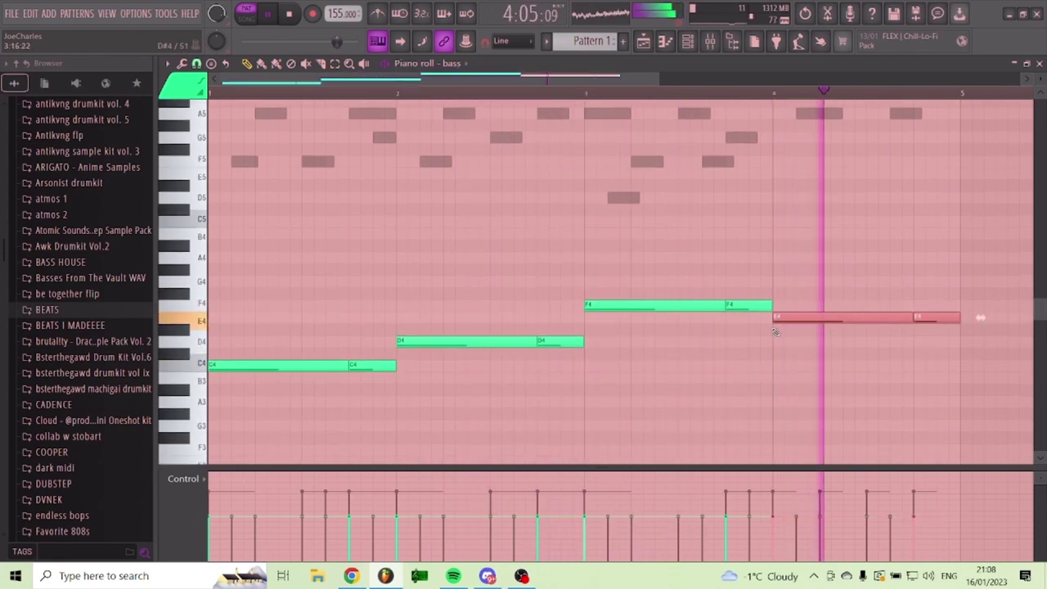
# - Move both bar 4 bass notes up to A4, drop them an octave to A3, and close the piano roll
pyautogui.moveTo(782, 319); pyautogui.dragTo(786, 257)
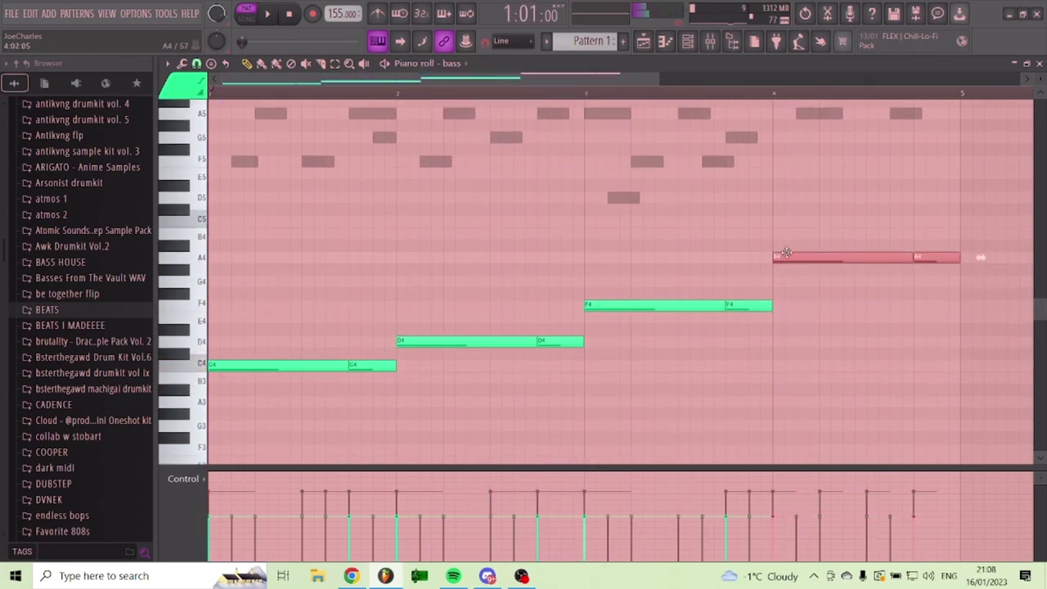
pyautogui.hotkey('ctrl', 'Down')
pyautogui.press('space')
pyautogui.keyDown('ctrl'); pyautogui.click(797, 260); pyautogui.keyUp('ctrl')
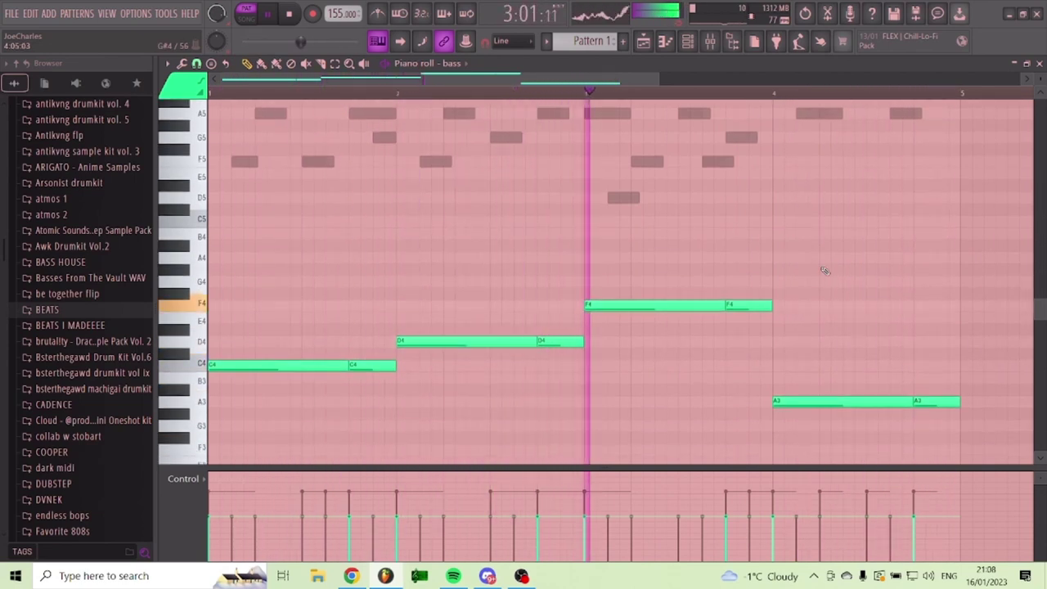
pyautogui.click(1039, 65)
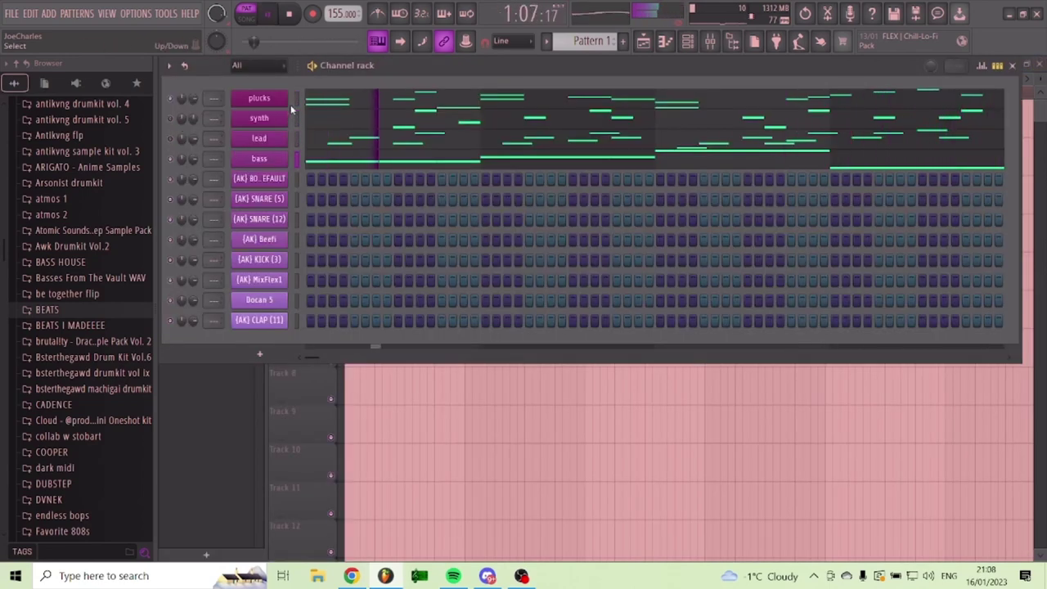
# - Open the plucks channel's piano roll and add a short G7 at 1:05:00 and a short F7 at 1:07:00
pyautogui.click(337, 105)
pyautogui.scroll(7, 313, 161)
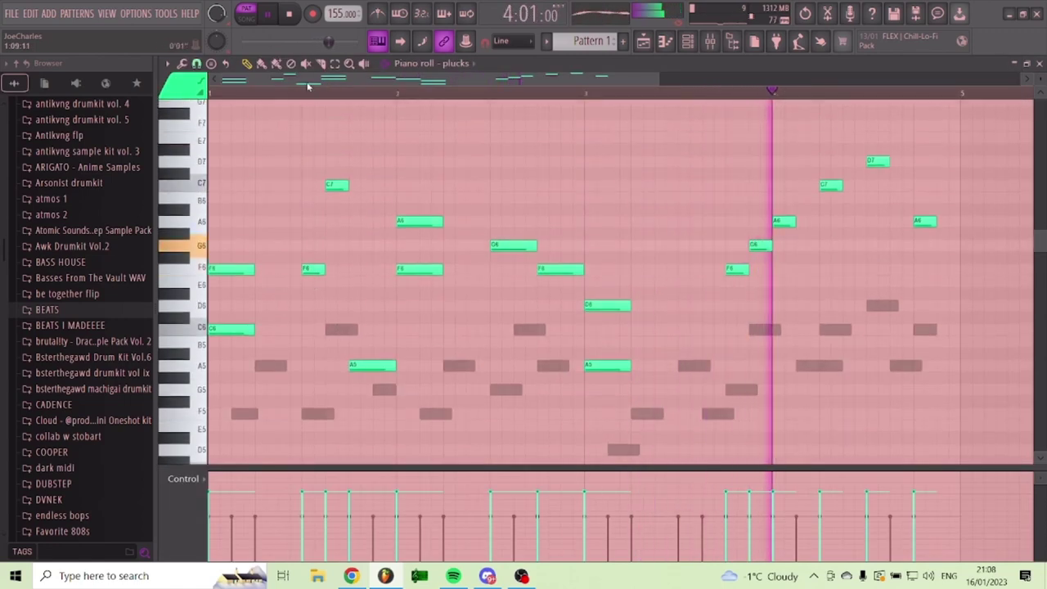
pyautogui.scroll(3, 307, 86)
pyautogui.scroll(-1, 305, 89)
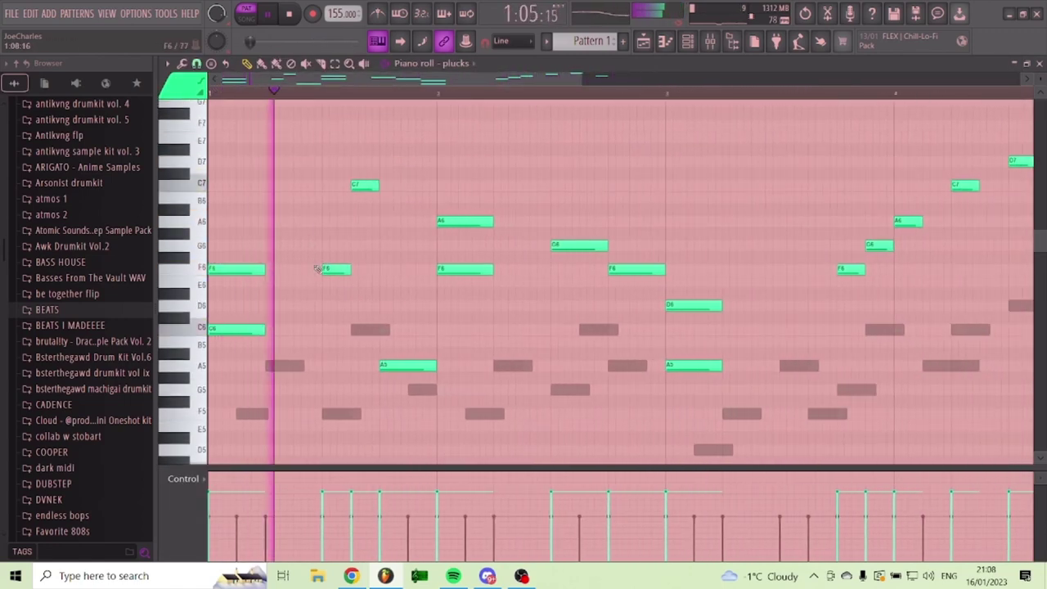
pyautogui.scroll(3, 265, 227)
pyautogui.press('space')
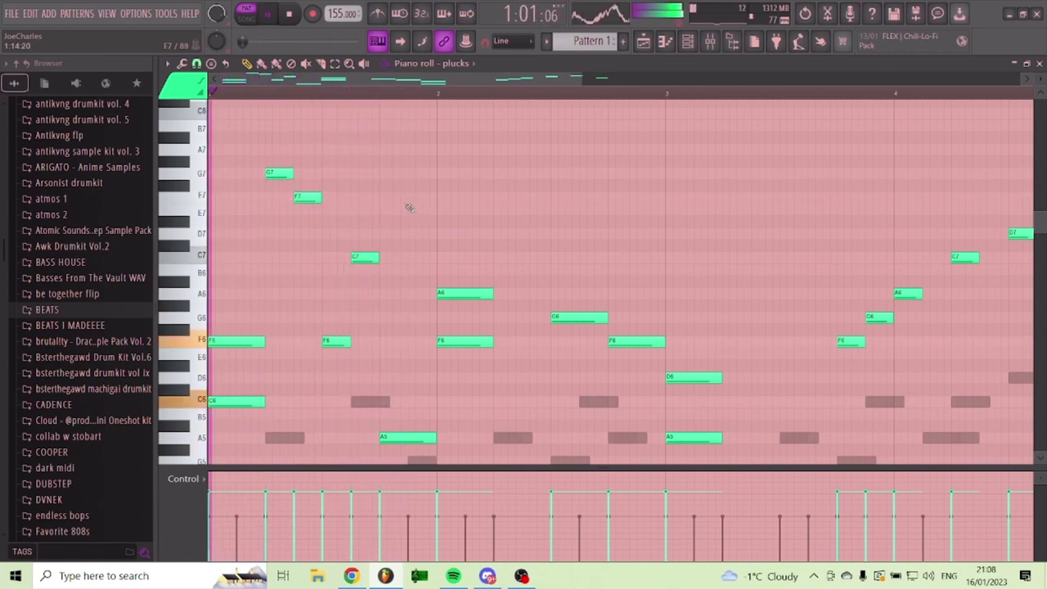
pyautogui.press('space')
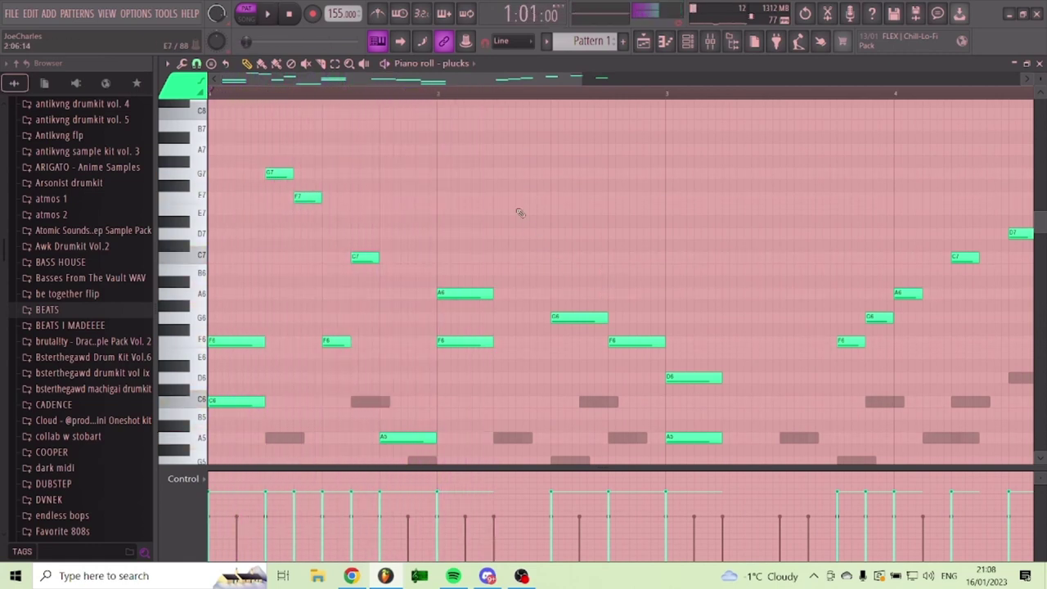
# - Add four short plucks notes in bar 2: C8 at 2:05:00, A7 at 2:07:00, F7 at 2:11:00 and C7 at 2:15:00
pyautogui.click(503, 112)
pyautogui.click(533, 125)
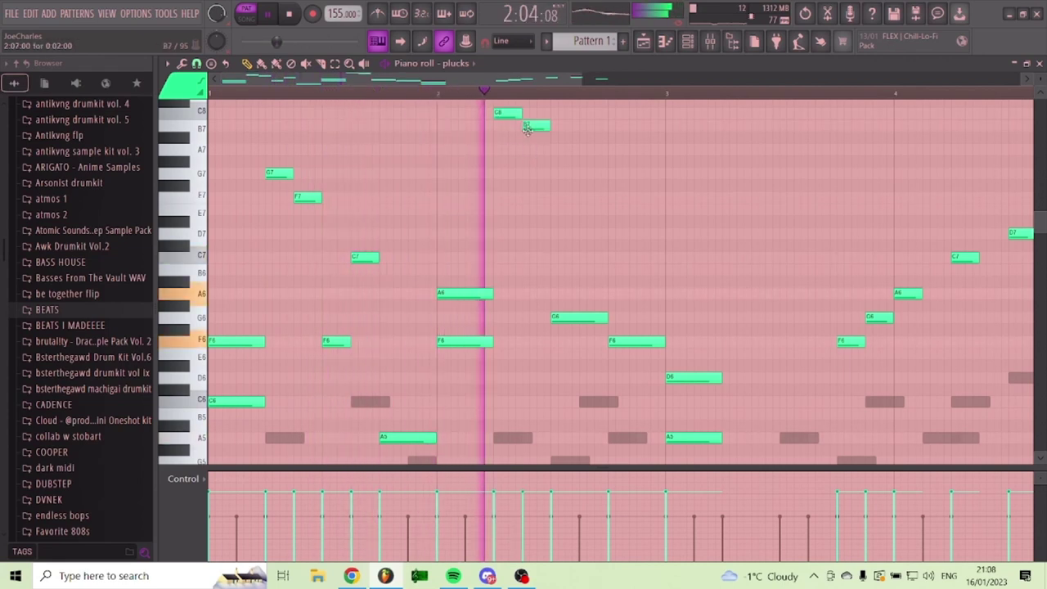
pyautogui.press('space')
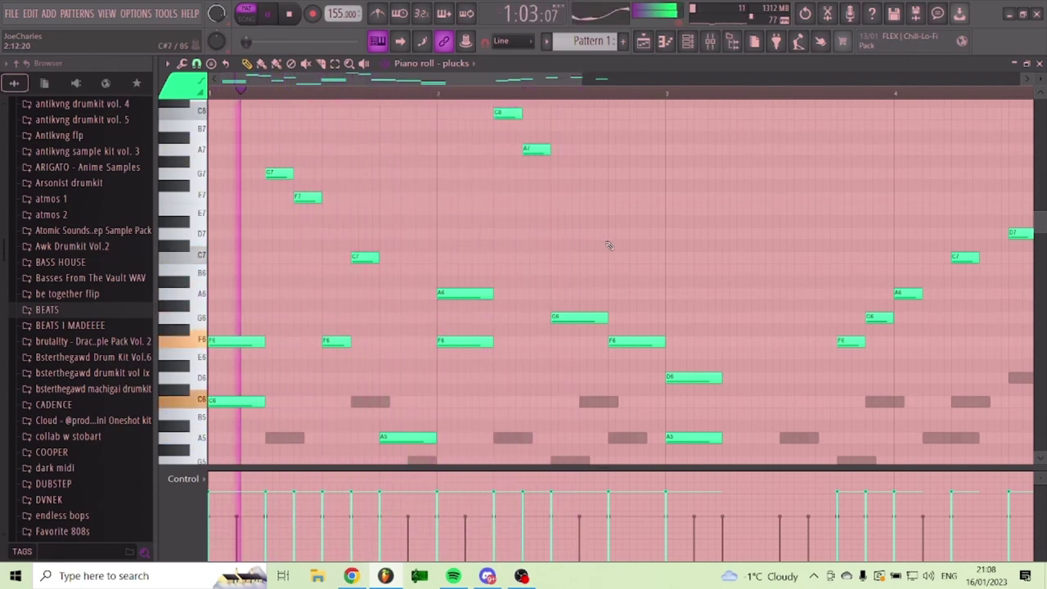
pyautogui.click(591, 198)
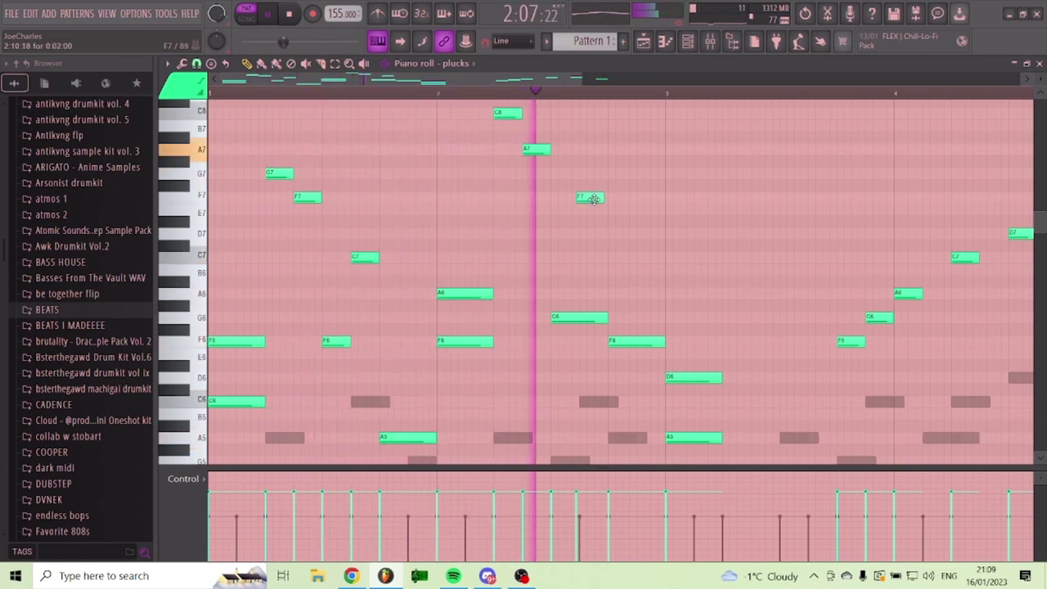
pyautogui.moveTo(593, 199); pyautogui.dragTo(598, 198)
pyautogui.click(646, 259)
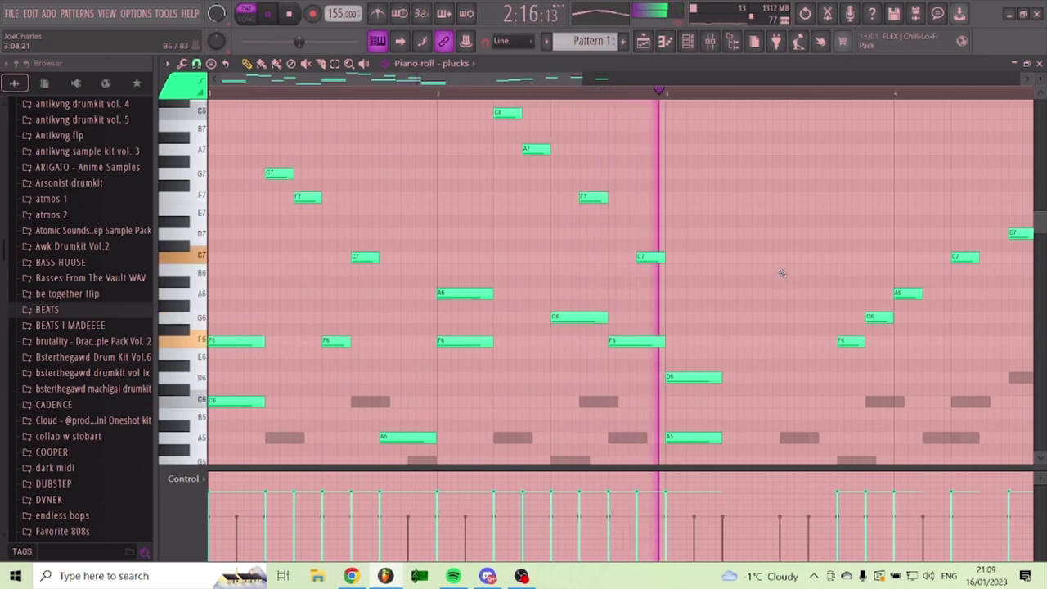
# - Try all the plucks notes one octave lower and play the pattern back
pyautogui.press('space')
pyautogui.press('space')
pyautogui.scroll(-3, 536, 82)
pyautogui.scroll(-1, 563, 215)
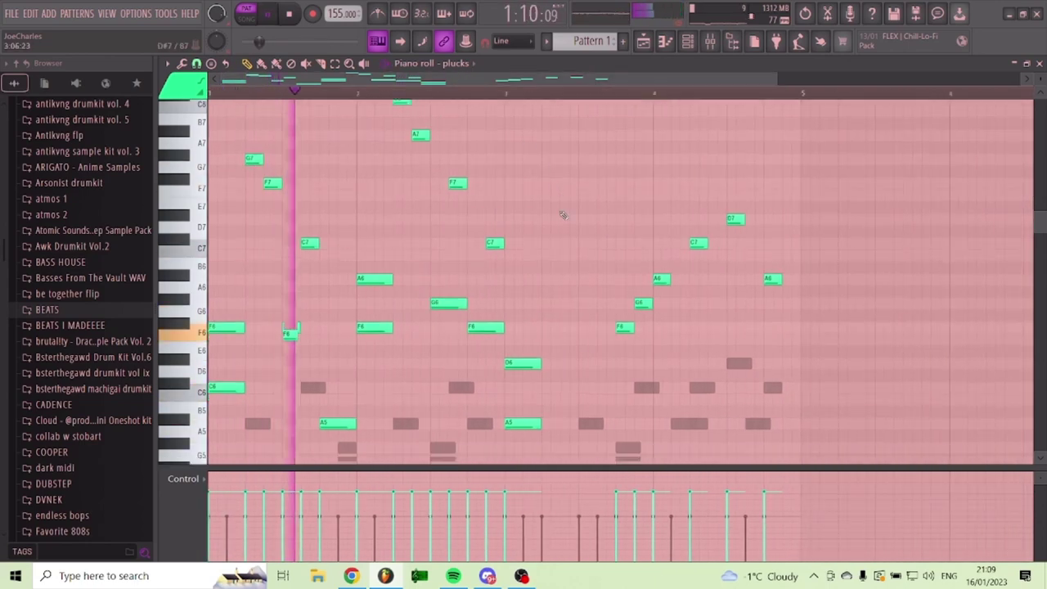
pyautogui.scroll(-1, 563, 216)
pyautogui.press('space')
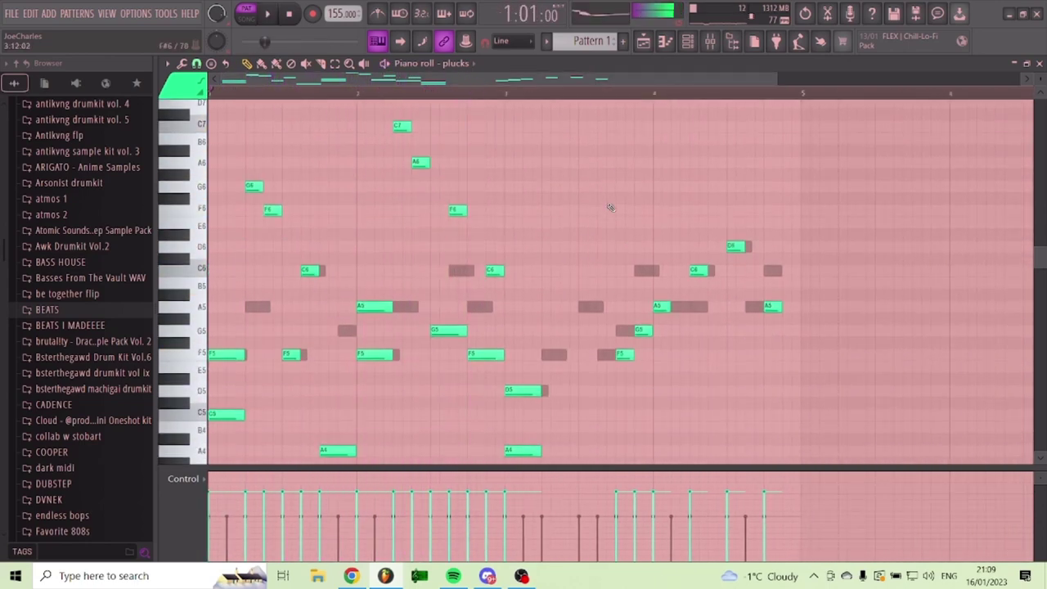
pyautogui.press('space')
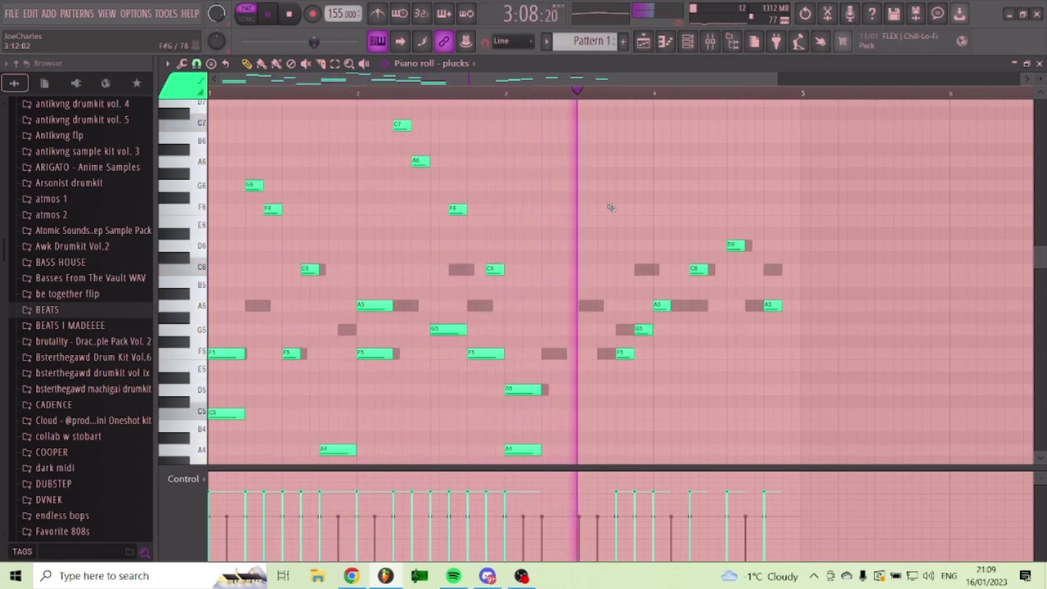
pyautogui.press('space')
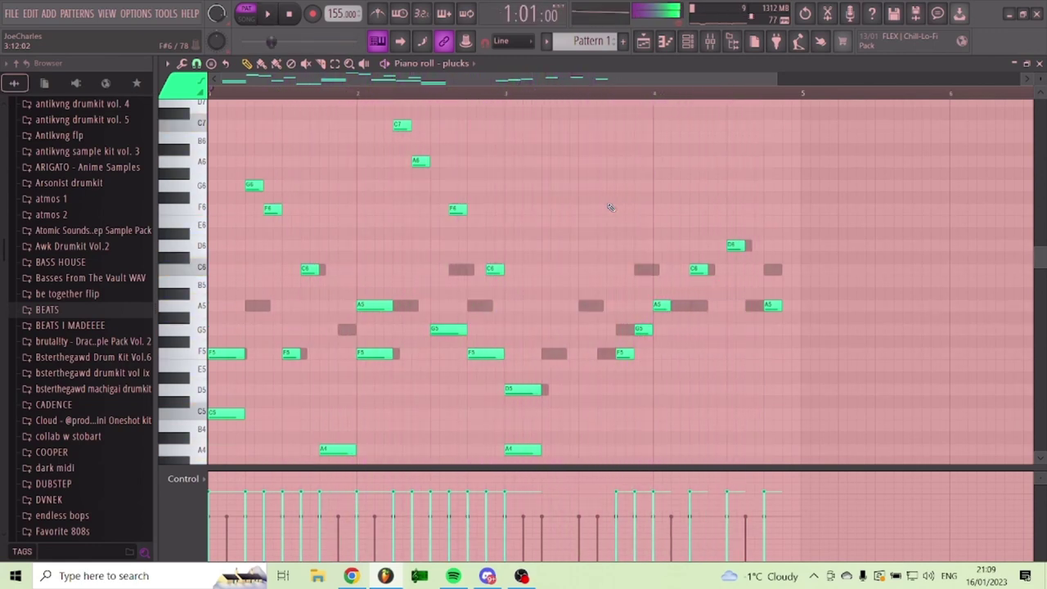
# - Add four short plucks notes in bar 3: C7 at 3:05:00, D7 at 3:07:00, C8 at 3:09:00 and F7 at 3:11:00
pyautogui.moveTo(580, 80); pyautogui.dragTo(579, 119)
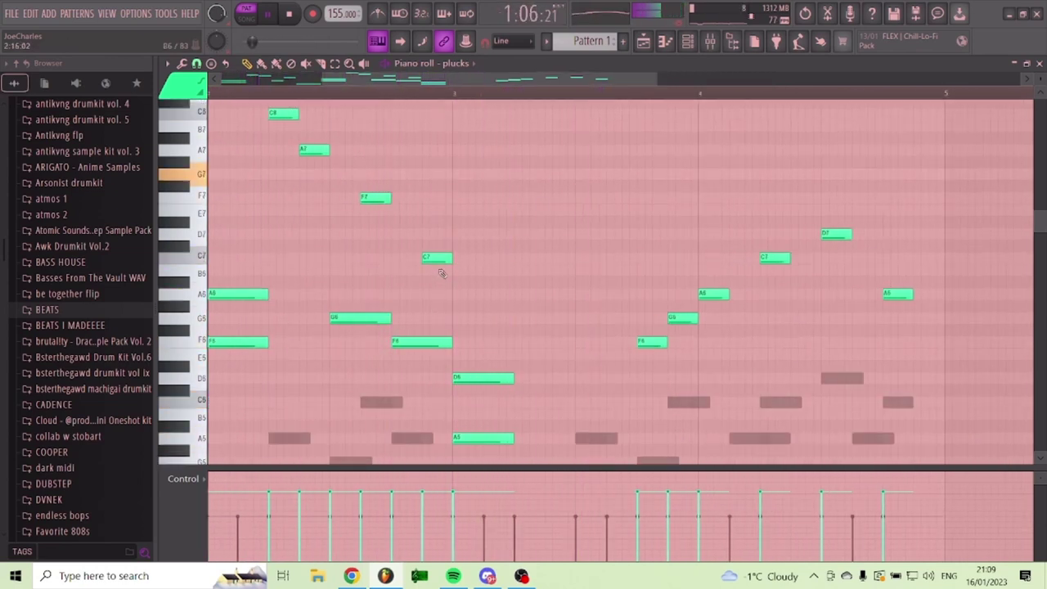
pyautogui.scroll(2, 440, 273)
pyautogui.scroll(-3, 466, 282)
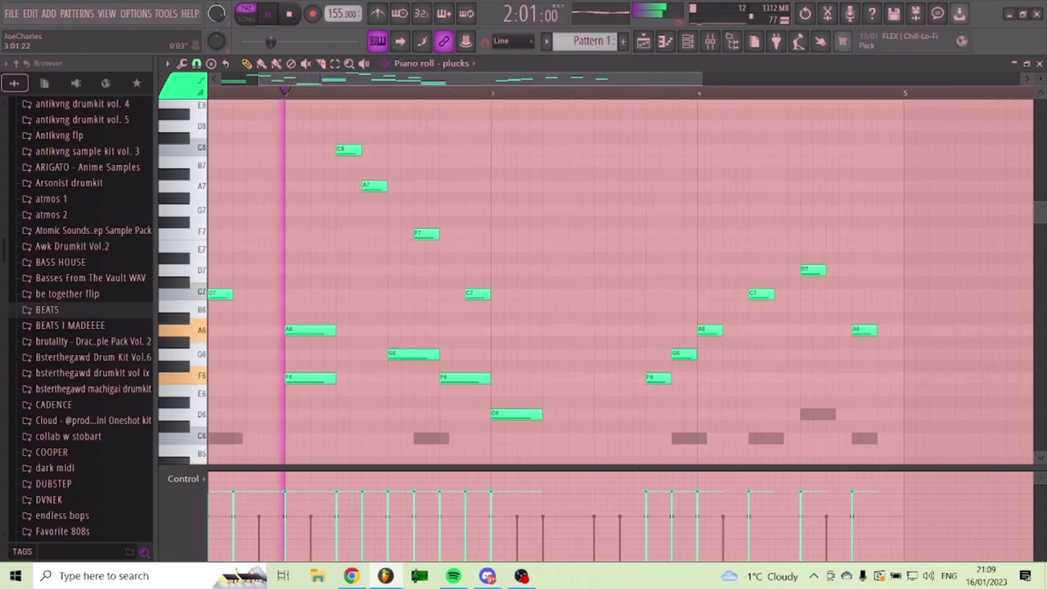
pyautogui.click(541, 292)
pyautogui.click(559, 269)
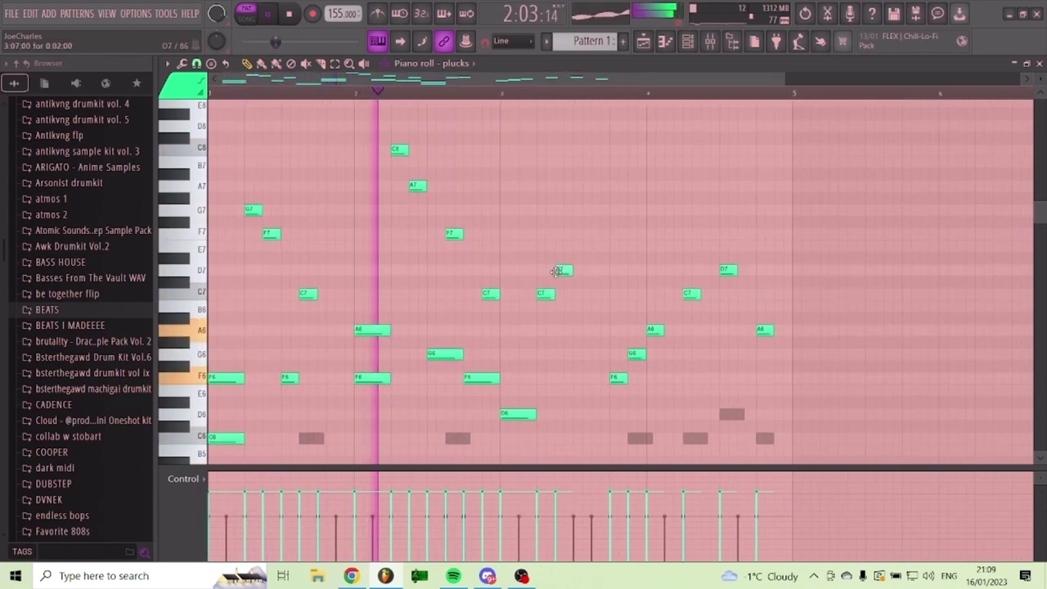
pyautogui.click(577, 148)
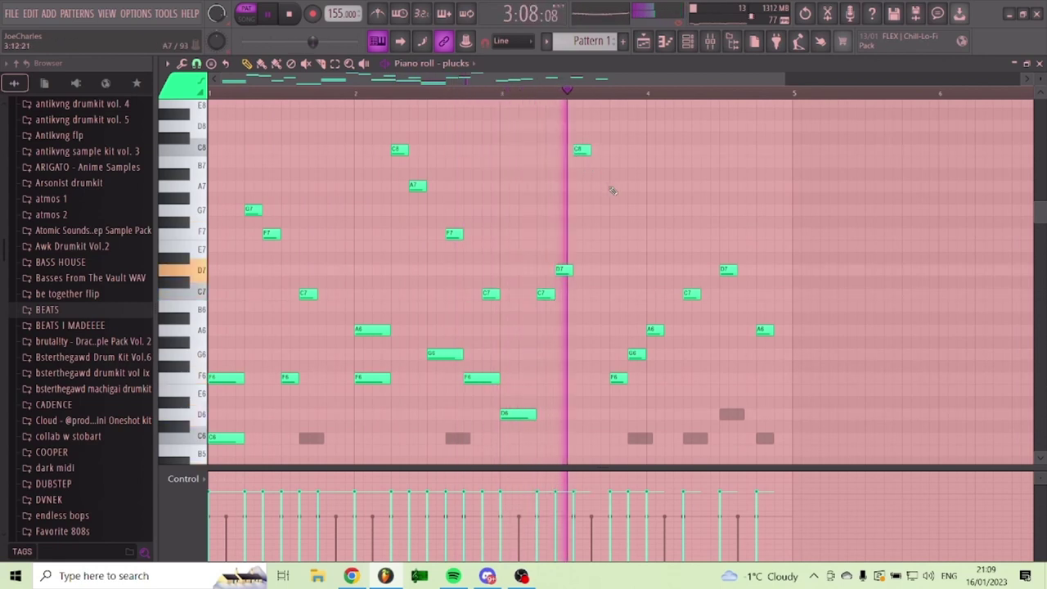
pyautogui.press('space')
pyautogui.click(595, 234)
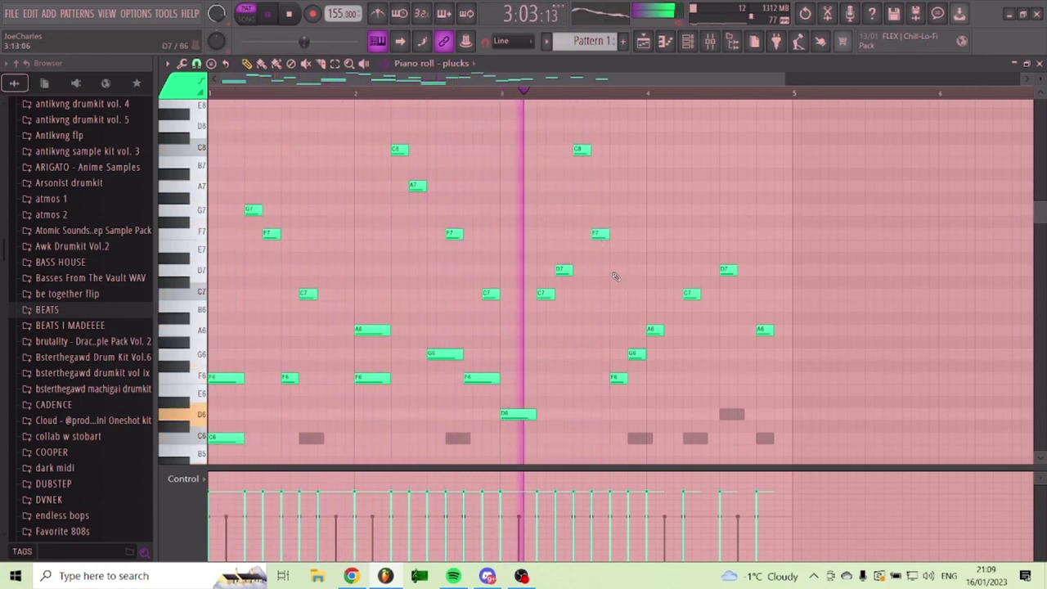
# - Add short plucks notes C8 at 4:03:00, A7 at 4:11:00 and C7 at 4:15:00 in bar 4, and close the piano roll
pyautogui.press('space')
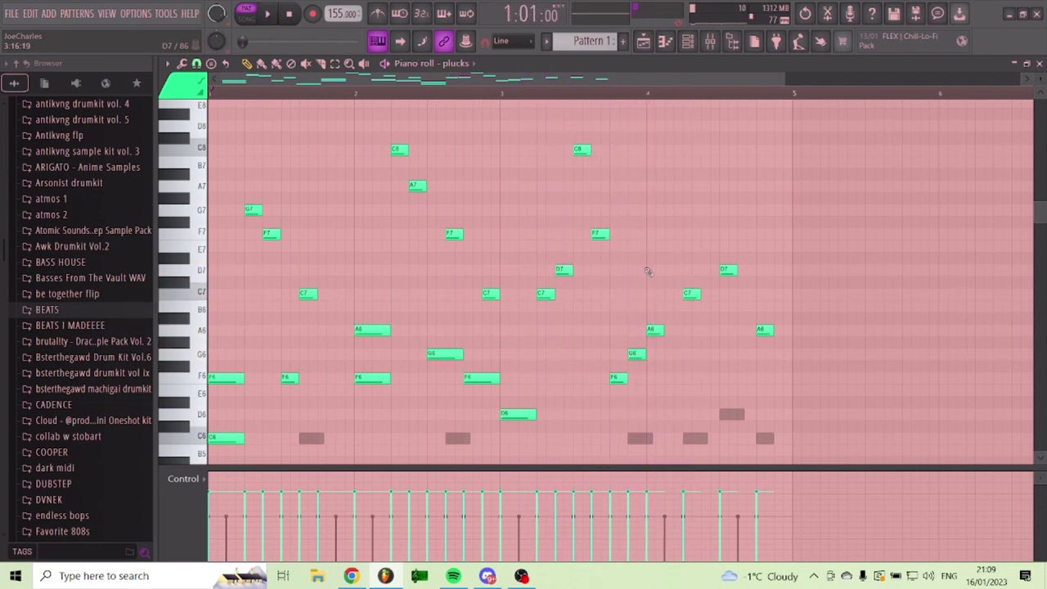
pyautogui.press('space')
pyautogui.click(667, 151)
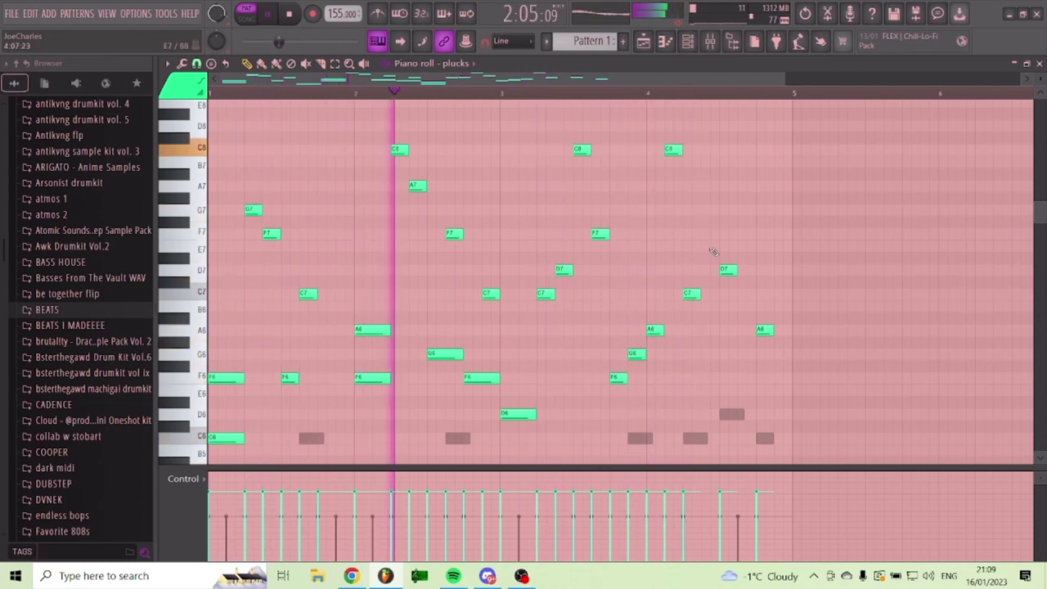
pyautogui.scroll(-2, 776, 279)
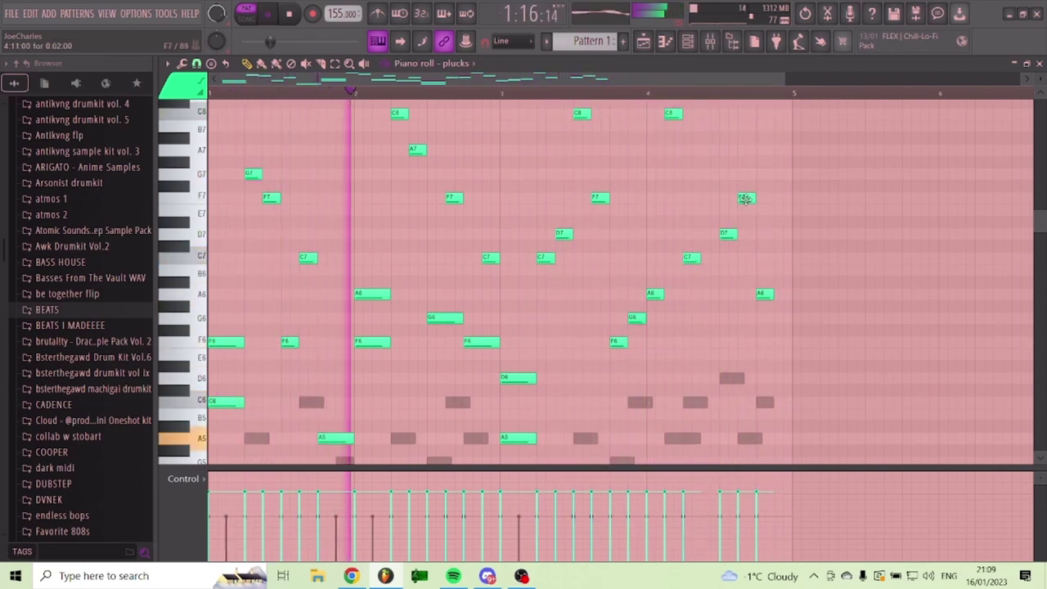
pyautogui.click(744, 149)
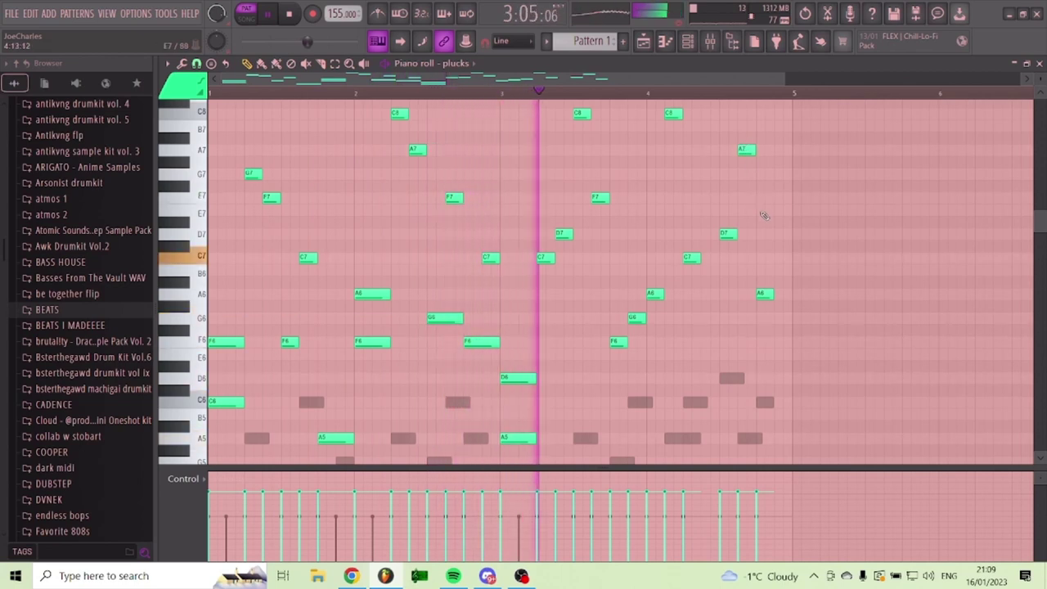
pyautogui.click(776, 258)
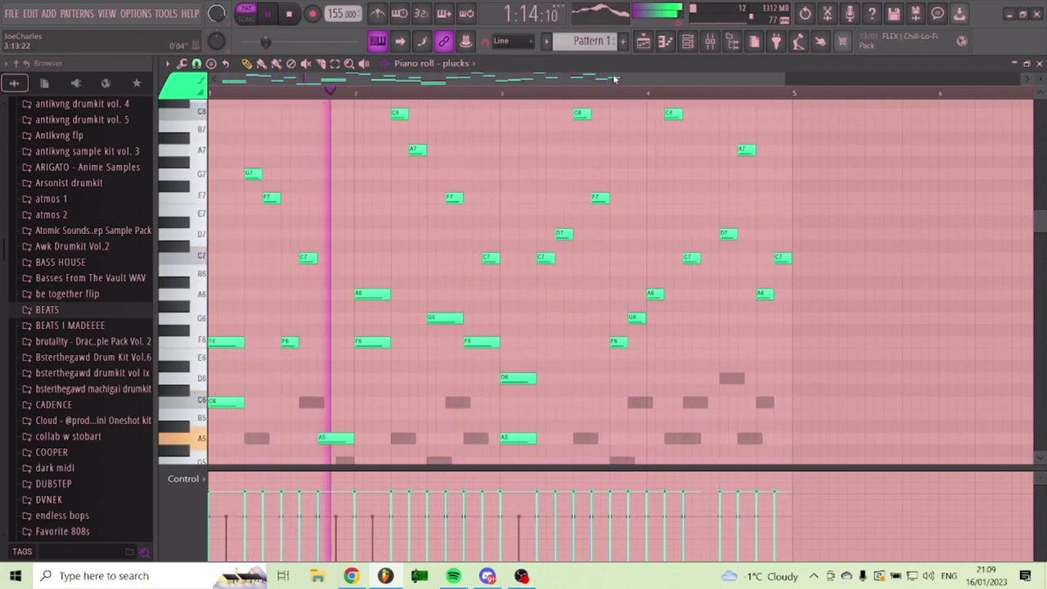
pyautogui.scroll(-1, 616, 79)
pyautogui.scroll(-2, 759, 173)
pyautogui.scroll(2, 760, 170)
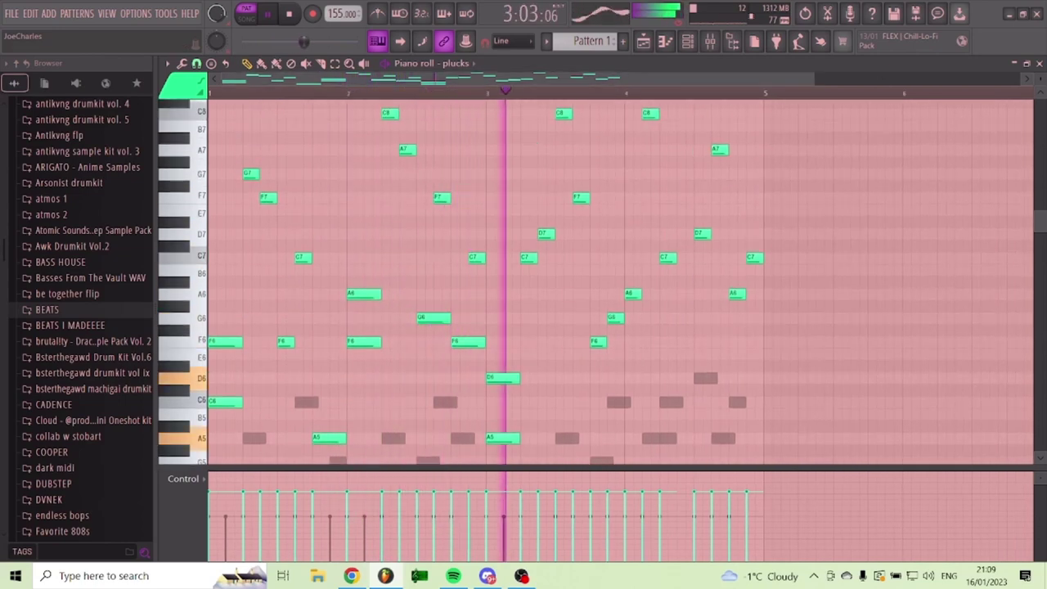
pyautogui.press('Escape')
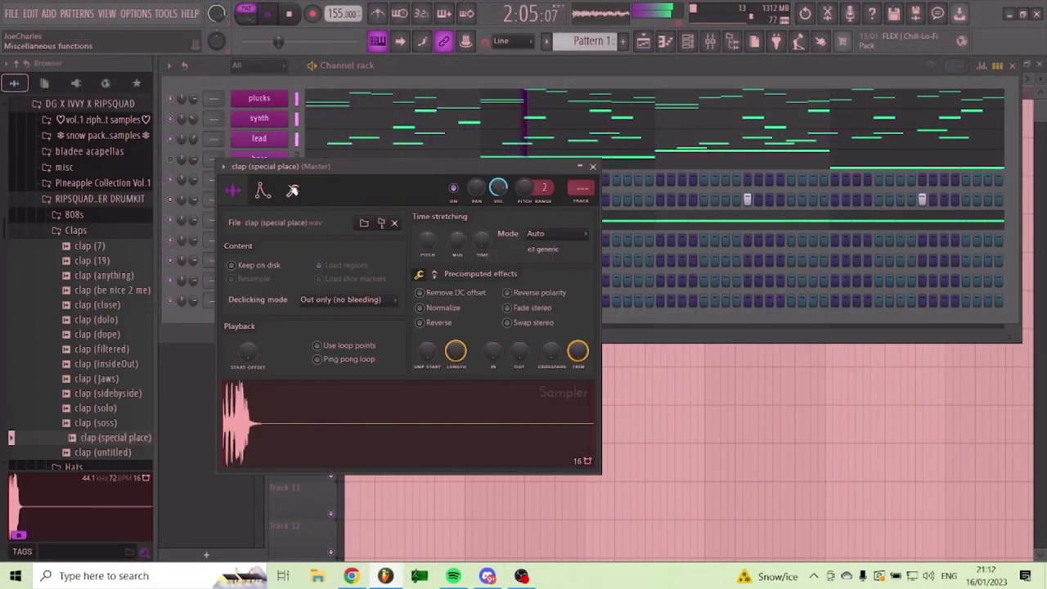
# - Close the clap (special place) sampler window and collapse the RIPSQUAD OFFICIAL ICEDANCER DRUMKIT folder
pyautogui.click(593, 166)
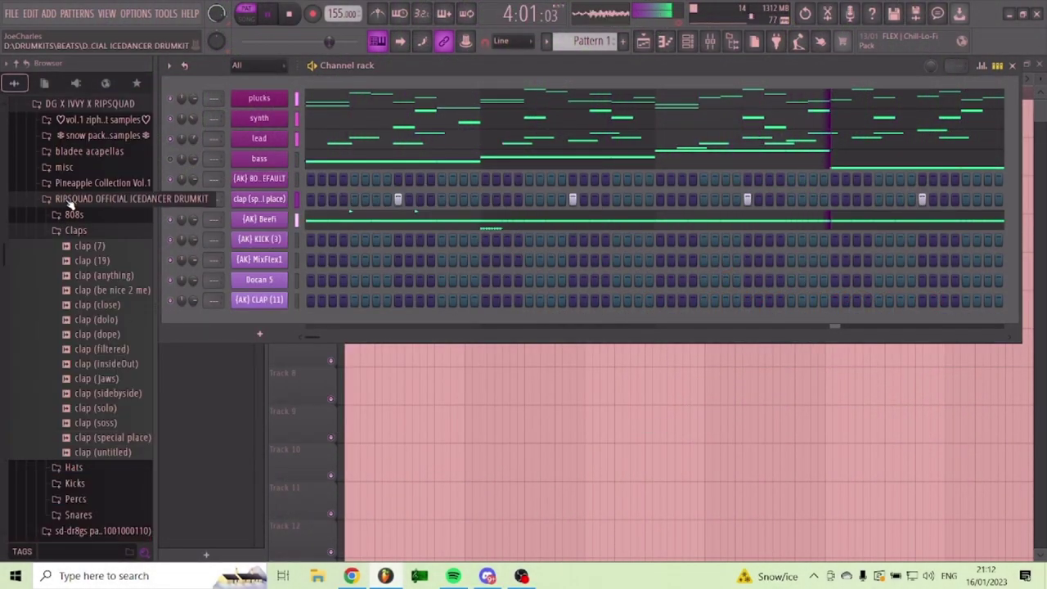
pyautogui.click(102, 199)
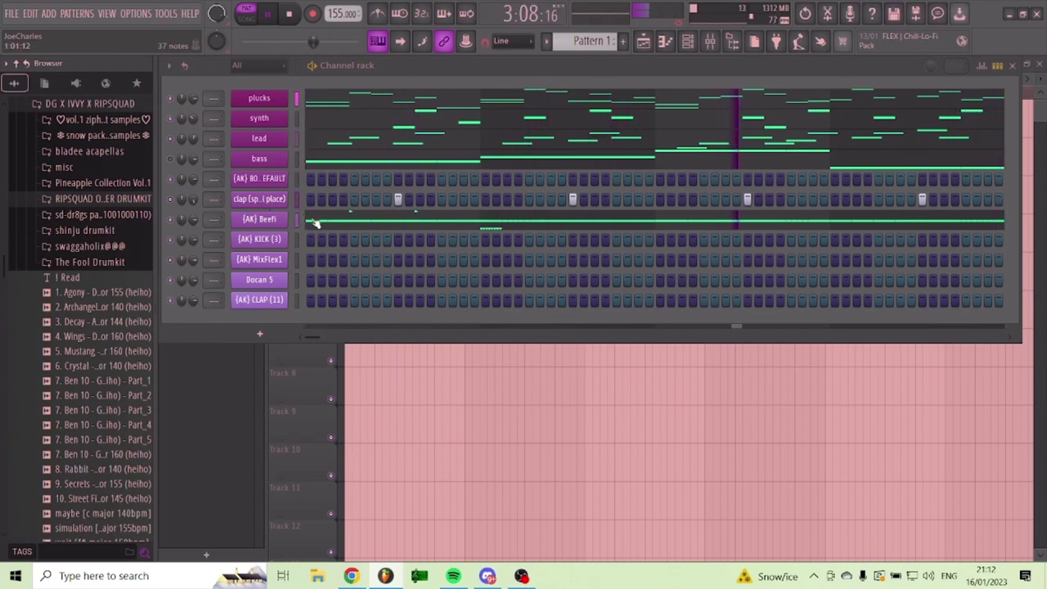
# - Open the clap channel's piano roll and duplicate its four C5 claps into bars 5 to 8
pyautogui.rightClick(283, 195)
pyautogui.click(309, 199)
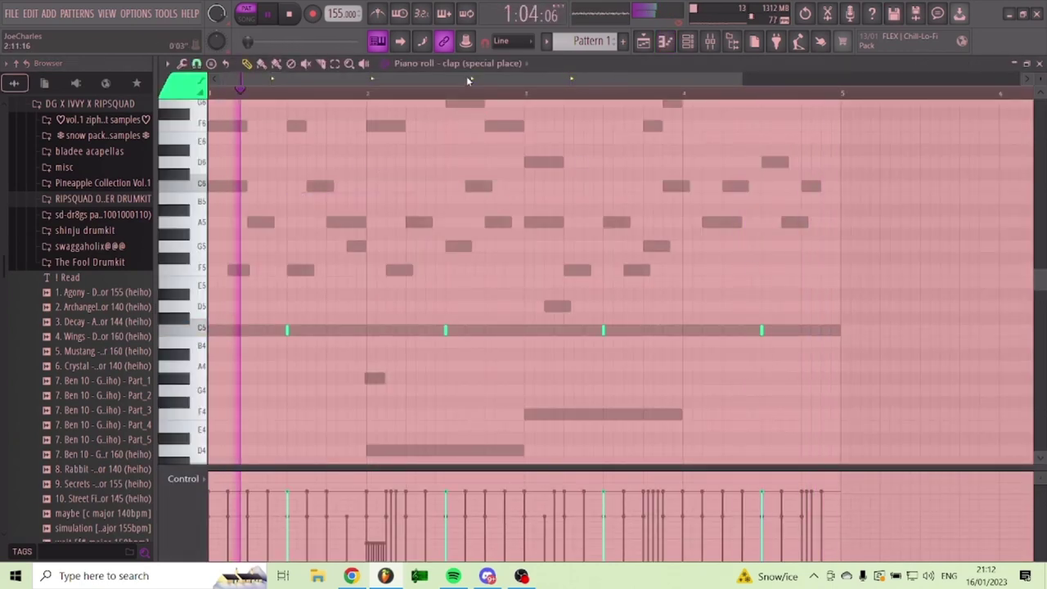
pyautogui.scroll(-3, 467, 79)
pyautogui.moveTo(583, 262); pyautogui.dragTo(216, 414)
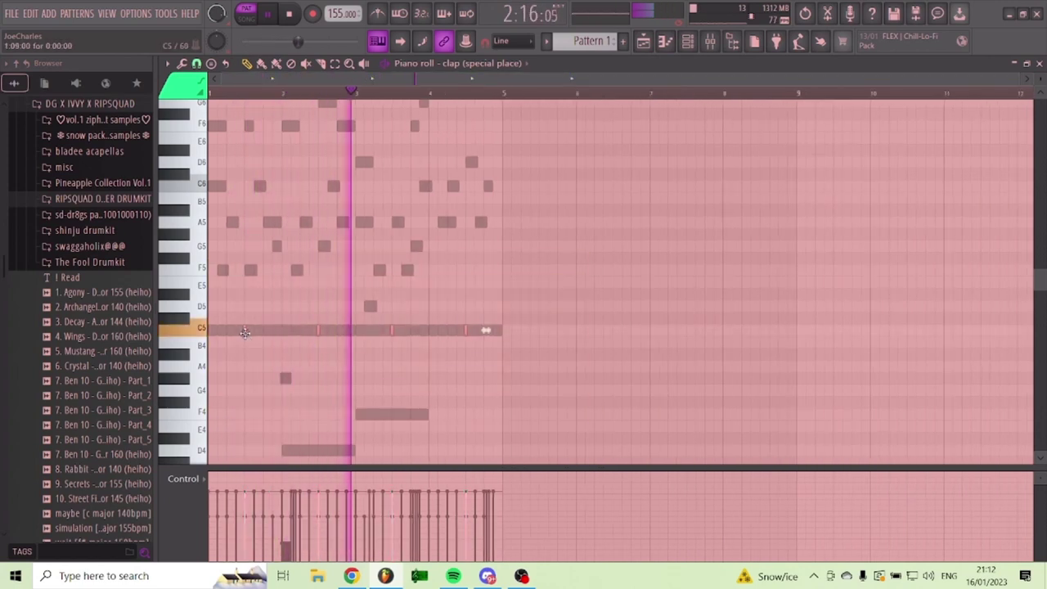
pyautogui.moveTo(245, 332); pyautogui.dragTo(540, 359)
pyautogui.keyDown('ctrl'); pyautogui.click(610, 365); pyautogui.keyUp('ctrl')
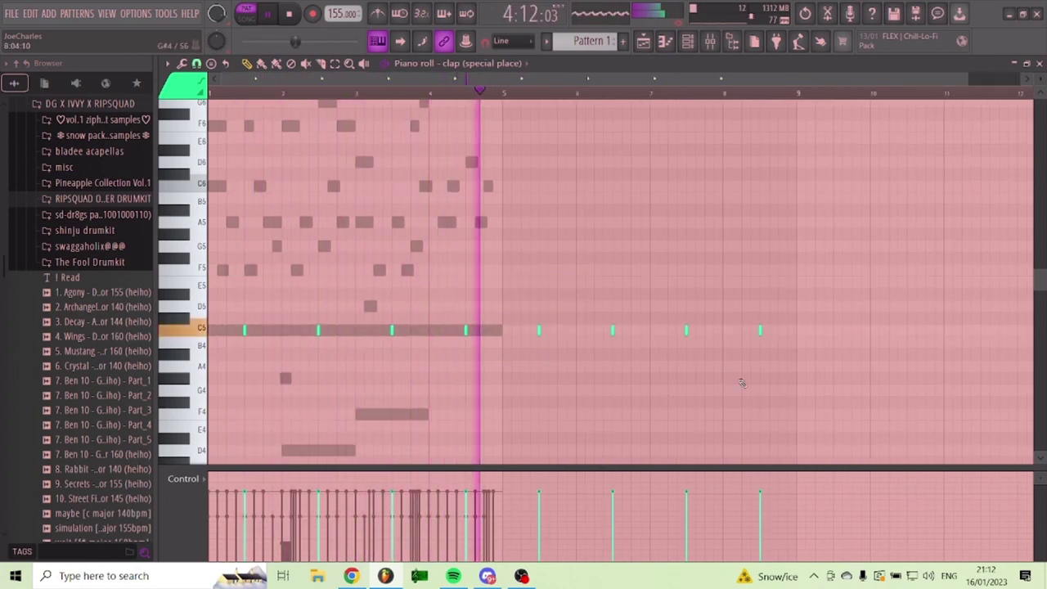
# - Add two extra C5 claps in bar 8 at 8:11:00 and 8:15:00, and close the piano roll
pyautogui.scroll(4, 769, 331)
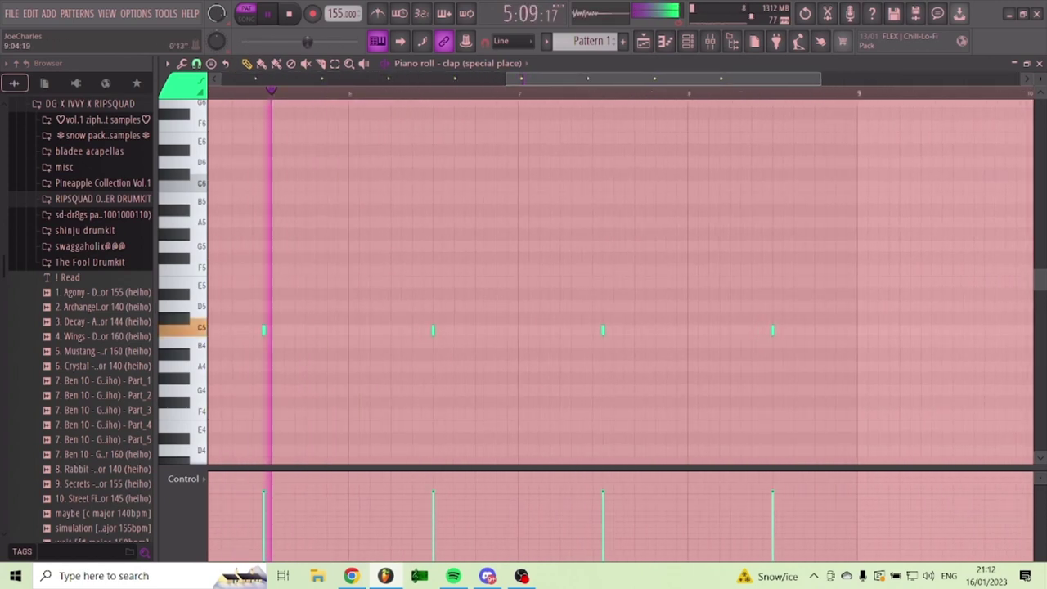
pyautogui.click(781, 331)
pyautogui.click(824, 331)
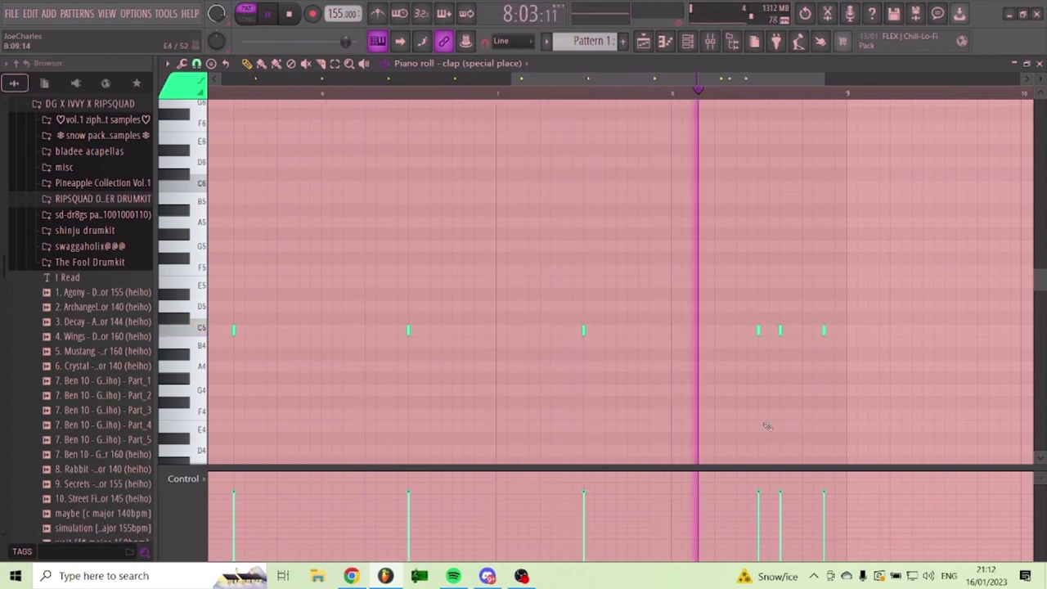
pyautogui.click(1039, 63)
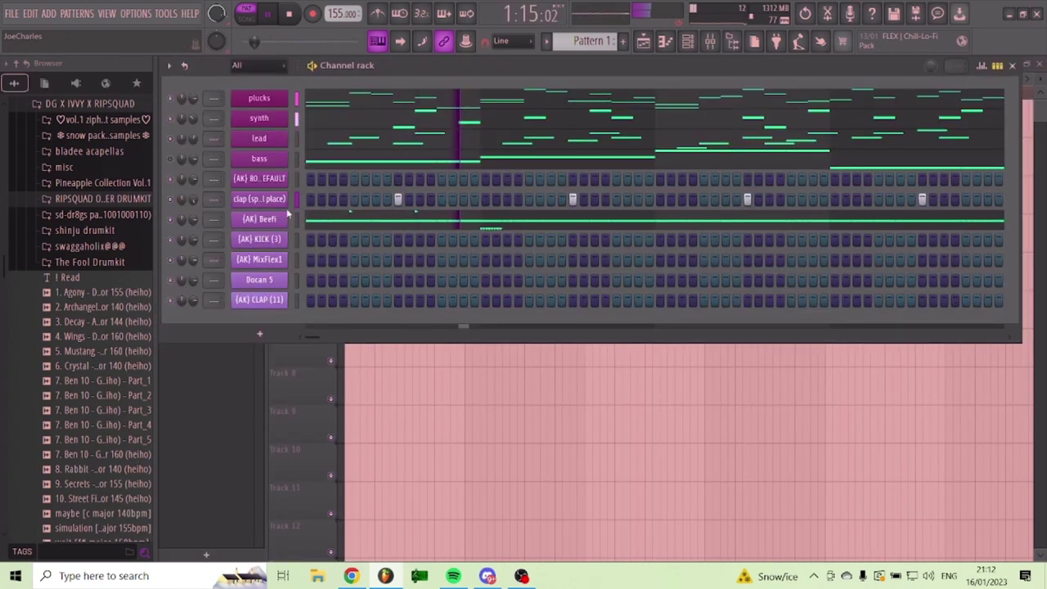
# - Duplicate the (AK) Beefi channel's first four bars of notes into bars 5 to 8 and close its piano roll
pyautogui.click(317, 222)
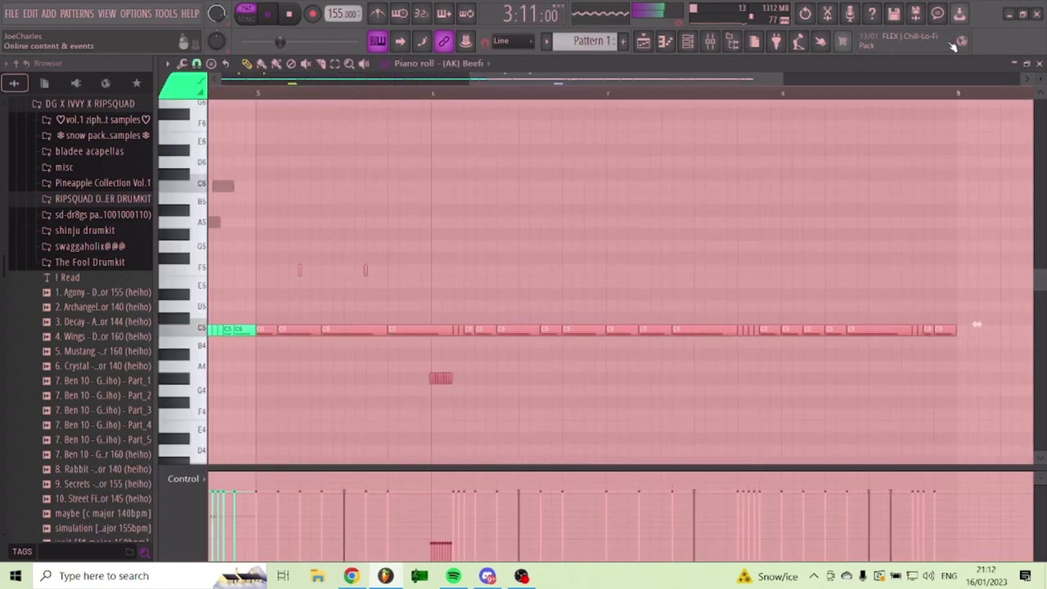
pyautogui.click(1039, 65)
# - Open the (AK) 808 DEFAULT channel's piano roll and place short C4 notes at the start of bar 1 and at 1:13:00
pyautogui.rightClick(285, 176)
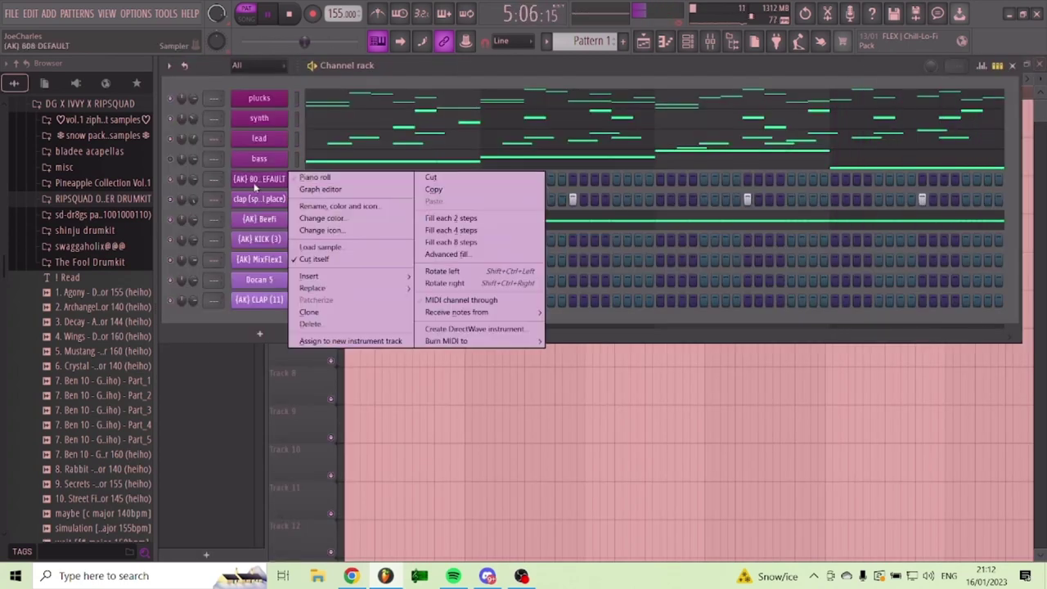
pyautogui.click(311, 177)
pyautogui.scroll(-5, 216, 335)
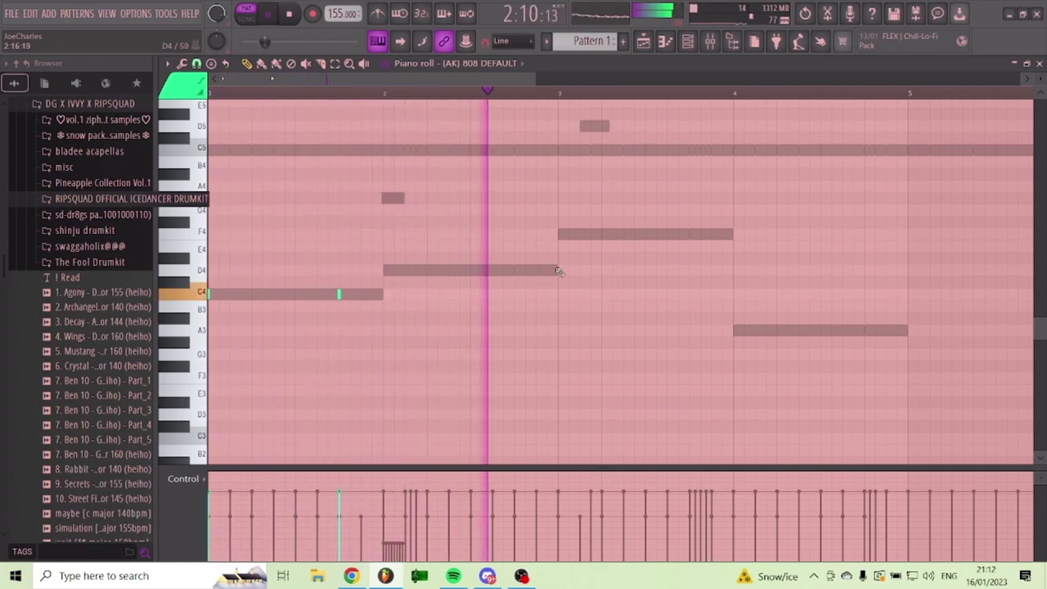
# - Place short D4 notes in the 808 part at 3:01:00, 3:13:00, 4:05:00 and 4:11:00
pyautogui.click(690, 272)
pyautogui.click(776, 273)
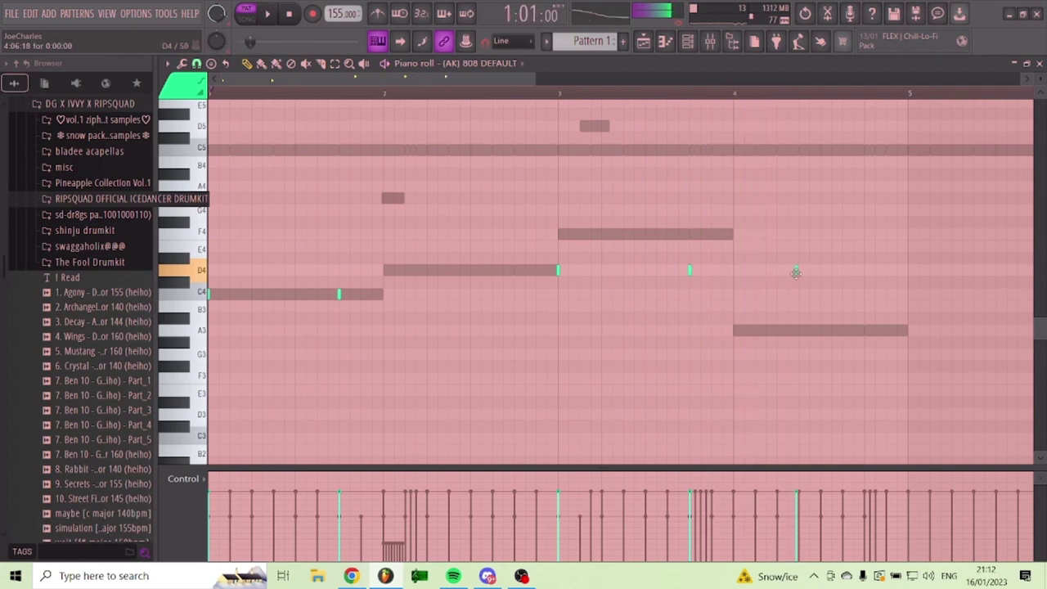
pyautogui.click(843, 271)
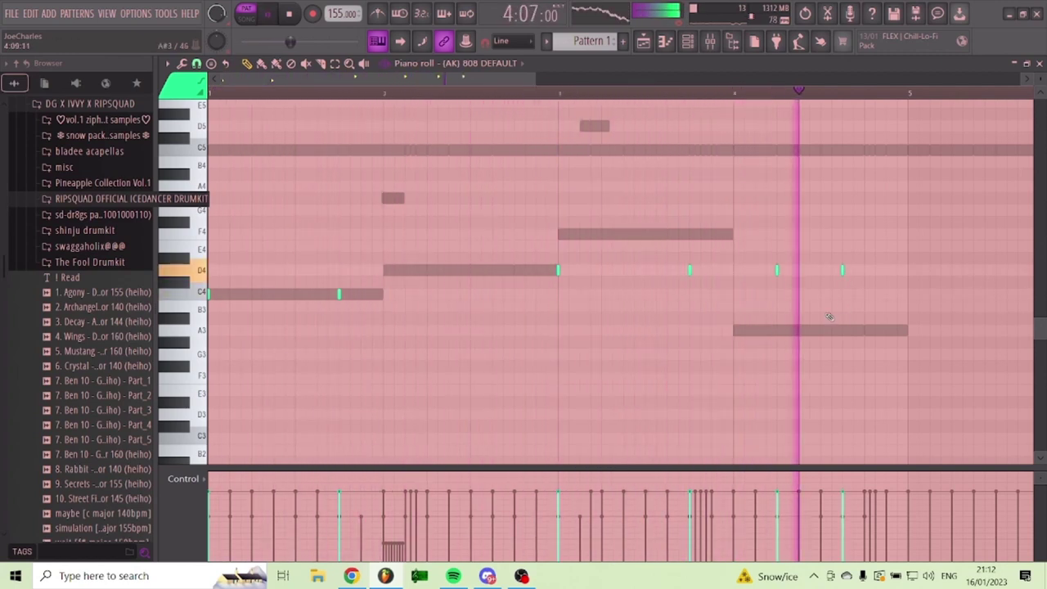
# - Raise the 808 line one octave with its last two notes on A5, and lengthen all notes into a legato line
pyautogui.scroll(5, 799, 307)
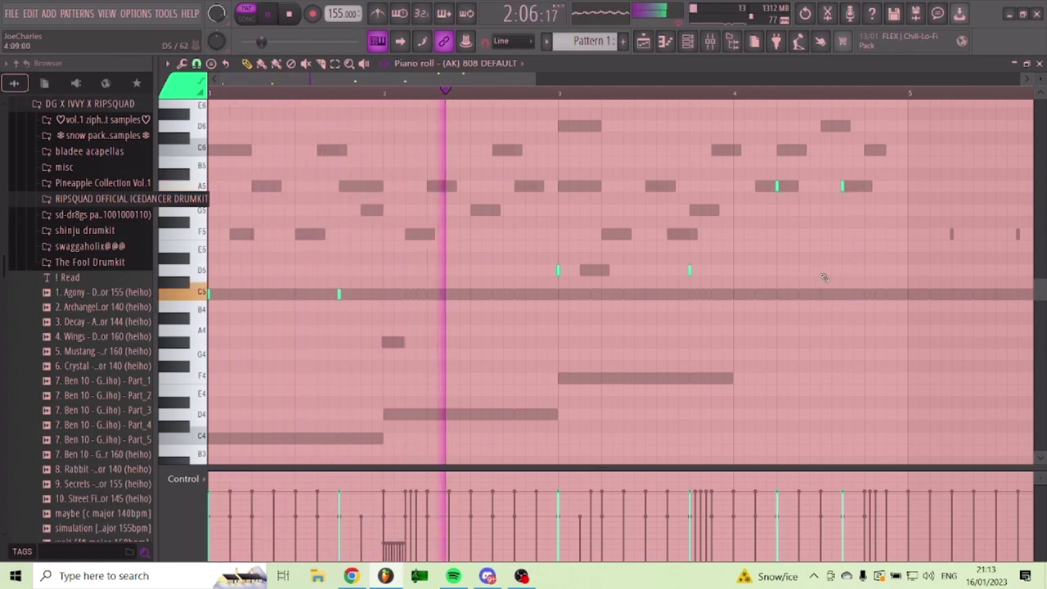
pyautogui.hotkey('ctrl', 'l')
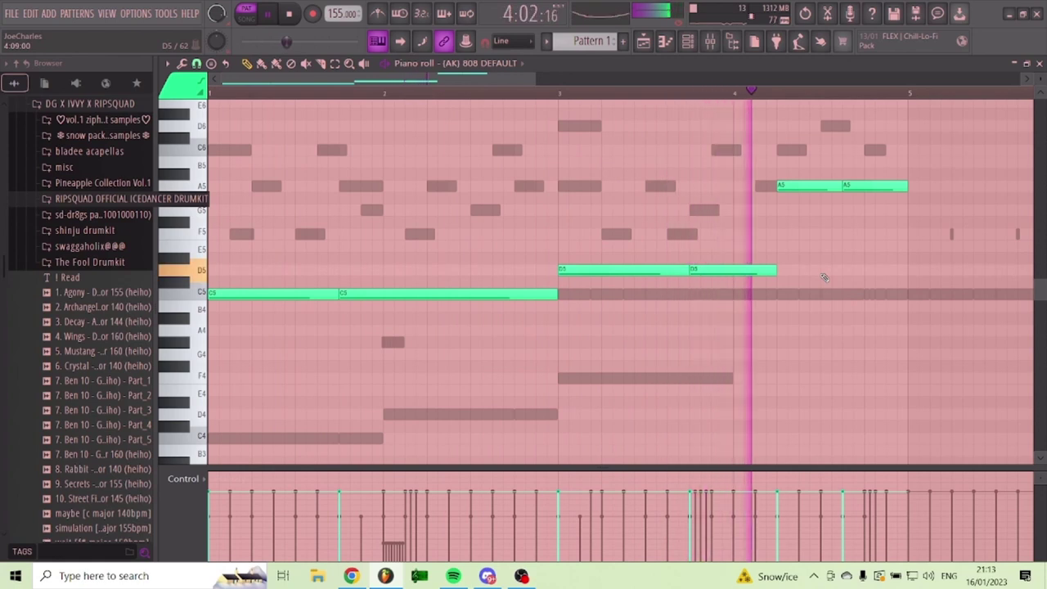
# - Duplicate the four-bar 808 line into bars 5 to 8
pyautogui.scroll(-2, 670, 242)
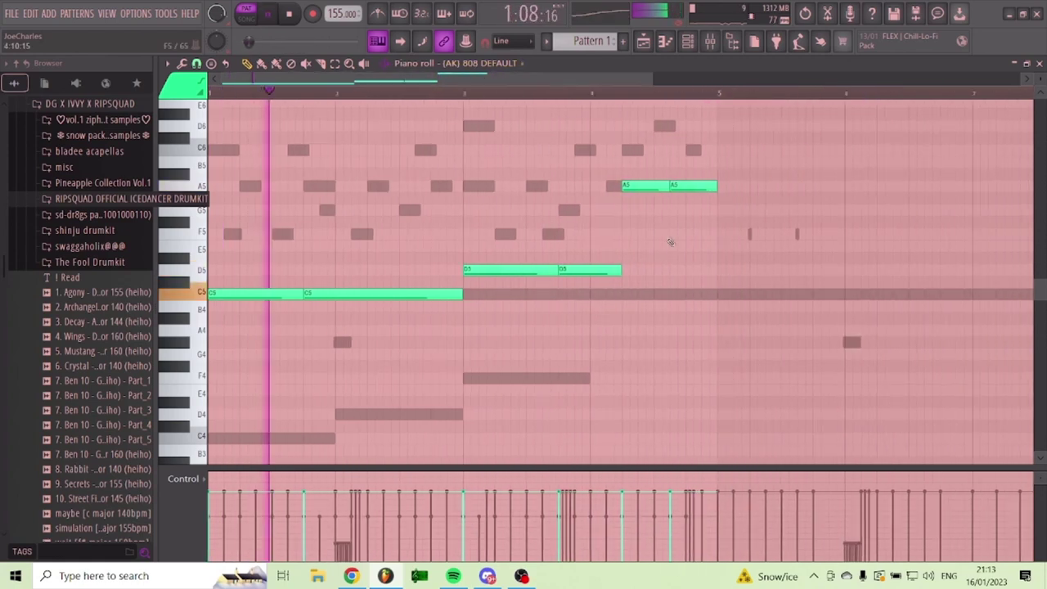
pyautogui.scroll(-1, 481, 82)
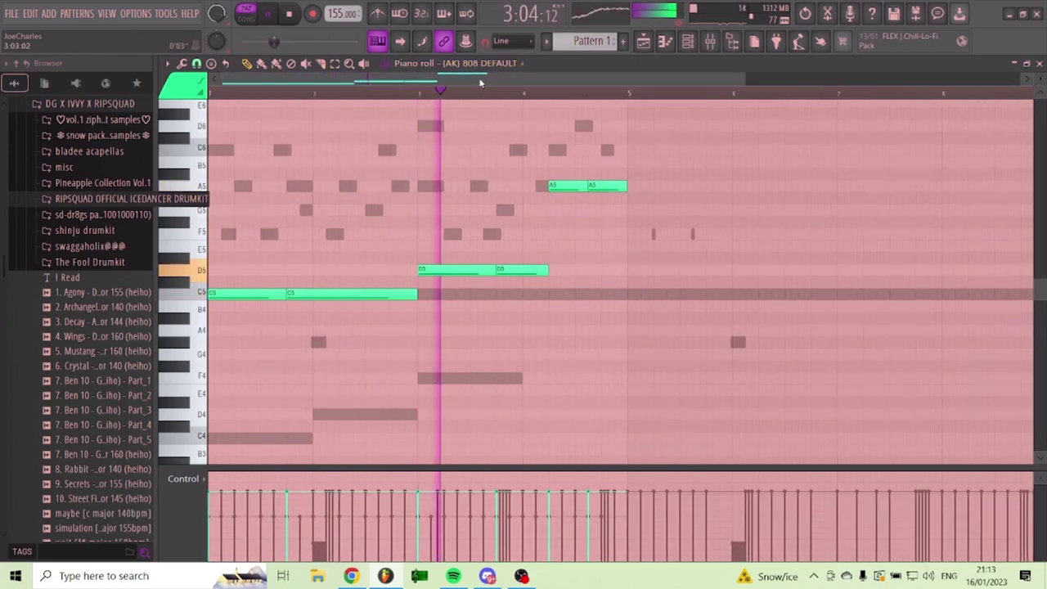
pyautogui.hotkey('ctrl', 'b')
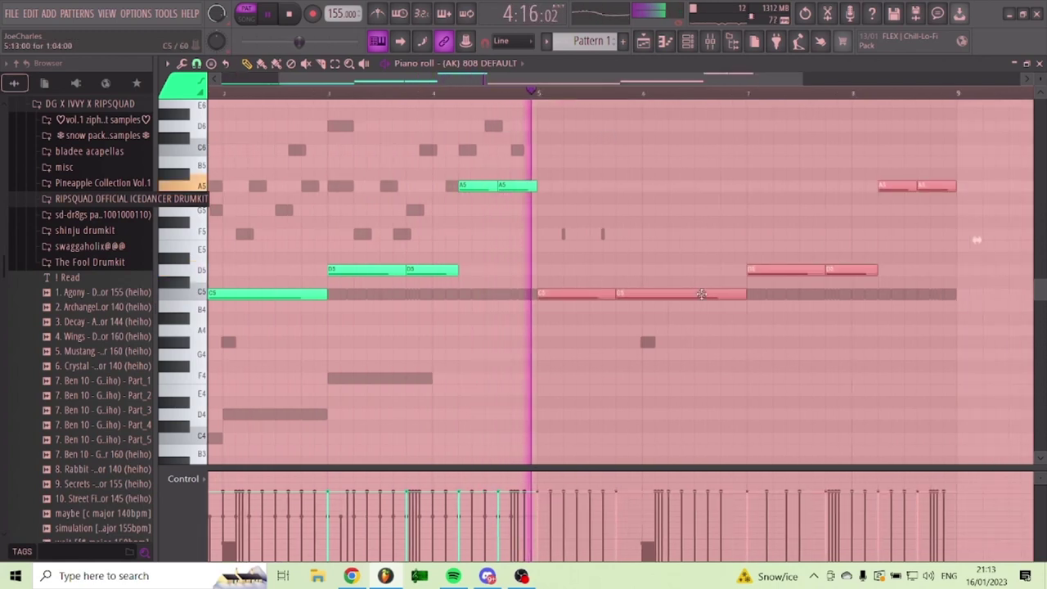
# - Rework the second 808 note of bar 5 into F5 notes at 5:13:00, 5:15:00 and 6:05:00 running to bar 7, and close the piano roll
pyautogui.keyDown('ctrl'); pyautogui.click(697, 368); pyautogui.keyUp('ctrl')
pyautogui.scroll(3, 646, 82)
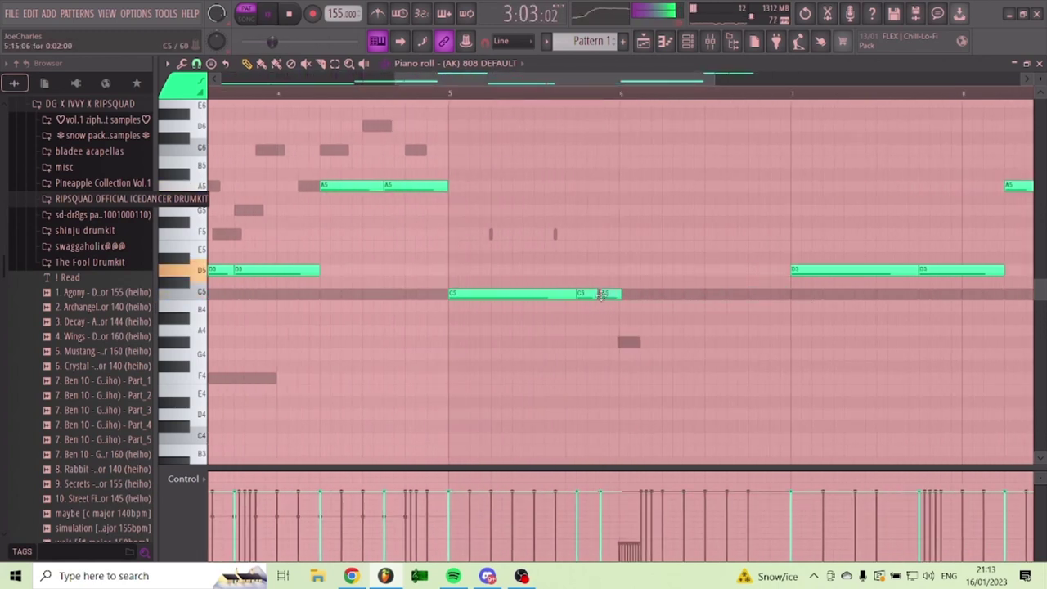
pyautogui.click(662, 296)
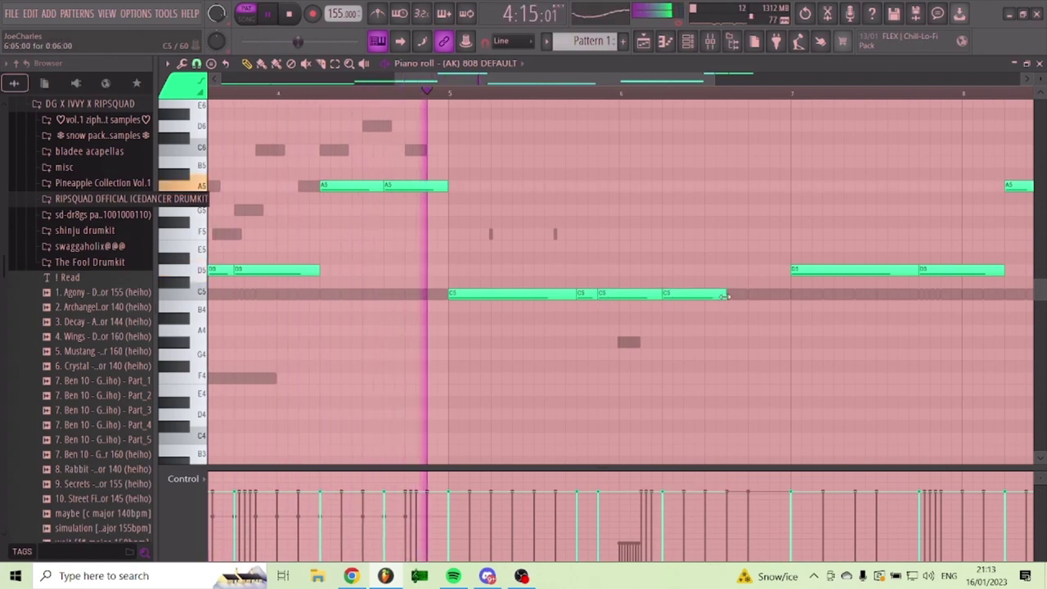
pyautogui.moveTo(726, 296); pyautogui.dragTo(789, 296)
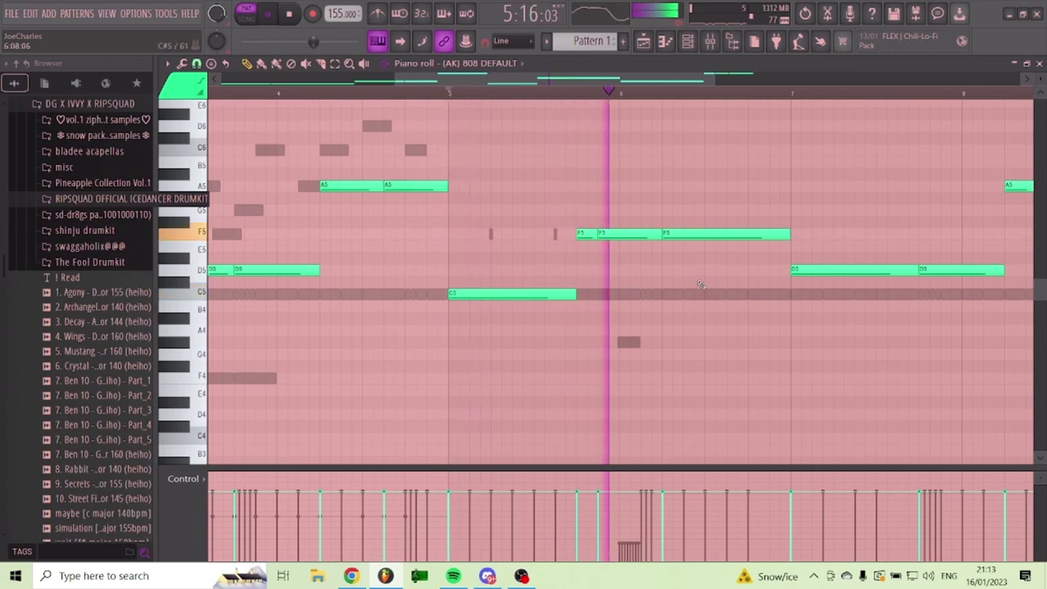
pyautogui.scroll(-3, 688, 211)
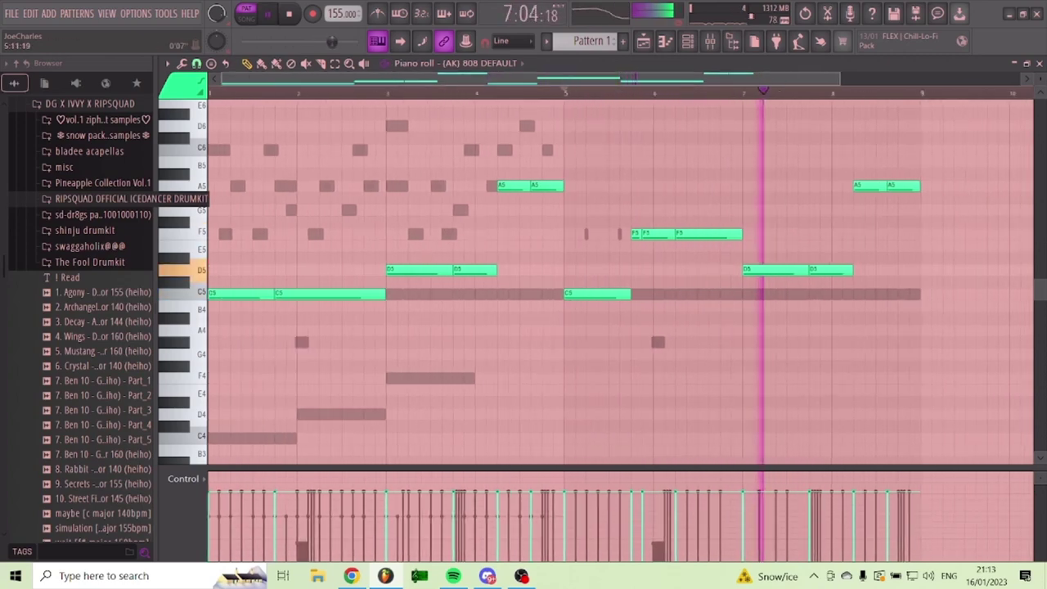
pyautogui.click(1038, 63)
# - Duplicate the first four bars of the plucks and synth channels' notes into bars 5 to 8
pyautogui.press('F7')
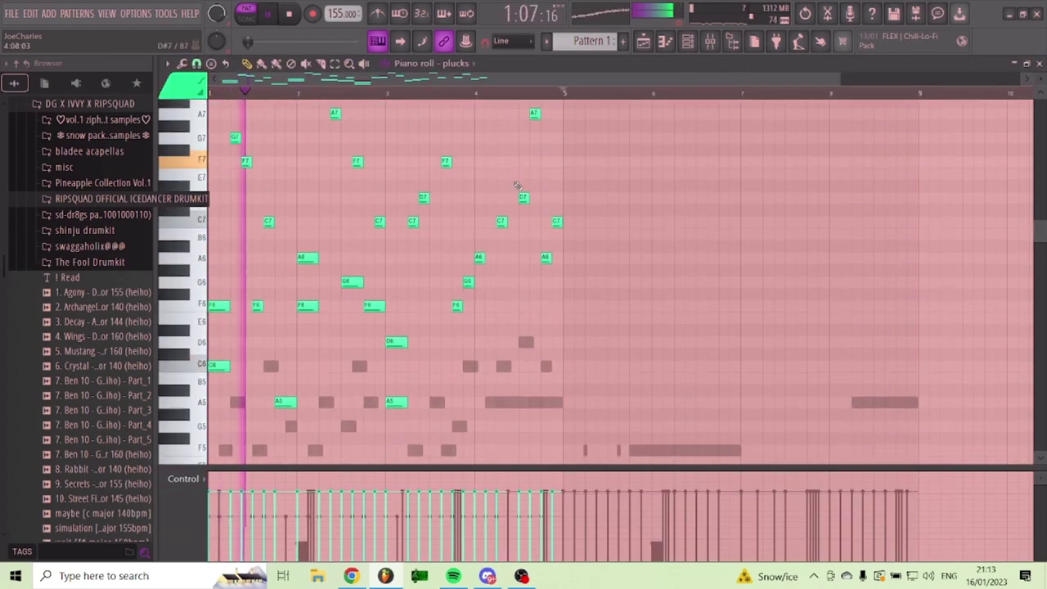
pyautogui.press('F6')
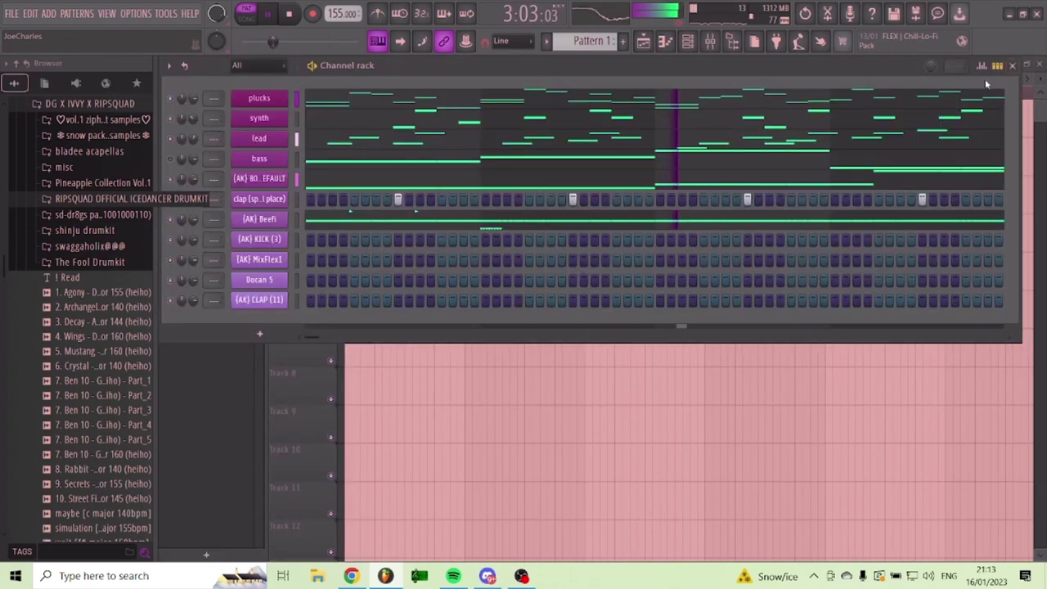
pyautogui.click(362, 129)
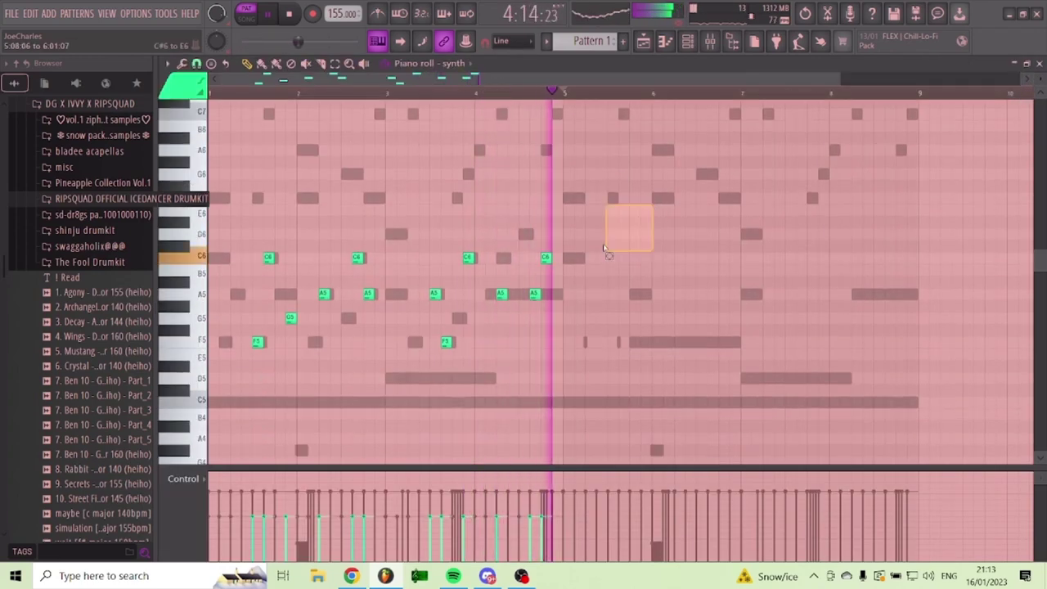
pyautogui.moveTo(387, 352); pyautogui.dragTo(612, 358)
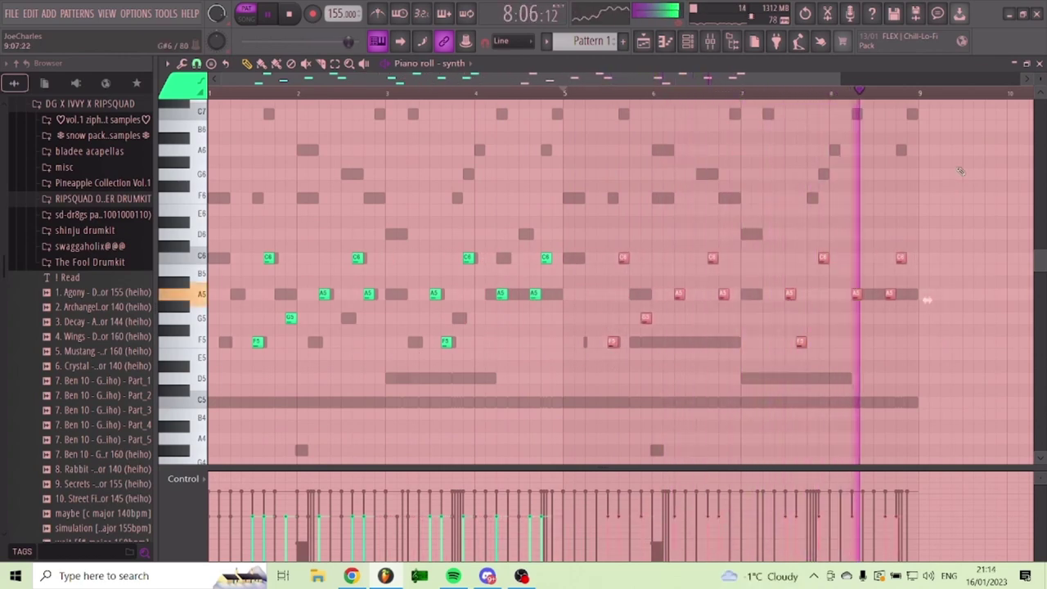
pyautogui.click(1039, 63)
# - Duplicate the lead channel's four bars of notes into bars 5 to 8 and close its piano roll
pyautogui.click(326, 142)
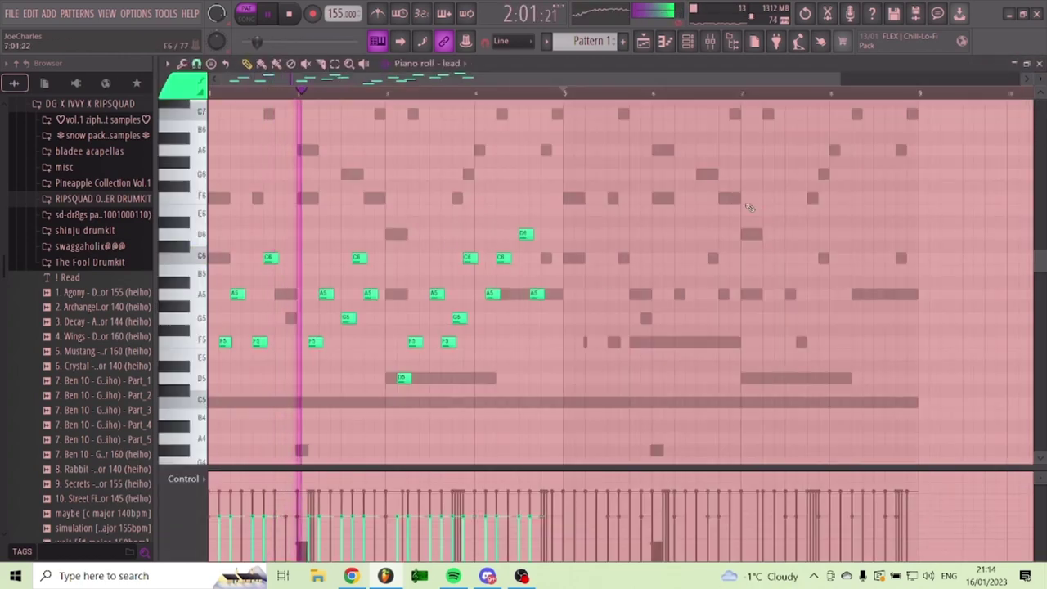
pyautogui.moveTo(739, 205); pyautogui.dragTo(218, 458)
pyautogui.moveTo(225, 341); pyautogui.dragTo(589, 352)
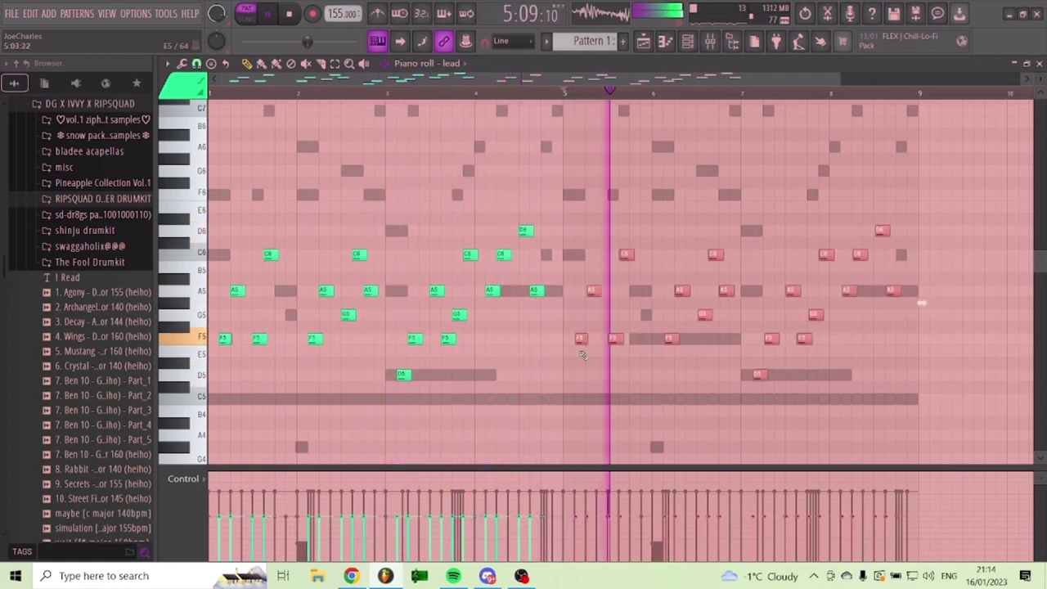
pyautogui.scroll(5, 573, 348)
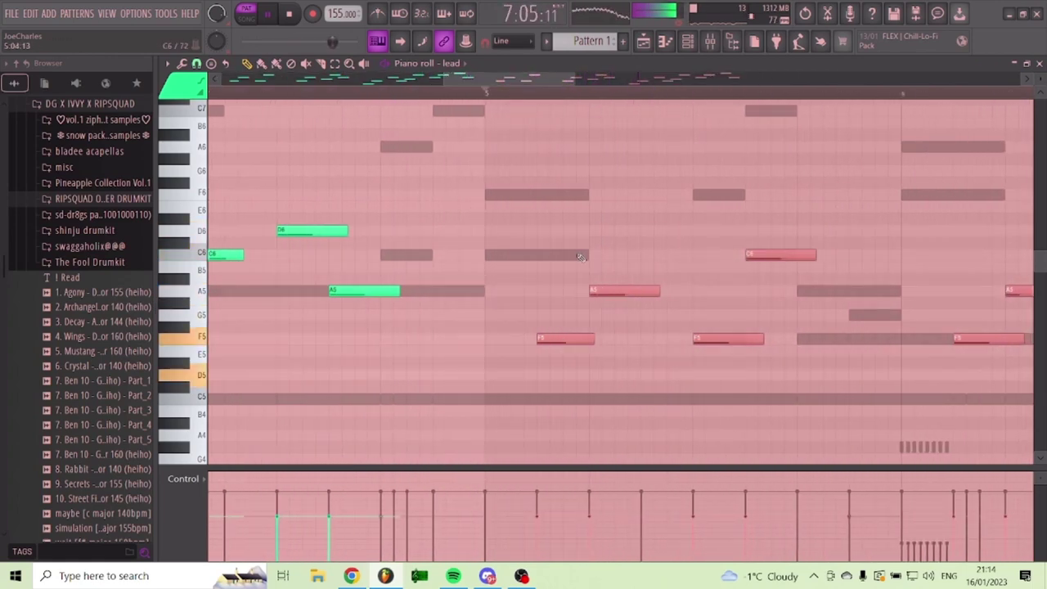
pyautogui.scroll(-5, 509, 82)
pyautogui.press('F7')
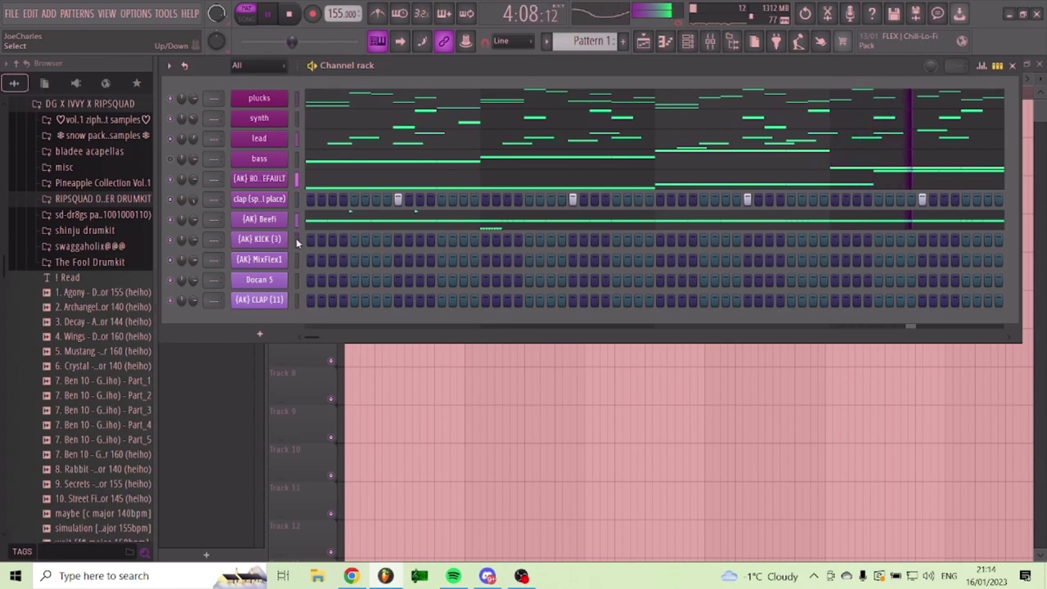
# - Paste the 808 notes into the (AK) KICK (3) channel and move all notes in bars 1 to 4 to C5
pyautogui.hotkey('ctrl', 'v')
pyautogui.click(327, 246)
pyautogui.moveTo(312, 358); pyautogui.dragTo(325, 398)
pyautogui.press('space')
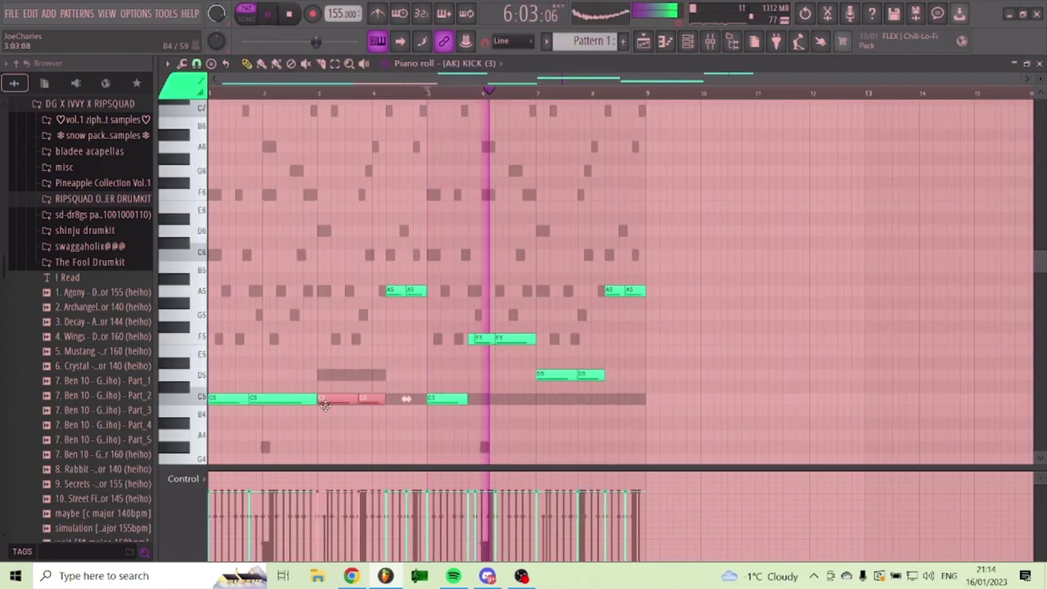
pyautogui.scroll(4, 409, 87)
pyautogui.click(725, 293)
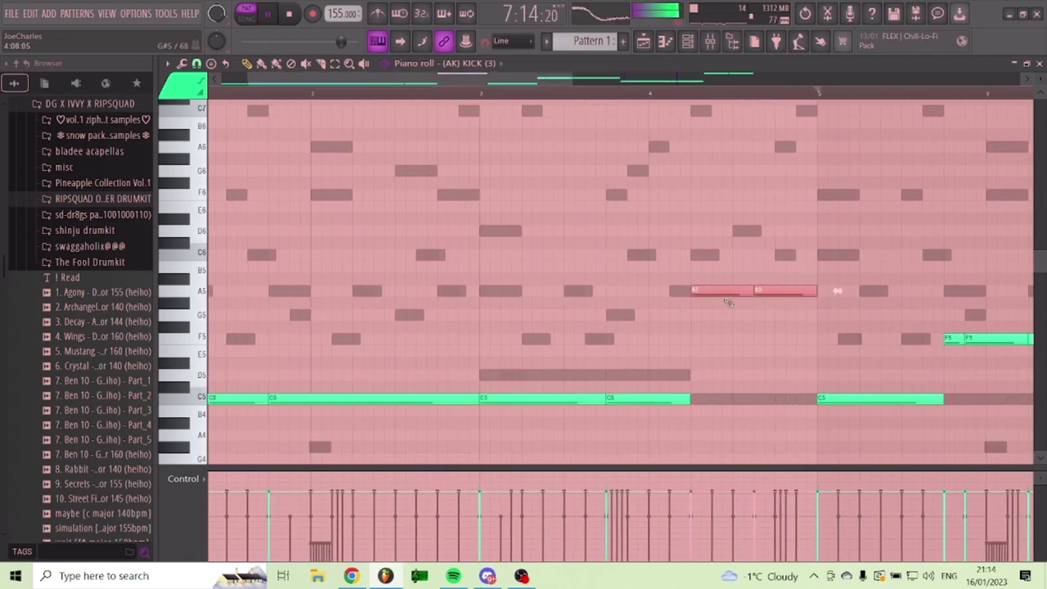
pyautogui.moveTo(736, 293); pyautogui.dragTo(736, 398)
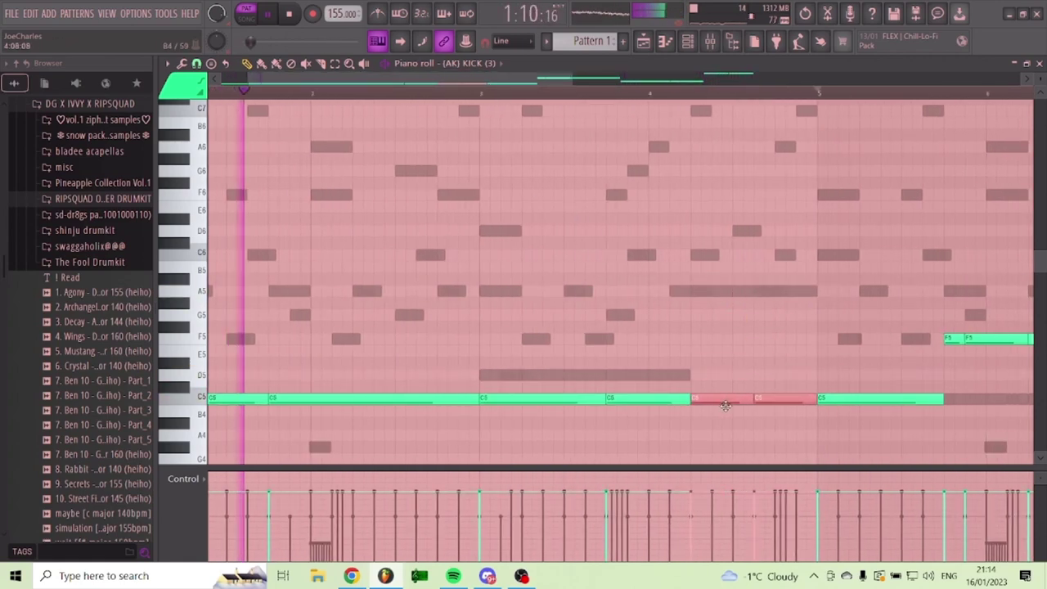
# - Move the kick's F5, D5 and A5 notes in bars 5 to 8 down to C5
pyautogui.moveTo(960, 338); pyautogui.dragTo(955, 399)
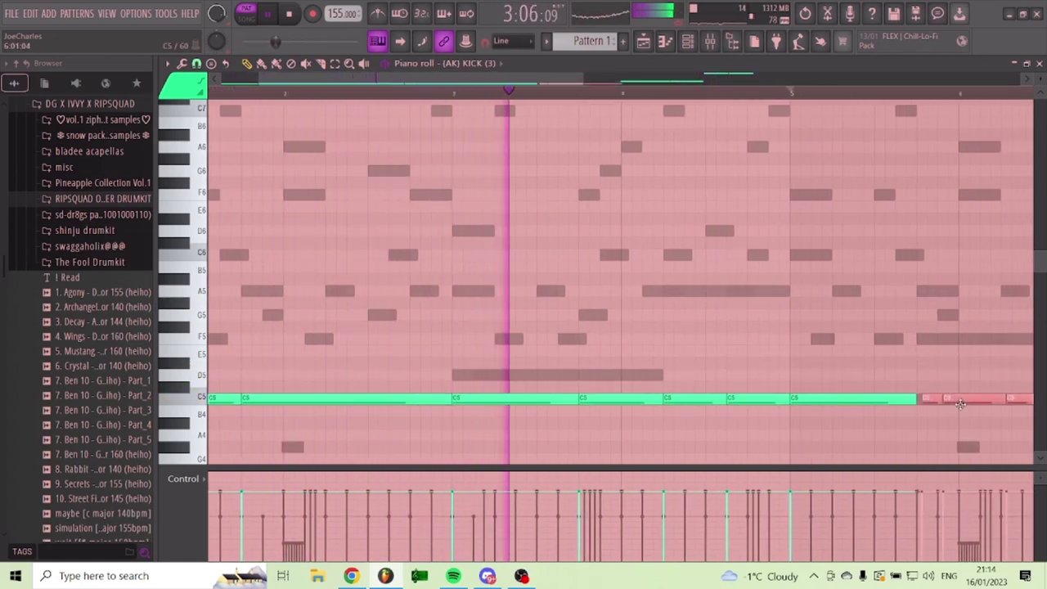
pyautogui.moveTo(574, 81); pyautogui.dragTo(758, 80)
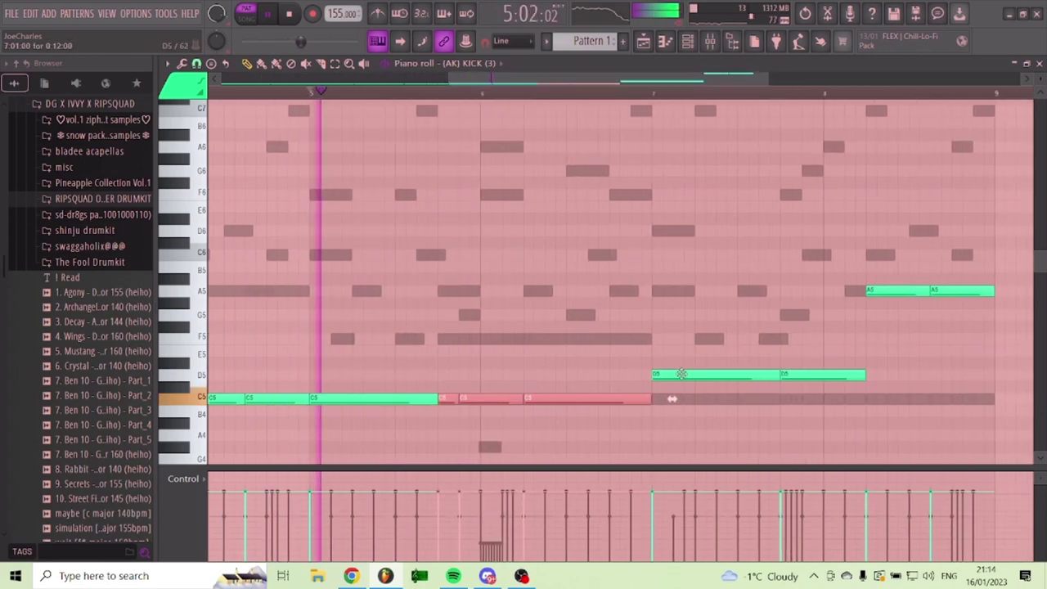
pyautogui.moveTo(738, 375); pyautogui.dragTo(738, 398)
pyautogui.click(925, 292)
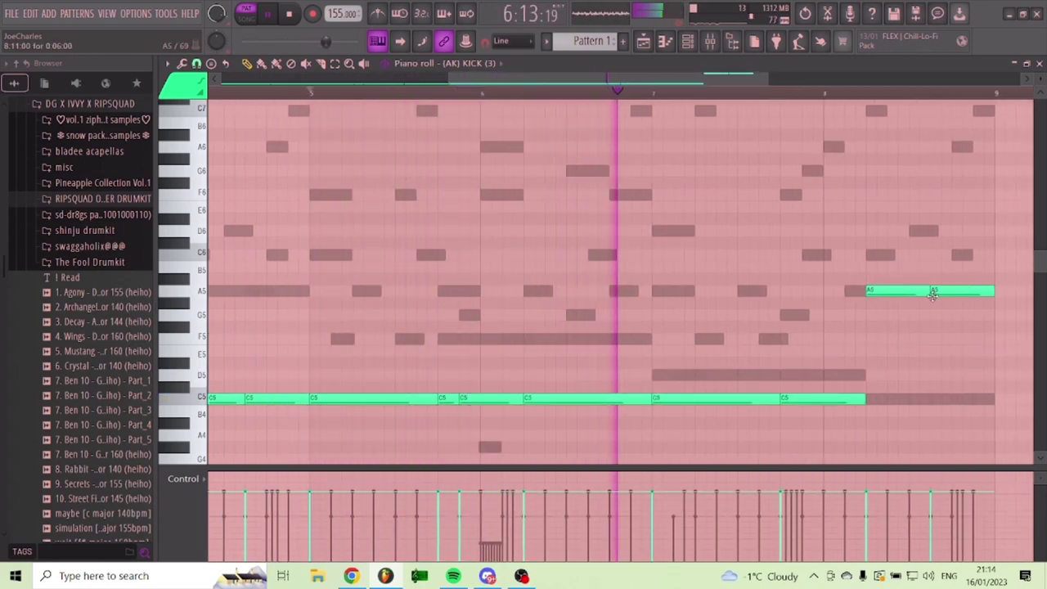
pyautogui.moveTo(924, 292); pyautogui.dragTo(924, 398)
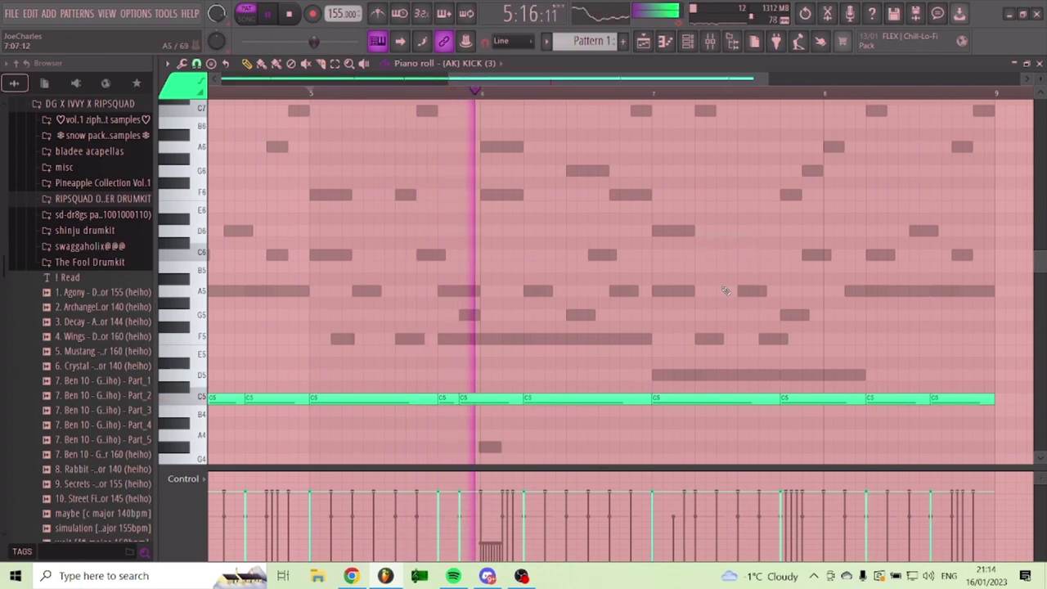
# - Play the pattern from bar 1 to hear the kick part with the other channels
pyautogui.moveTo(564, 80)
pyautogui.mouseDown()
pyautogui.moveTo(417, 86)
pyautogui.moveTo(442, 94)
pyautogui.mouseUp()
pyautogui.moveTo(895, 481)
pyautogui.mouseDown()
pyautogui.moveTo(854, 447)
pyautogui.moveTo(457, 370)
pyautogui.moveTo(122, 336)
pyautogui.mouseUp()
pyautogui.click(449, 314)
pyautogui.rightClick(451, 314)
pyautogui.press('space')
pyautogui.press('space')
pyautogui.press('space')
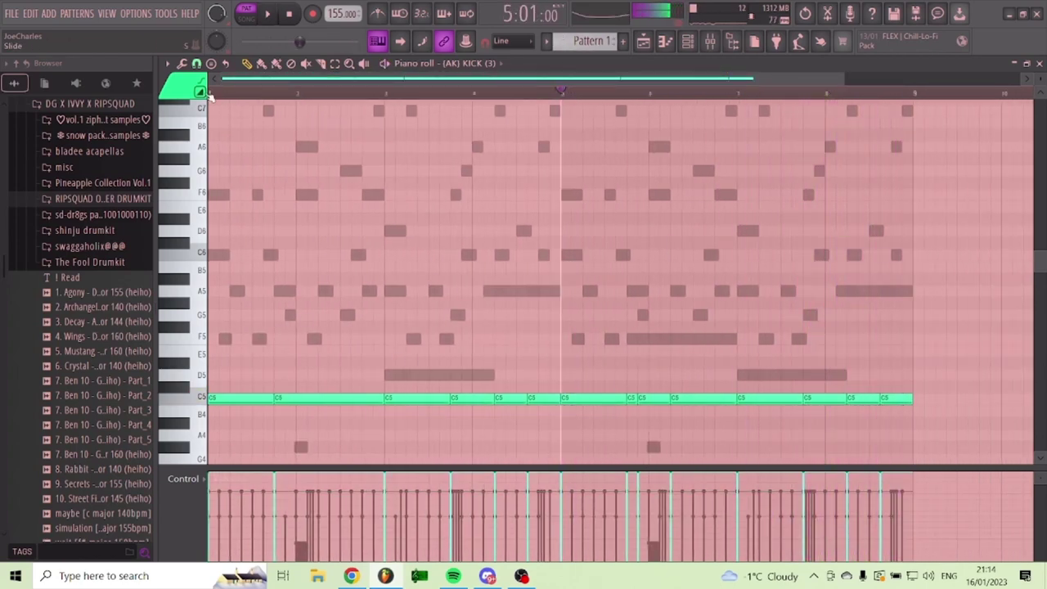
pyautogui.click(210, 92)
pyautogui.press('space')
# - Delete the kick notes at 4:05:00, 4:11:00, 5:13:00, 5:15:00, 6:05:00, 8:05:00 and 8:11:00, and close the piano roll
pyautogui.scroll(2, 378, 88)
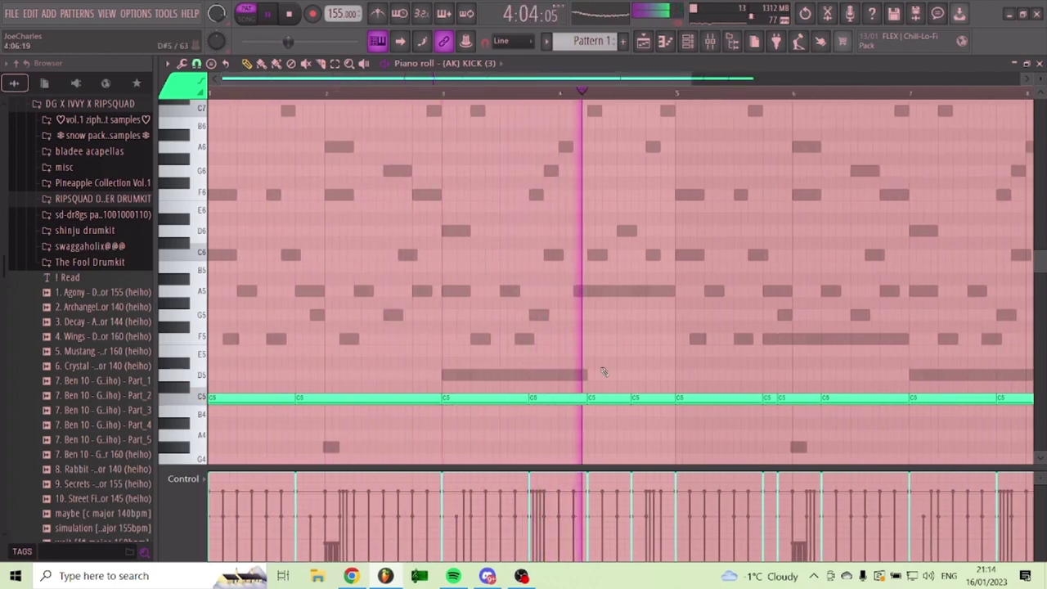
pyautogui.rightClick(612, 399)
pyautogui.rightClick(637, 402)
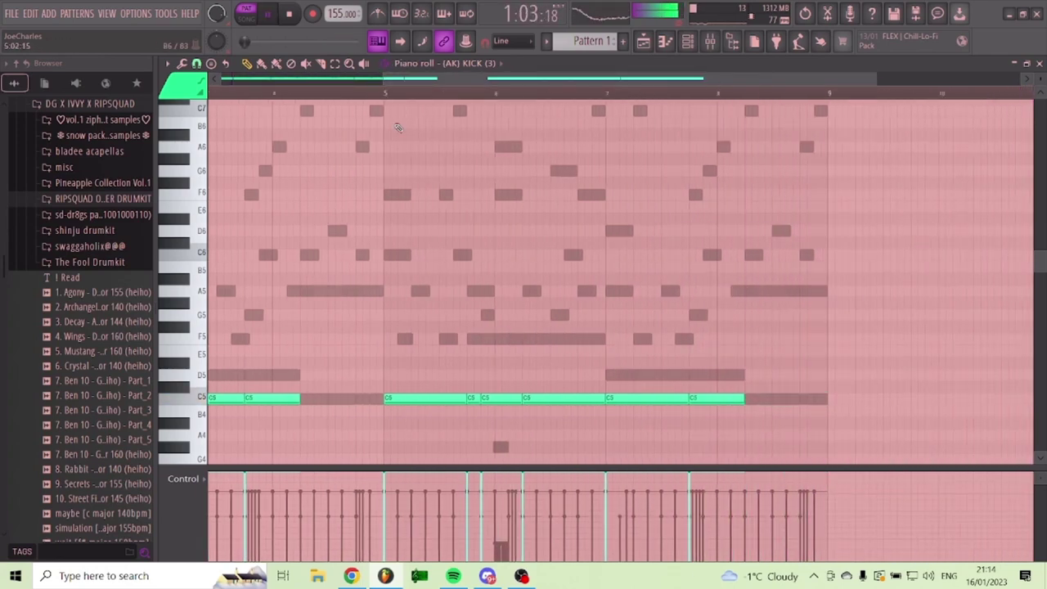
pyautogui.rightClick(474, 400)
pyautogui.rightClick(495, 400)
pyautogui.rightClick(530, 401)
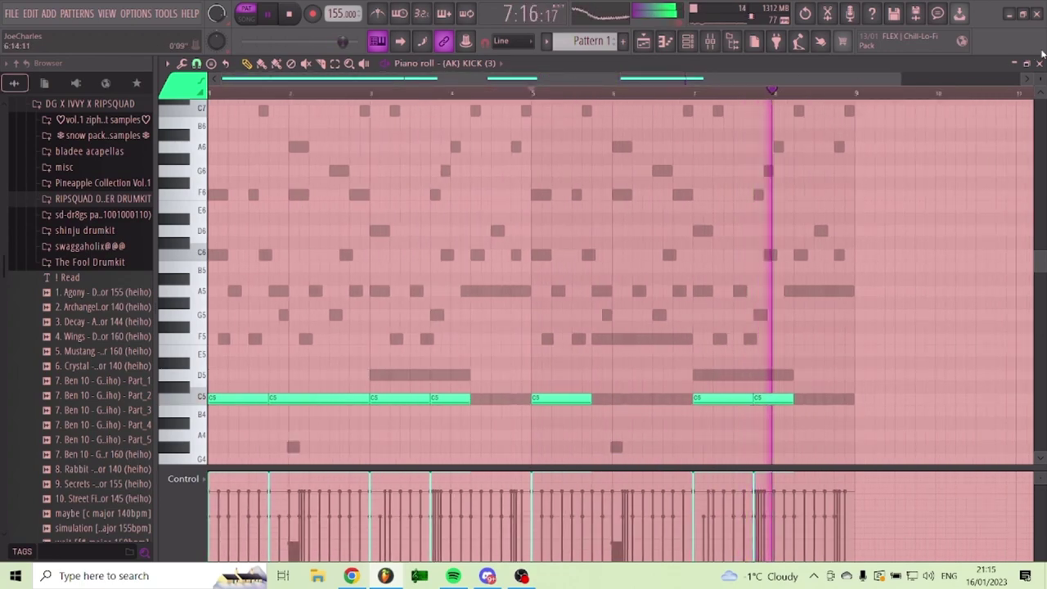
pyautogui.click(1039, 64)
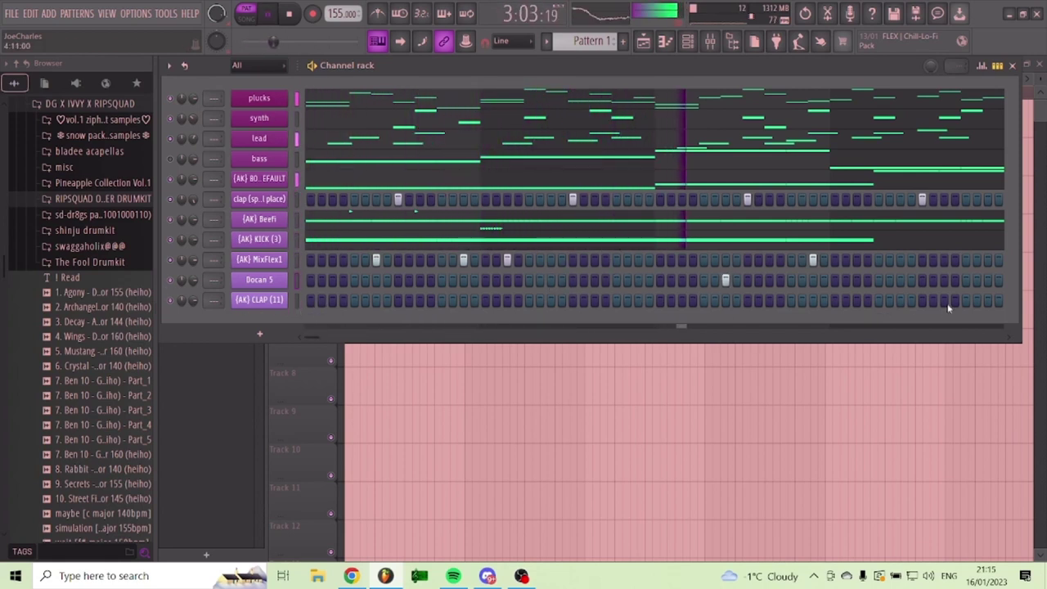
# - Delete the (AK) CLAP (11) channel from the channel rack
pyautogui.rightClick(278, 300)
pyautogui.click(304, 444)
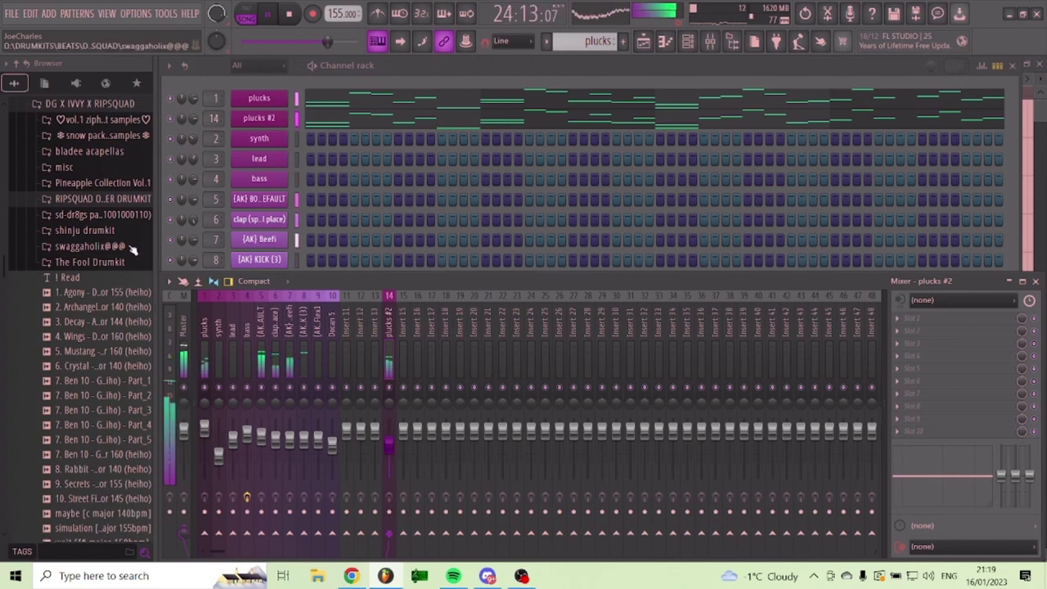
# - Load the "master for beats" preset from the HUNTER MIXING PRESETS folder onto the Master mixer track
pyautogui.click(80, 105)
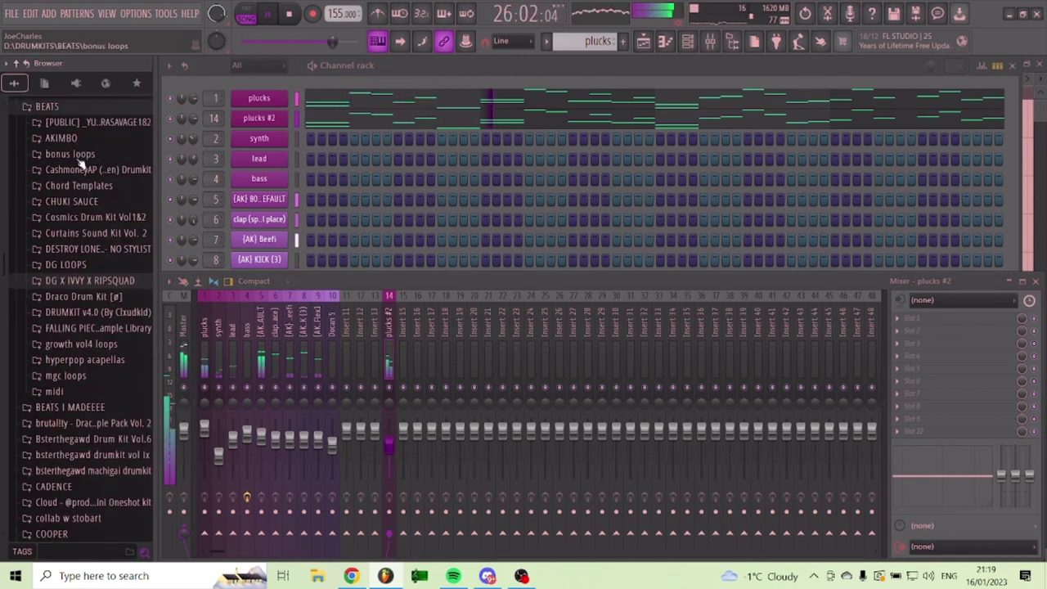
pyautogui.scroll(-15, 90, 295)
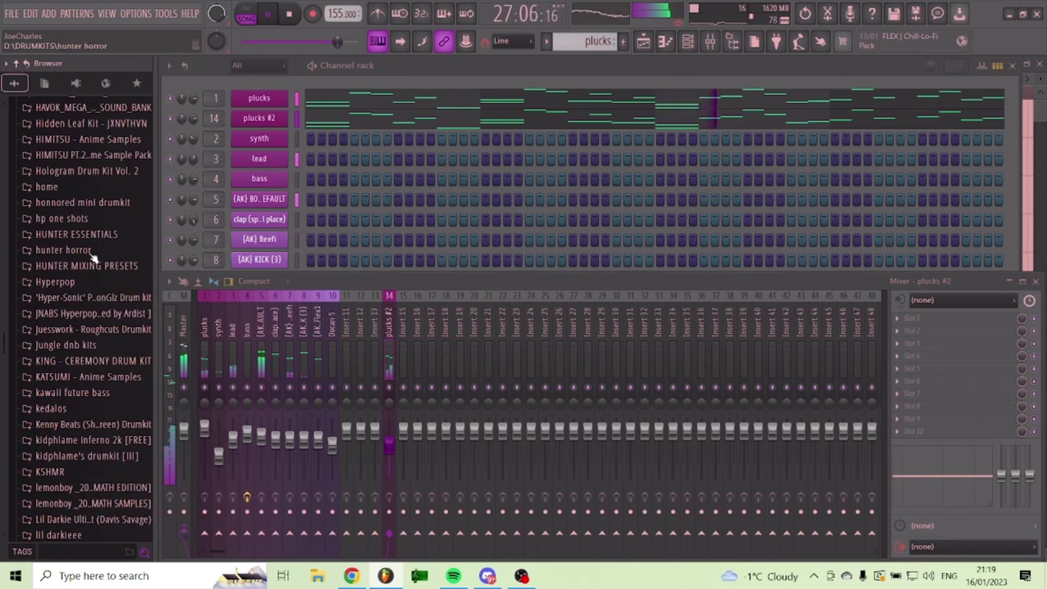
pyautogui.click(87, 265)
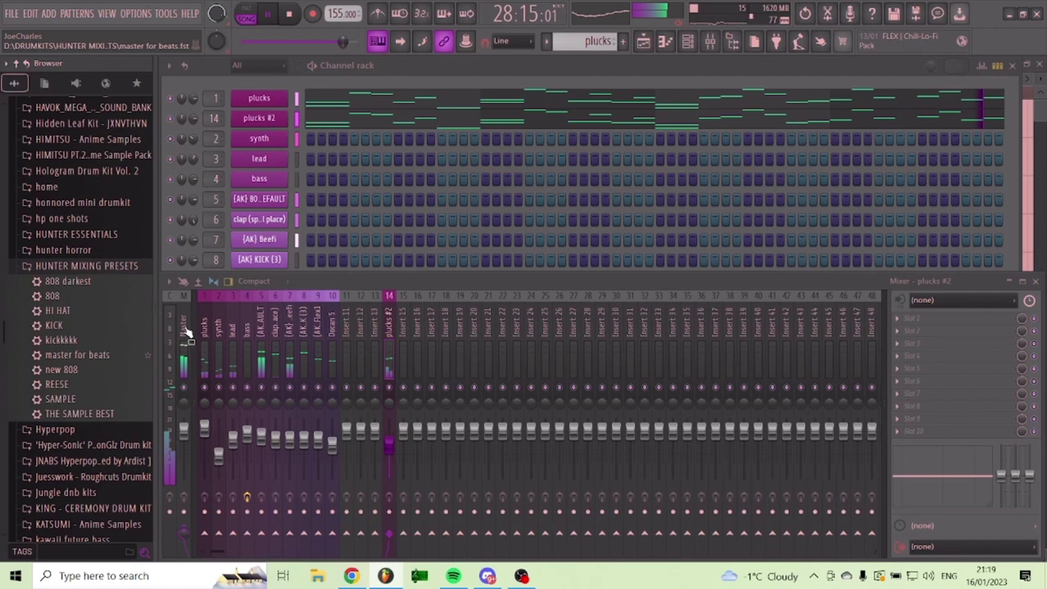
pyautogui.moveTo(160, 342); pyautogui.dragTo(168, 330)
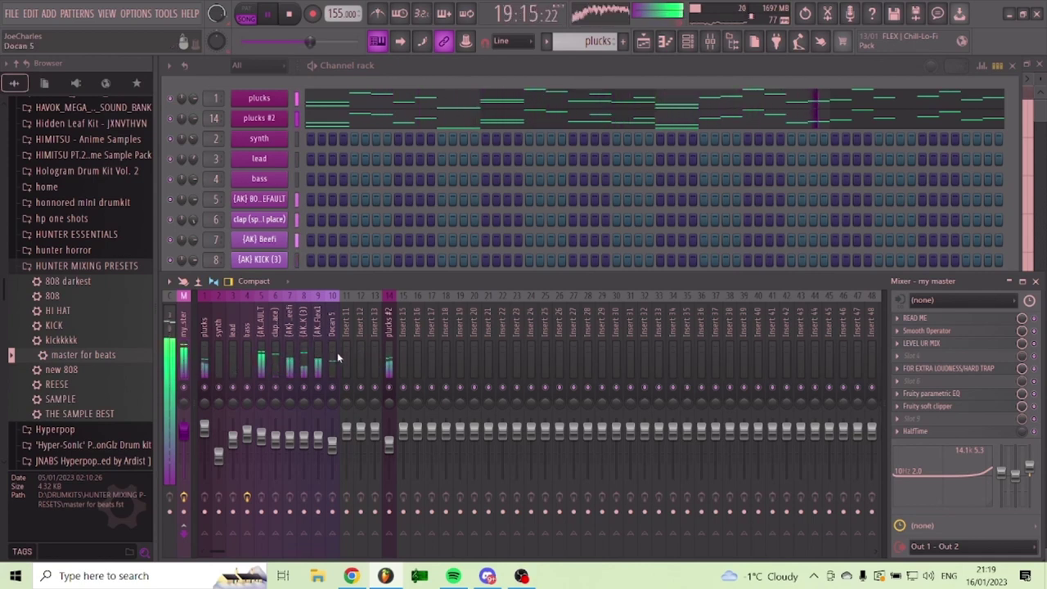
# - Lower the plucks #2 mixer level slightly and raise the lead and Beefi levels, with Beefi at 87%
pyautogui.click(392, 459)
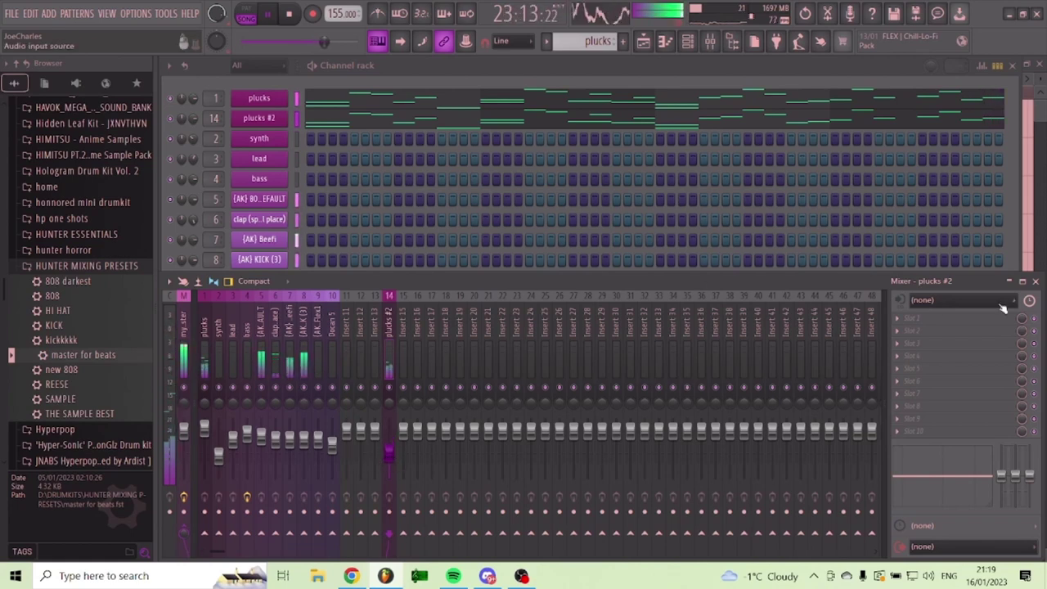
pyautogui.click(1035, 281)
pyautogui.click(696, 48)
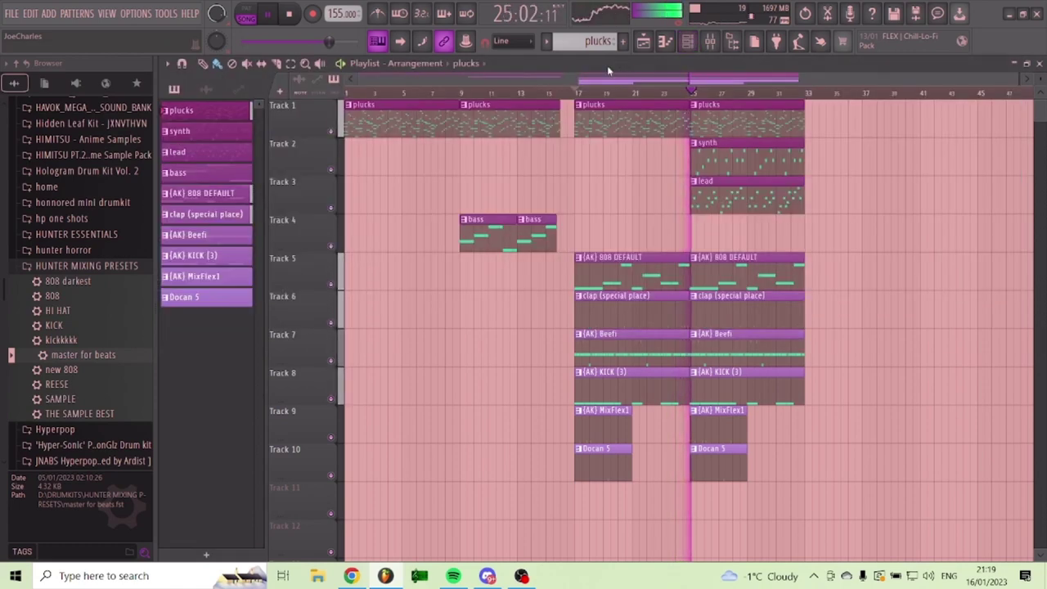
pyautogui.click(710, 42)
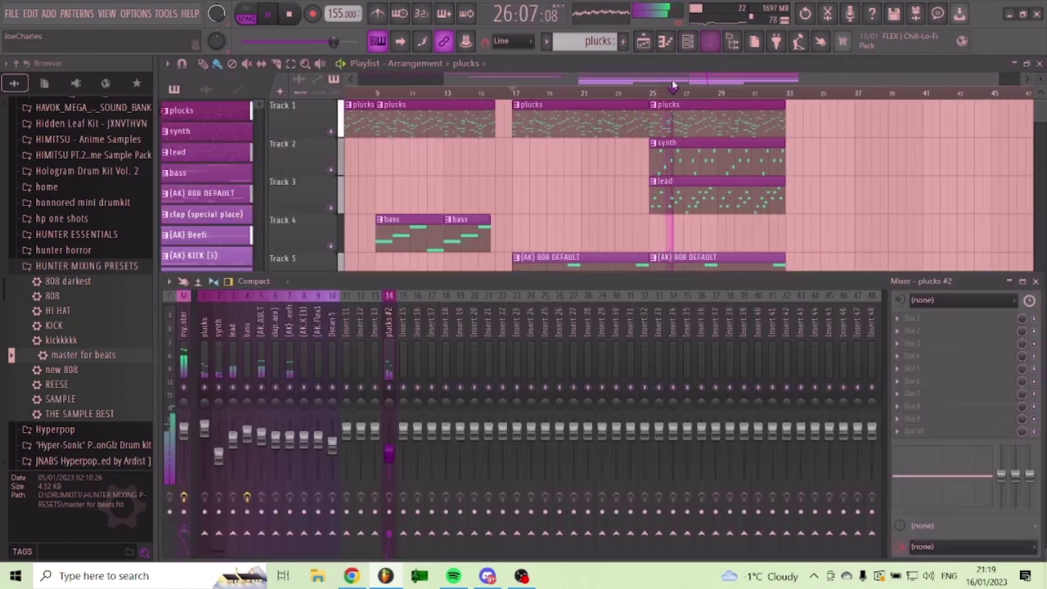
pyautogui.scroll(2, 232, 448)
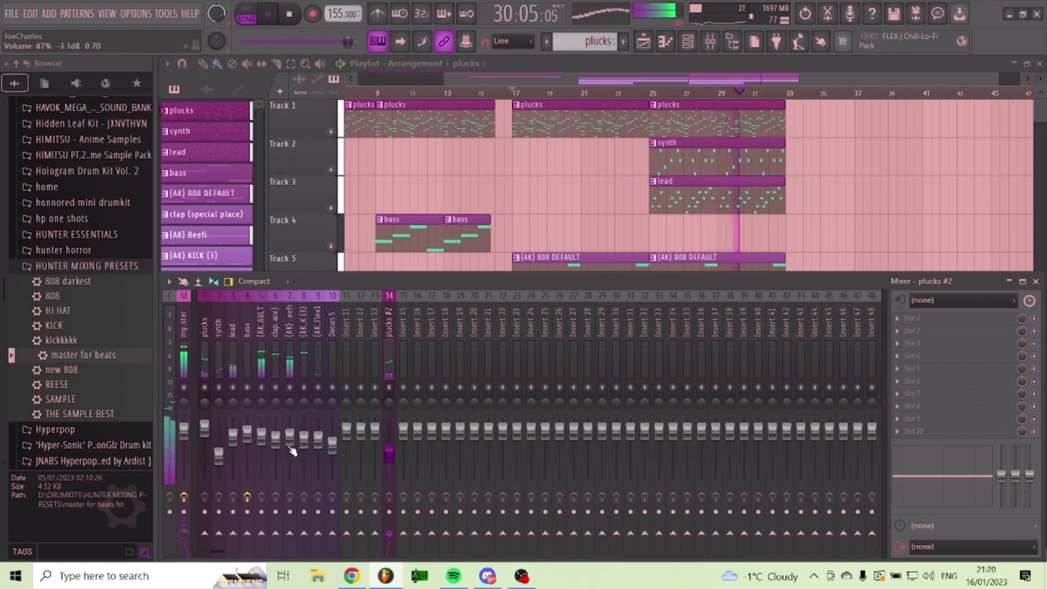
pyautogui.click(1035, 281)
# - Duplicate the playlist clips of the section starting at bar 25 on all tracks so the copy begins at bar 33
pyautogui.scroll(-1, 752, 88)
pyautogui.moveTo(756, 115); pyautogui.dragTo(612, 497)
pyautogui.hotkey('ctrl', 'b')
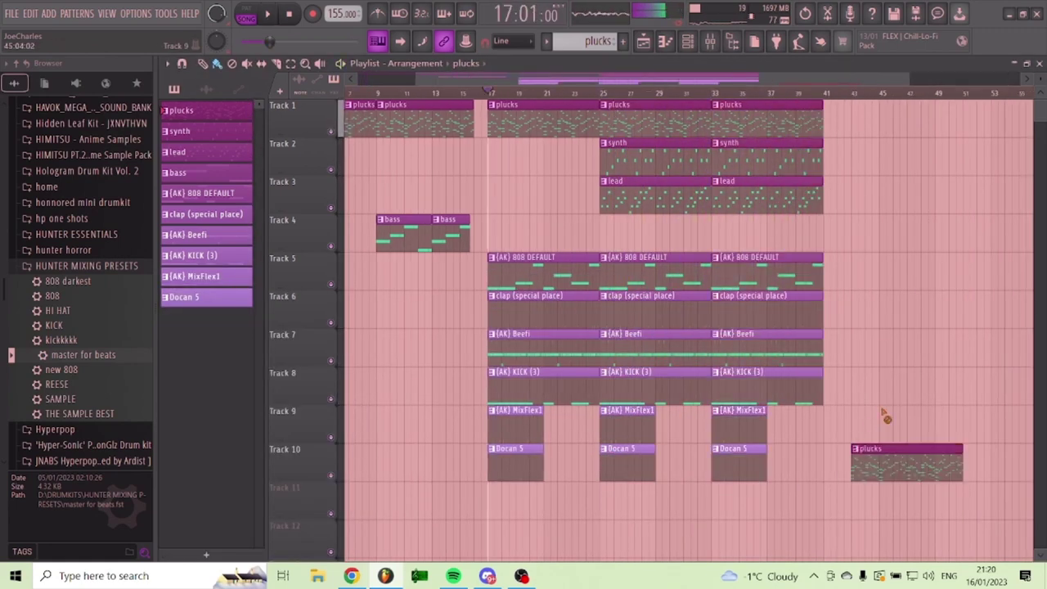
# - Play from bar 33 and trim the clap and Beefi clips of that section so both start at bar 37
pyautogui.scroll(4, 692, 83)
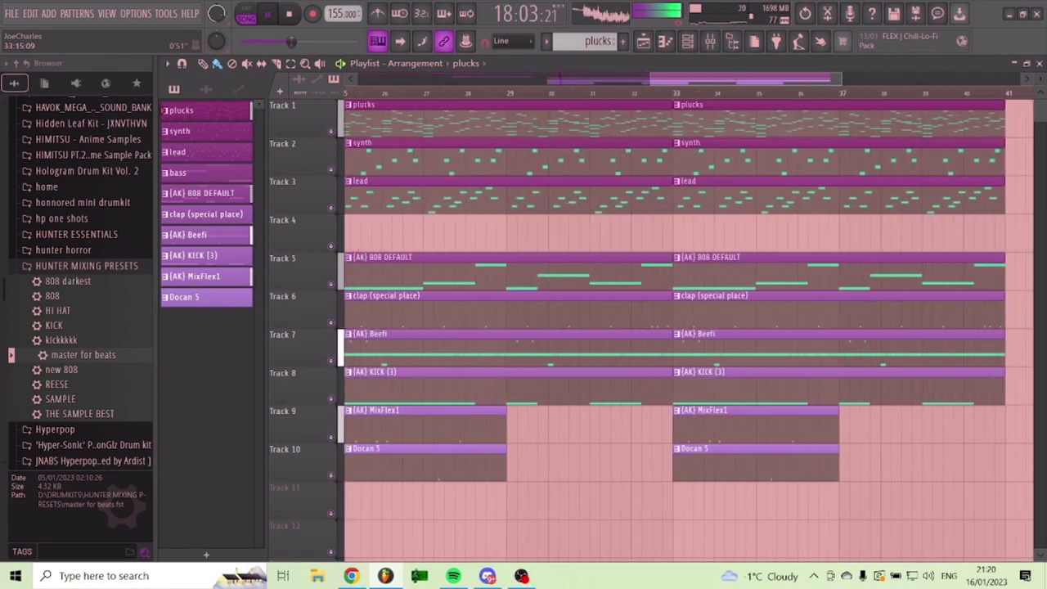
pyautogui.click(631, 94)
pyautogui.press('space')
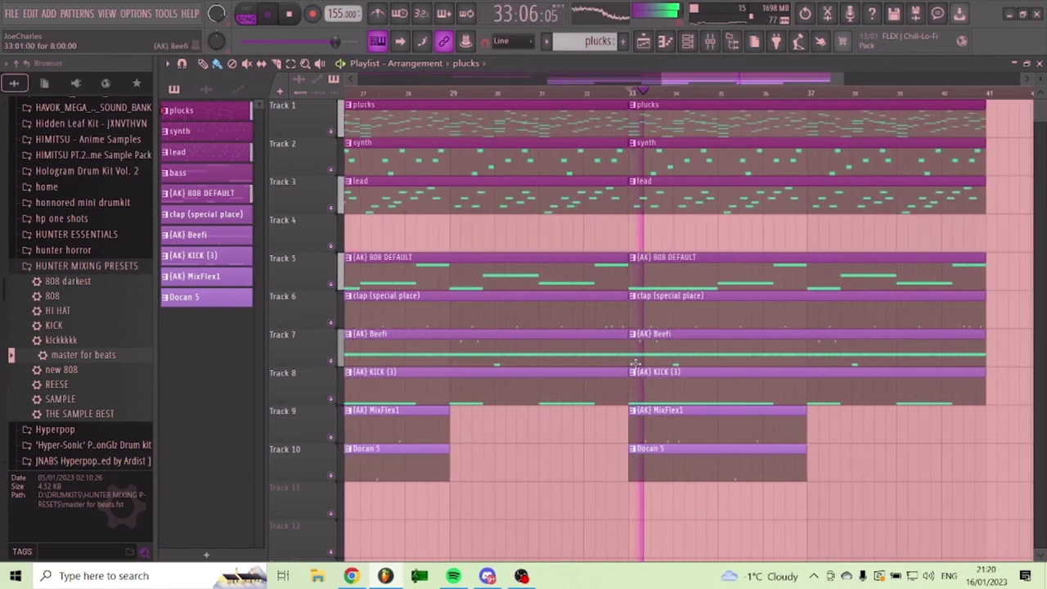
pyautogui.press('space')
pyautogui.moveTo(630, 359); pyautogui.dragTo(763, 385)
pyautogui.press('space')
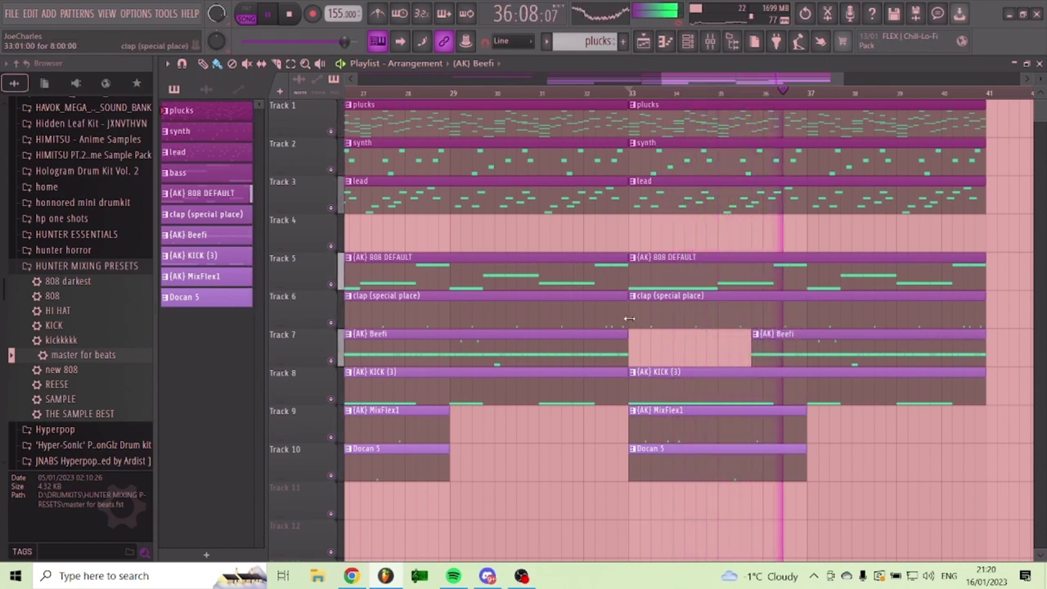
pyautogui.moveTo(630, 325); pyautogui.dragTo(806, 327)
pyautogui.moveTo(753, 358); pyautogui.dragTo(805, 373)
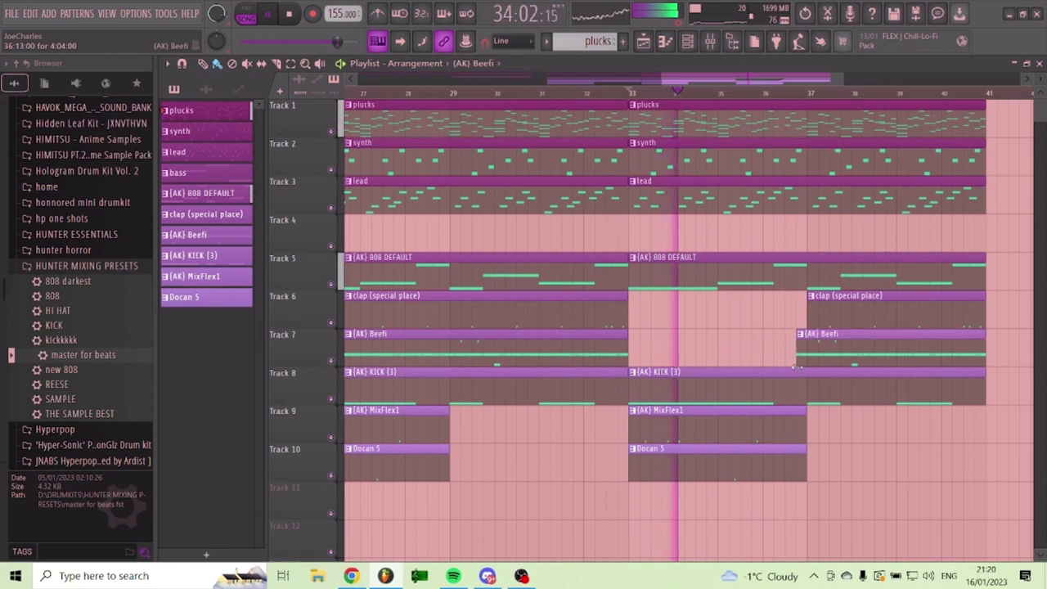
# - Delete the MixFlex1 and Docan 5 clips at bar 33 and trim the kick clip there to start at bar 37
pyautogui.click(869, 460)
pyautogui.rightClick(891, 452)
pyautogui.rightClick(738, 433)
pyautogui.rightClick(740, 455)
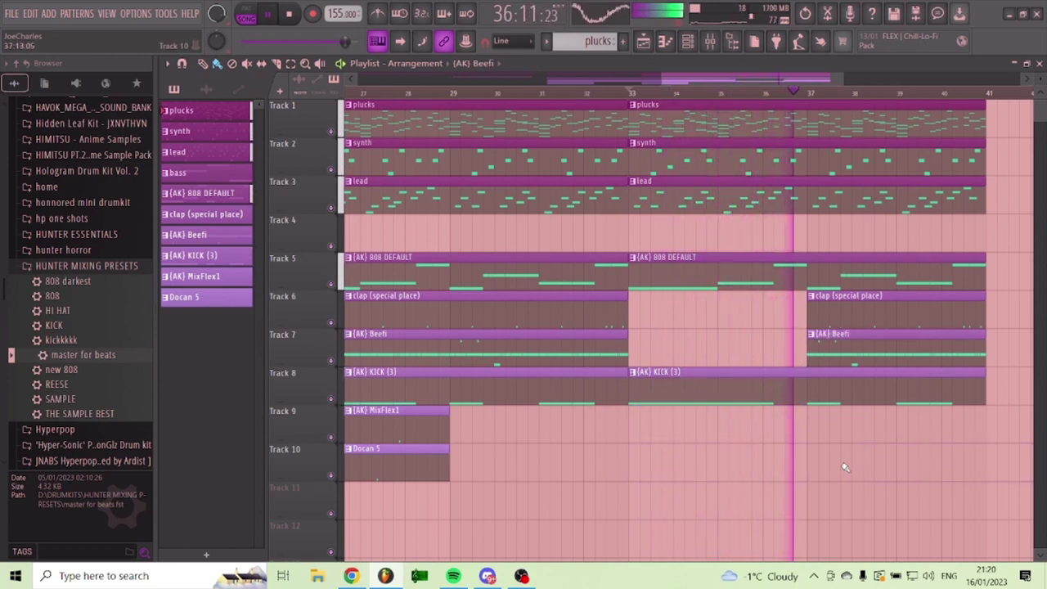
pyautogui.moveTo(631, 397); pyautogui.dragTo(806, 410)
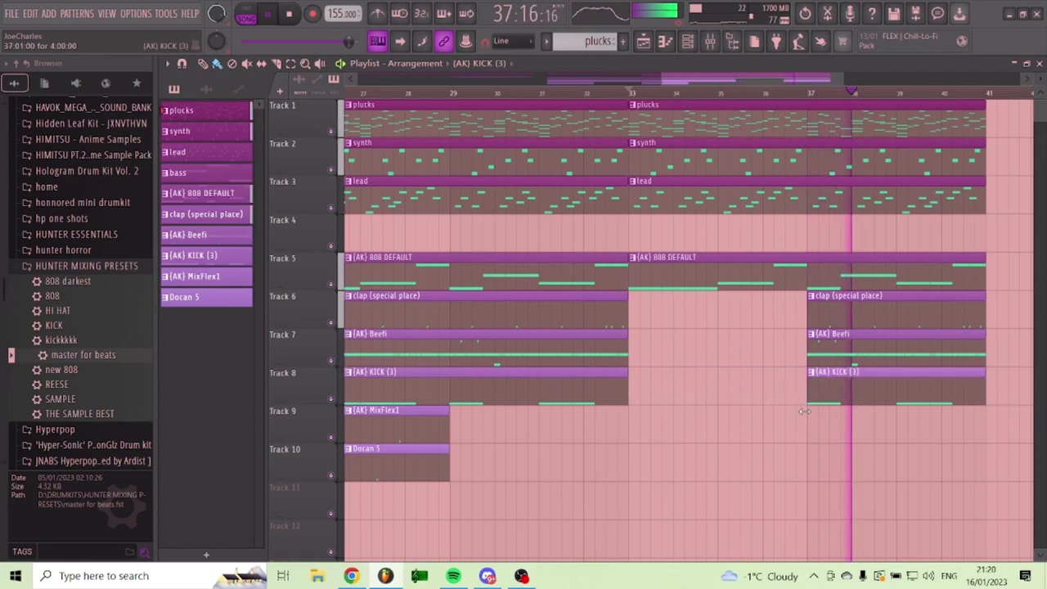
pyautogui.click(753, 459)
pyautogui.rightClick(753, 459)
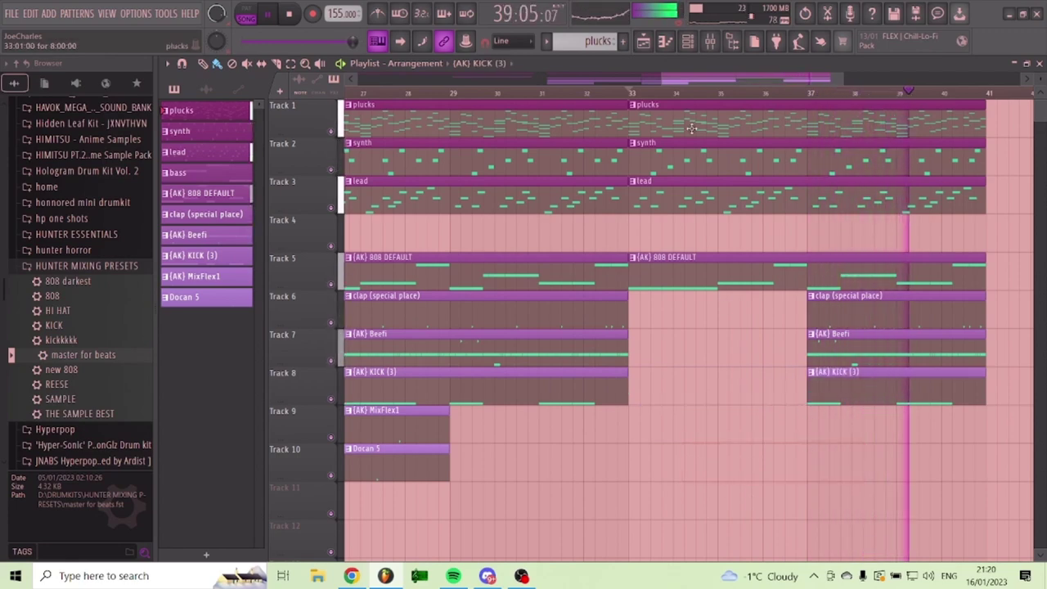
# - Duplicate the whole arrangement from bar 1 through bar 40 so the copy starts at bar 41, and clear the selection
pyautogui.scroll(-3, 705, 85)
pyautogui.scroll(-5, 822, 92)
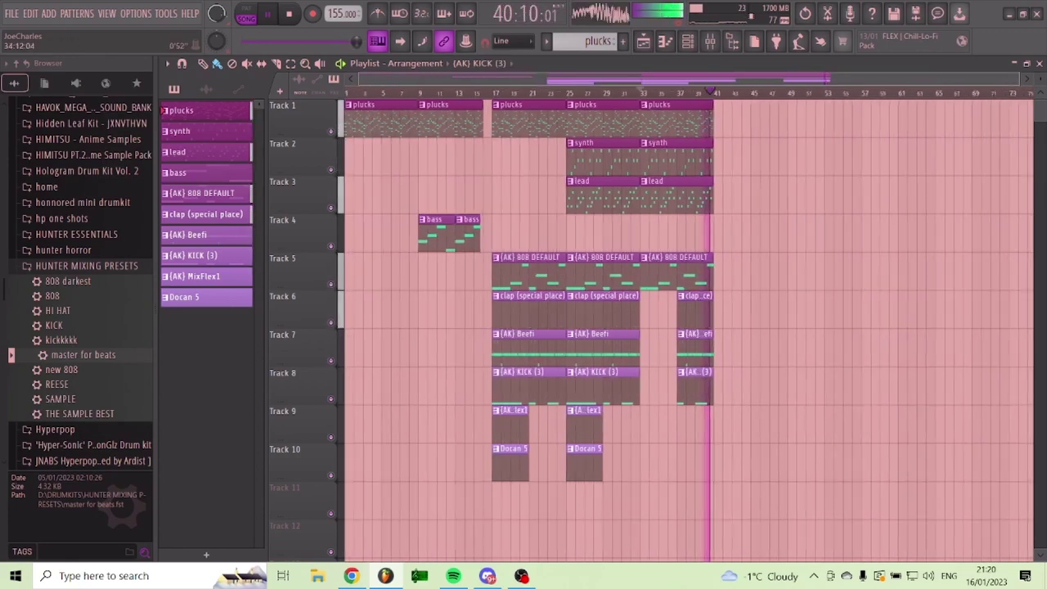
pyautogui.moveTo(839, 110); pyautogui.dragTo(417, 544)
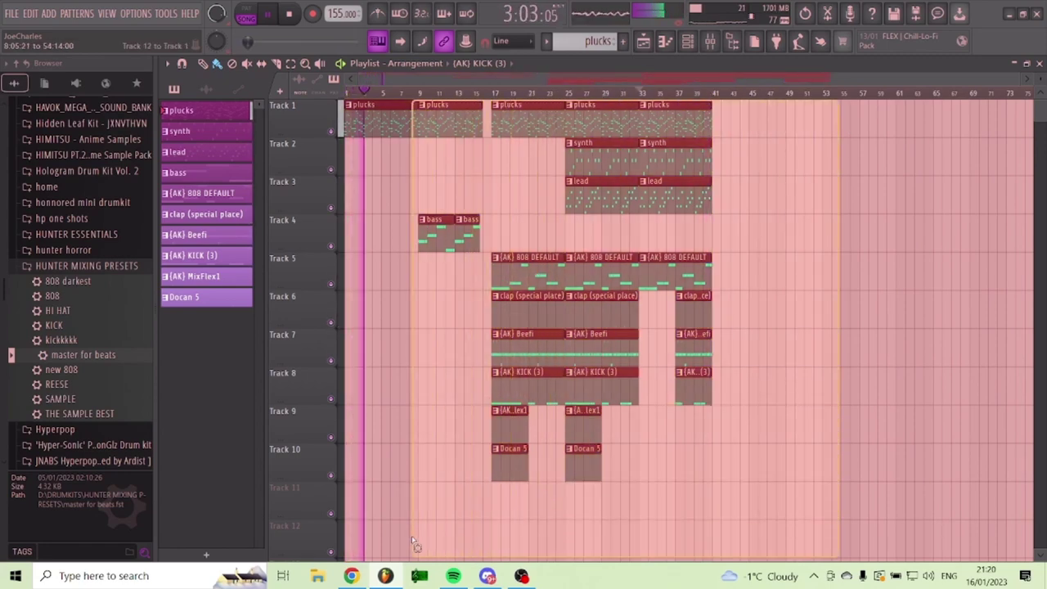
pyautogui.hotkey('ctrl', 'b')
pyautogui.hscroll(3, 750, 350)
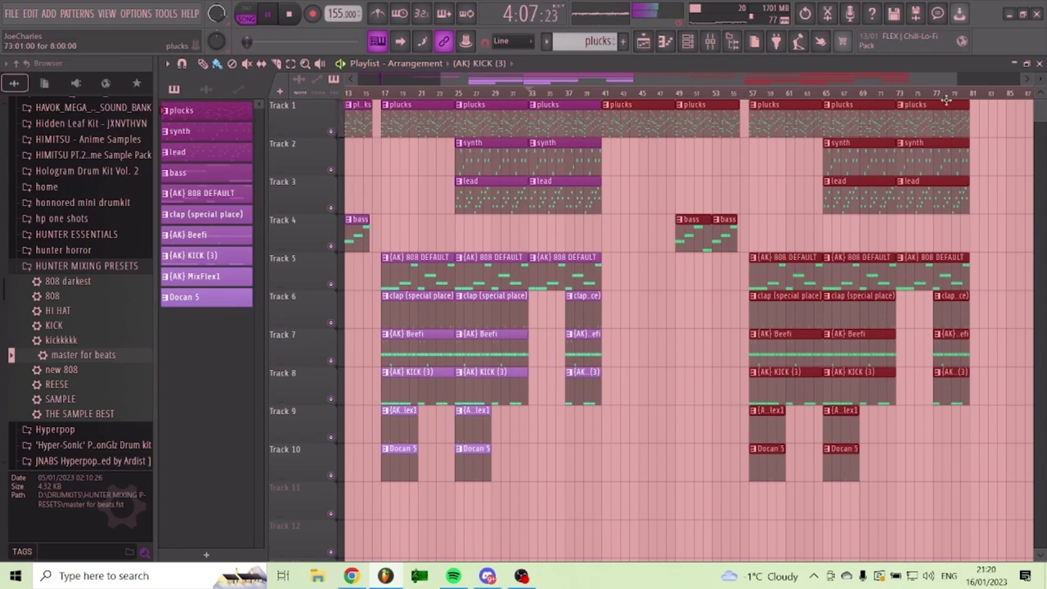
pyautogui.click(998, 171)
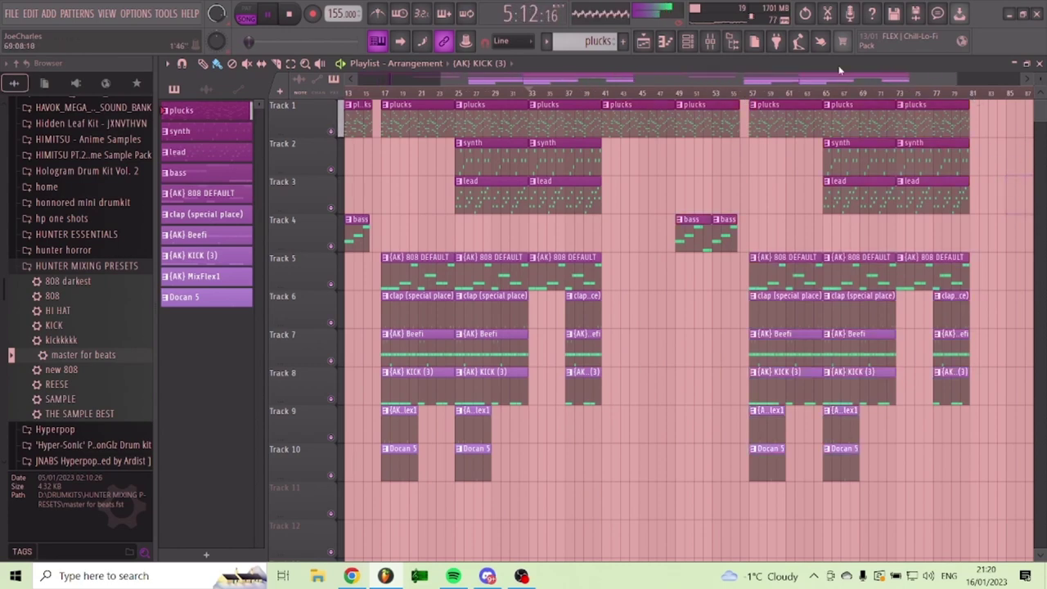
# - Play the arrangement from about bar 33 to check the section with the drums removed
pyautogui.moveTo(828, 80); pyautogui.dragTo(695, 80)
pyautogui.click(615, 93)
pyautogui.scroll(-1, 731, 99)
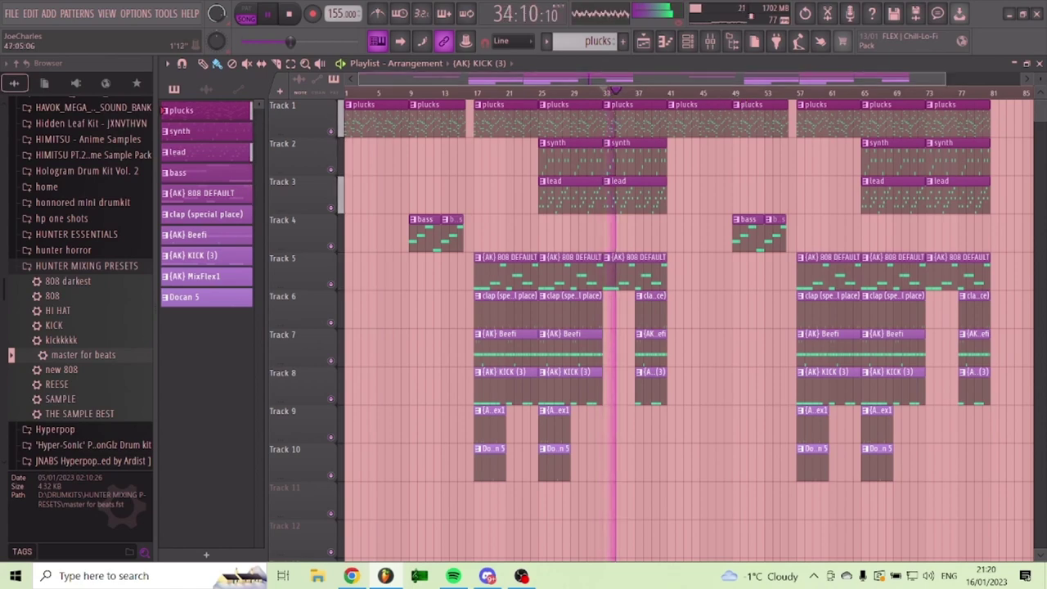
pyautogui.moveTo(721, 80)
pyautogui.mouseDown()
pyautogui.moveTo(692, 80)
pyautogui.moveTo(714, 81)
pyautogui.mouseUp()
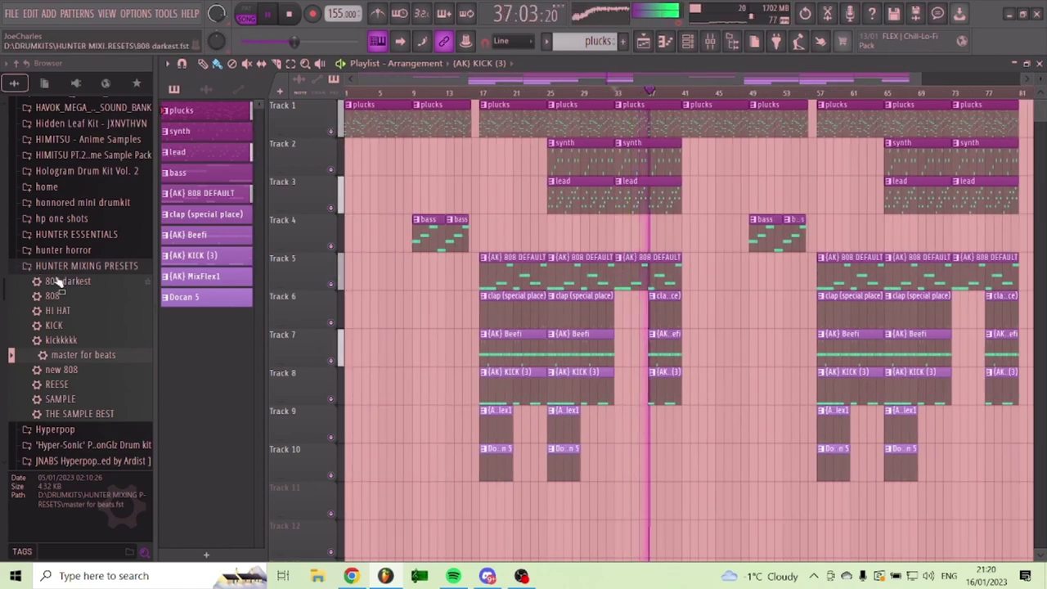
# - Set the playback start to bar 5 and place calicry hunter 1 from the "my tags" folder on Track 6 at bar 6
pyautogui.scroll(-15, 63, 274)
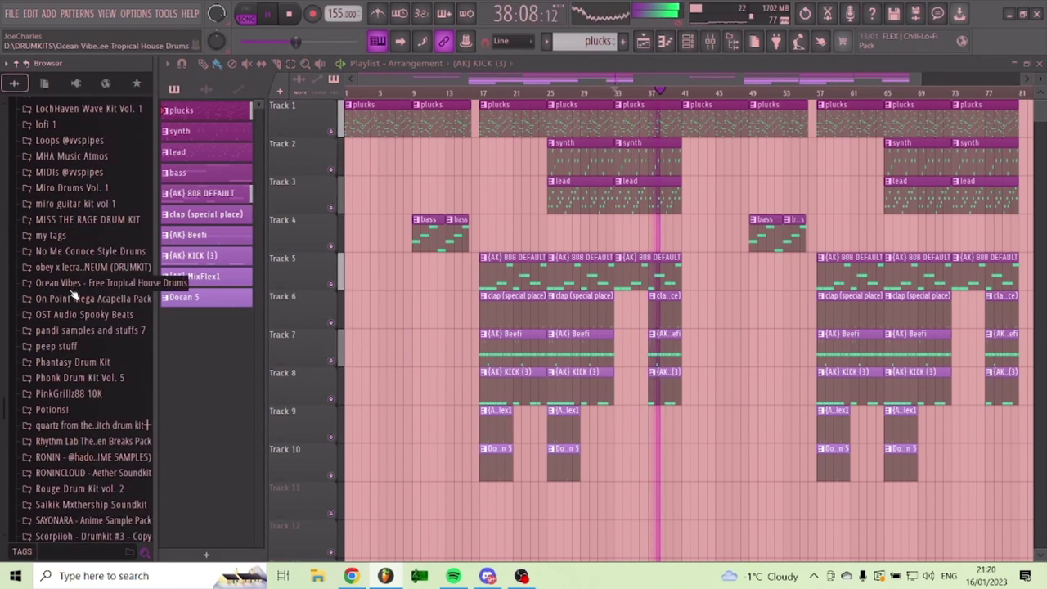
pyautogui.click(64, 236)
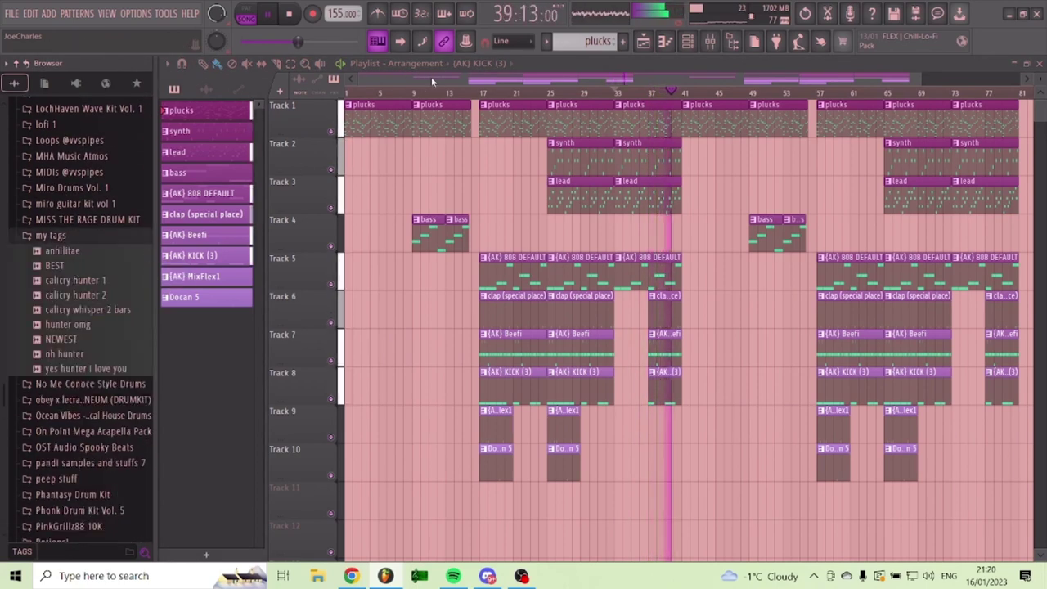
pyautogui.scroll(5, 431, 82)
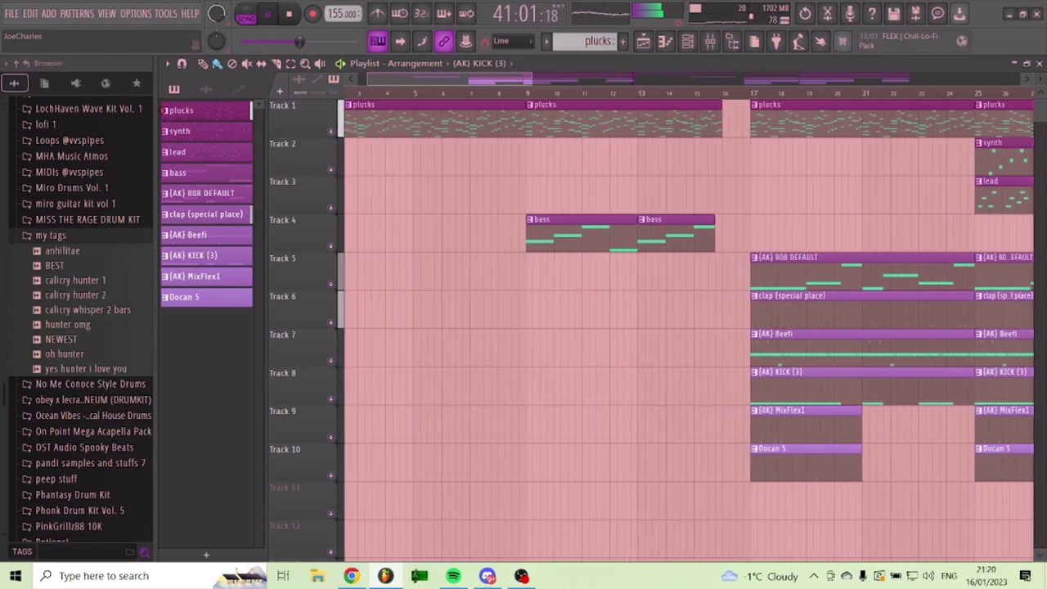
pyautogui.scroll(1, 426, 84)
pyautogui.click(426, 96)
pyautogui.press('space')
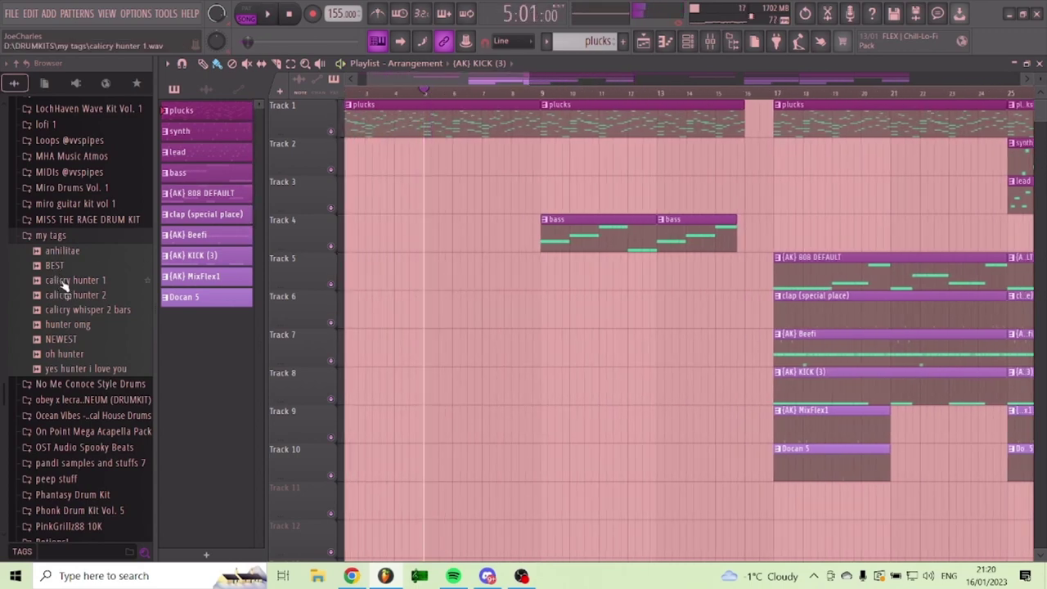
pyautogui.moveTo(75, 280); pyautogui.dragTo(468, 313)
# - Normalize the calicry hunter 1 audio clip, fit its stretch time to four bars, and set the stretching mode to Stretch
pyautogui.doubleClick(498, 307)
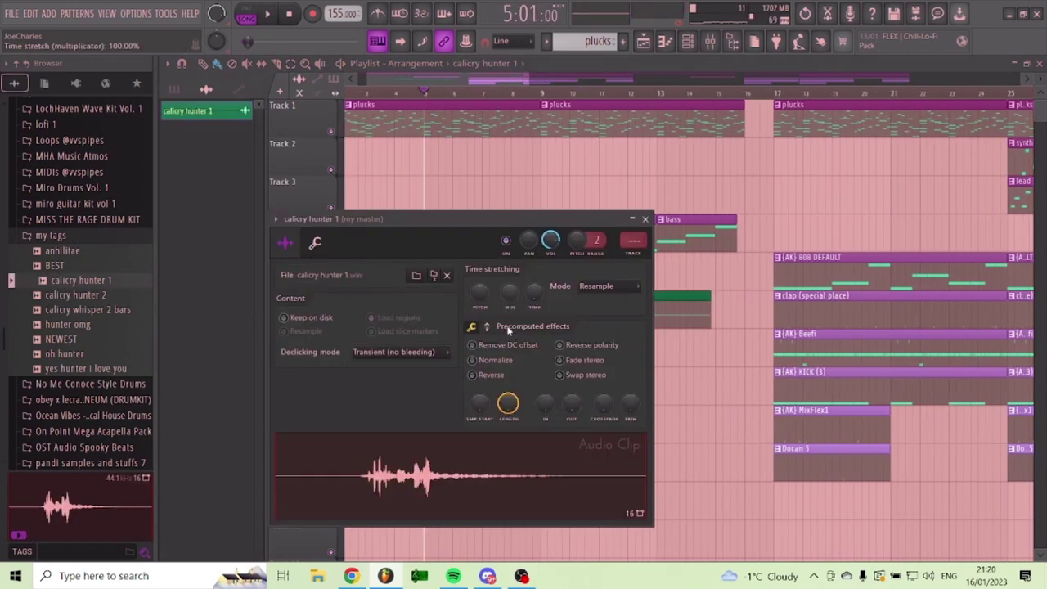
pyautogui.click(500, 359)
pyautogui.rightClick(538, 295)
pyautogui.click(561, 404)
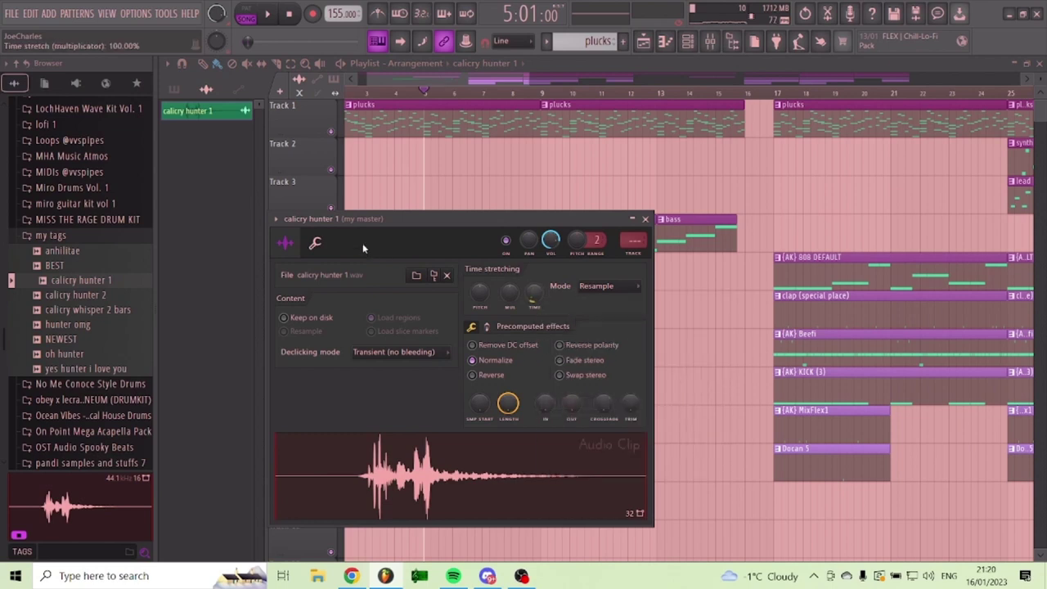
pyautogui.click(315, 243)
pyautogui.click(285, 242)
pyautogui.click(610, 286)
pyautogui.click(598, 324)
pyautogui.click(645, 219)
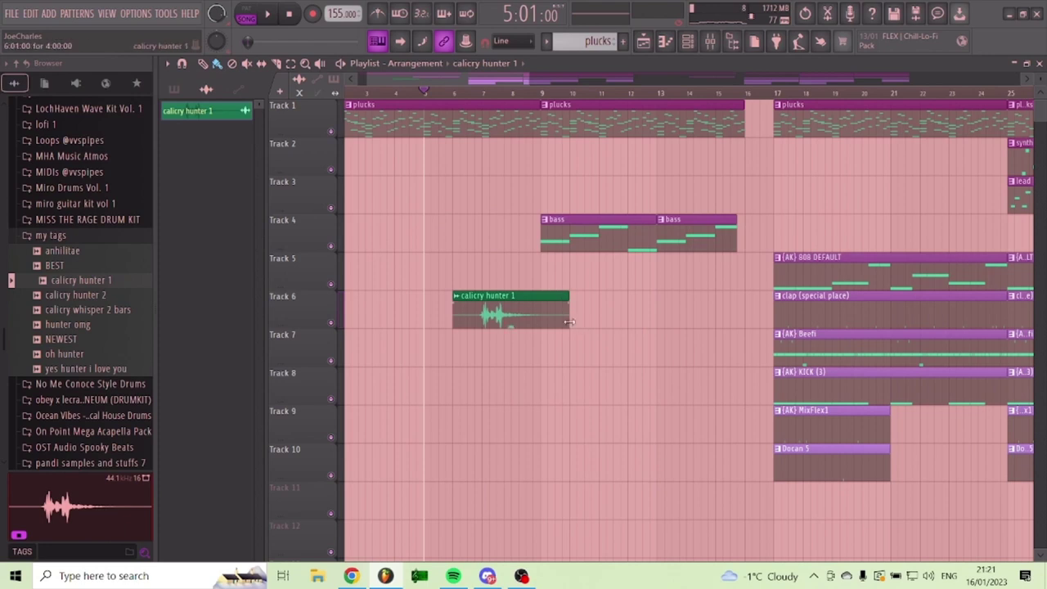
# - Stretch the calicry hunter 1 clip to eight bars, play from bar 5, and position the clip at bar 6 on Track 6
pyautogui.moveTo(565, 312); pyautogui.dragTo(772, 331)
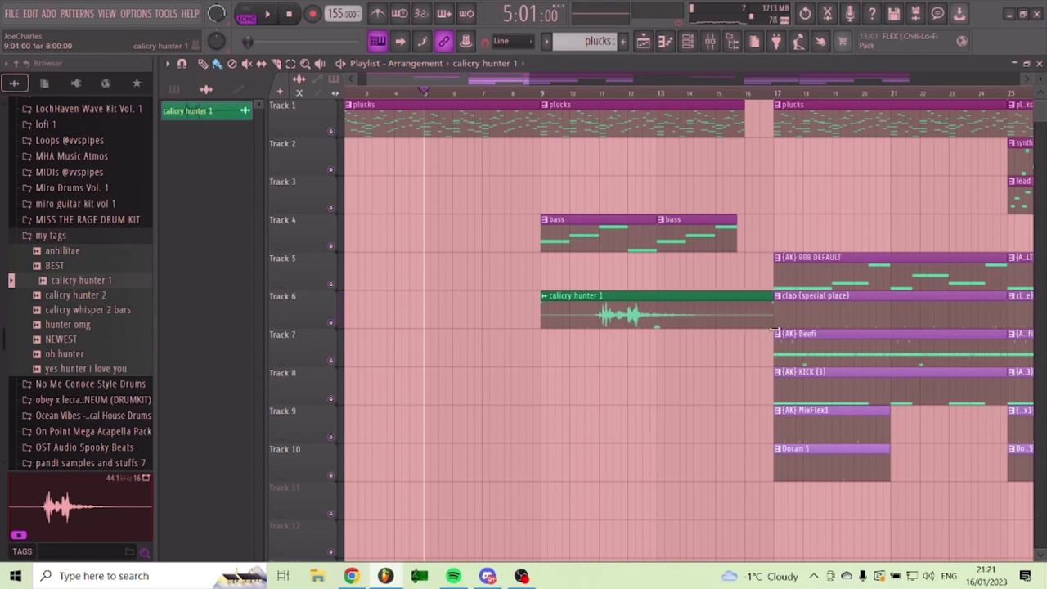
pyautogui.press('space')
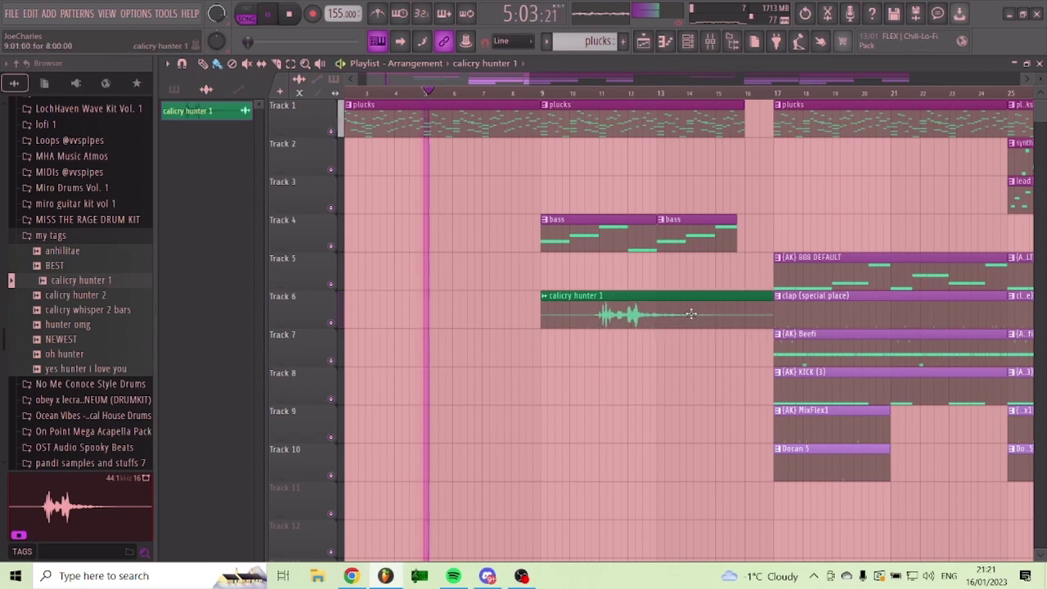
pyautogui.doubleClick(690, 313)
pyautogui.click(645, 219)
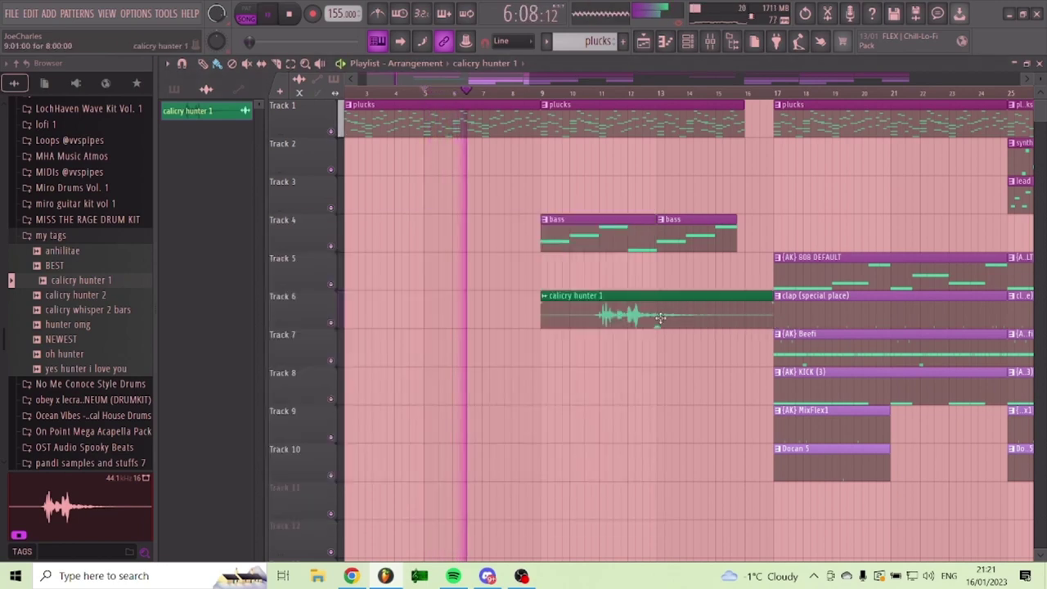
pyautogui.moveTo(668, 323); pyautogui.dragTo(578, 330)
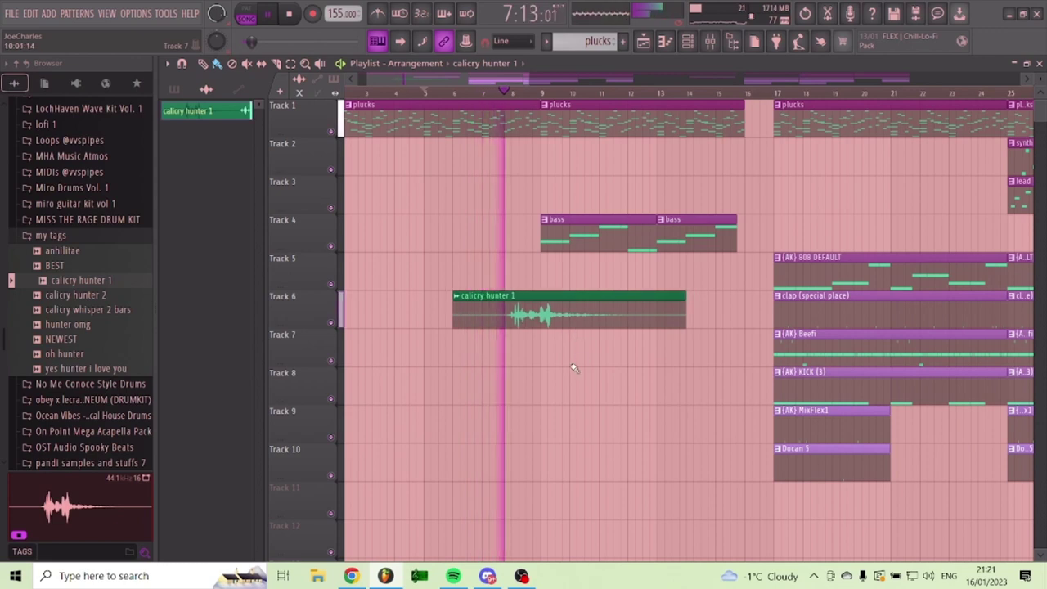
pyautogui.doubleClick(504, 320)
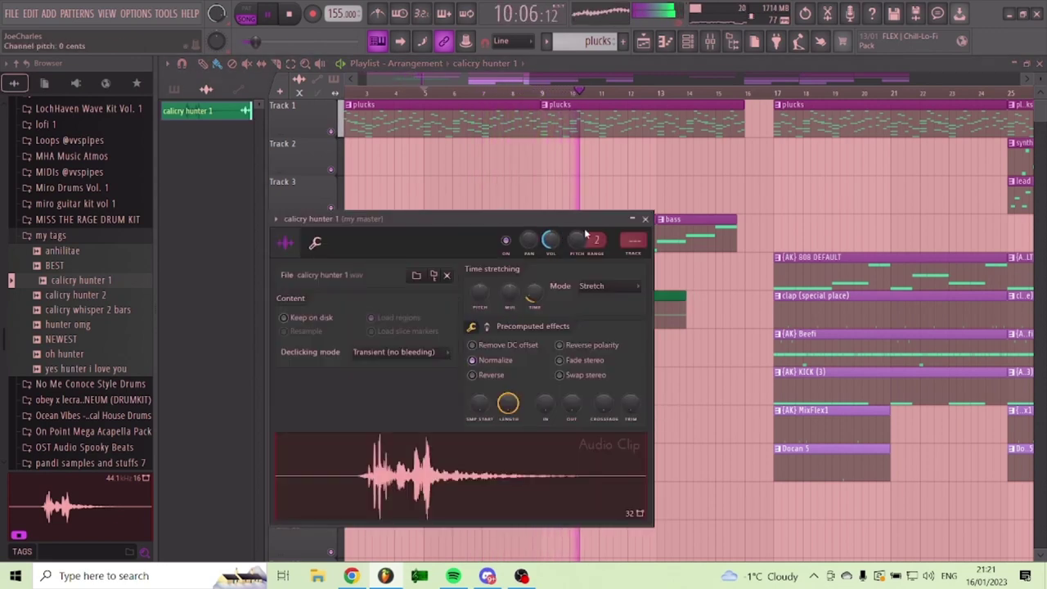
pyautogui.click(645, 220)
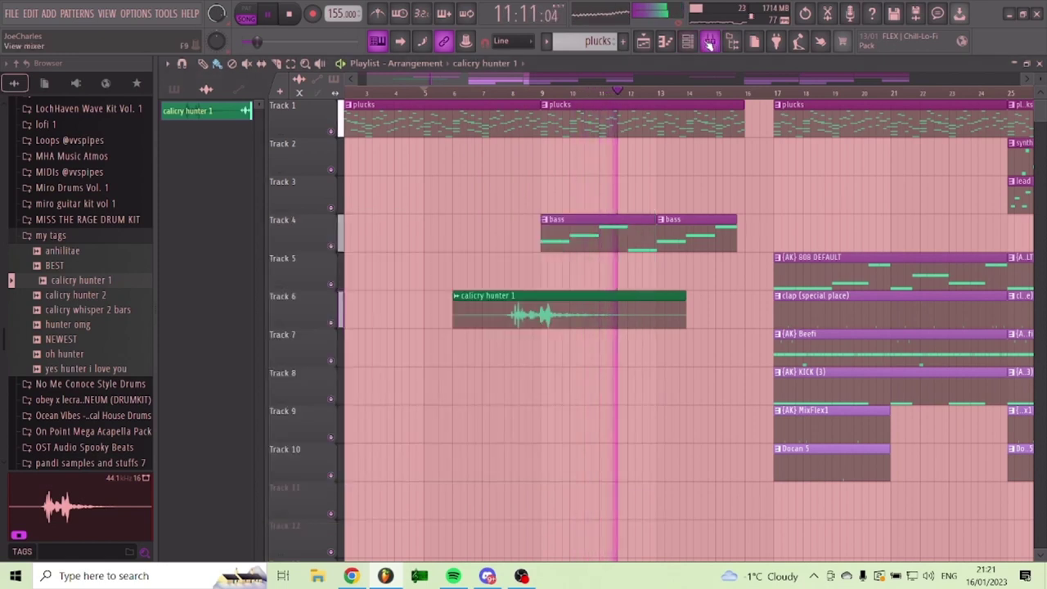
# - Remove the {AK} MixFlex1 and Docan 5 clips at bars 17 and 57 from Tracks 9 and 10
pyautogui.click(697, 45)
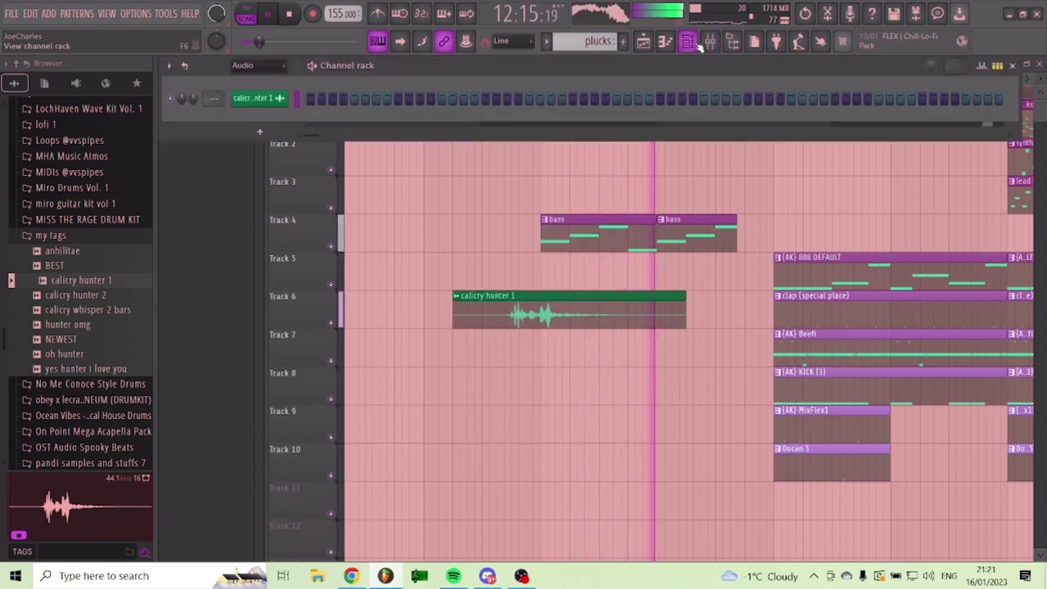
pyautogui.click(695, 47)
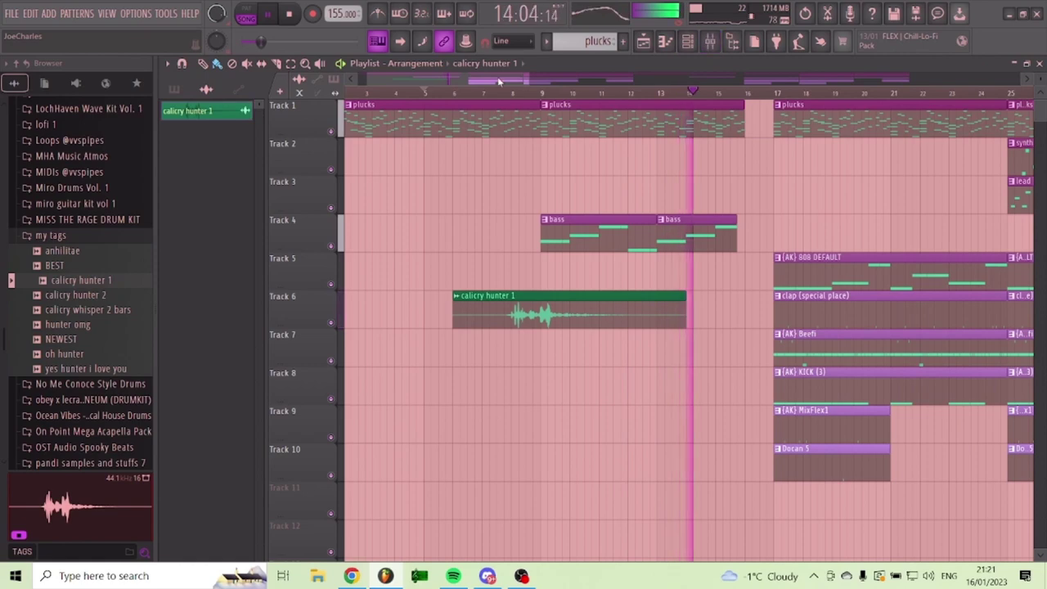
pyautogui.moveTo(528, 80); pyautogui.dragTo(673, 80)
pyautogui.scroll(-3, 496, 81)
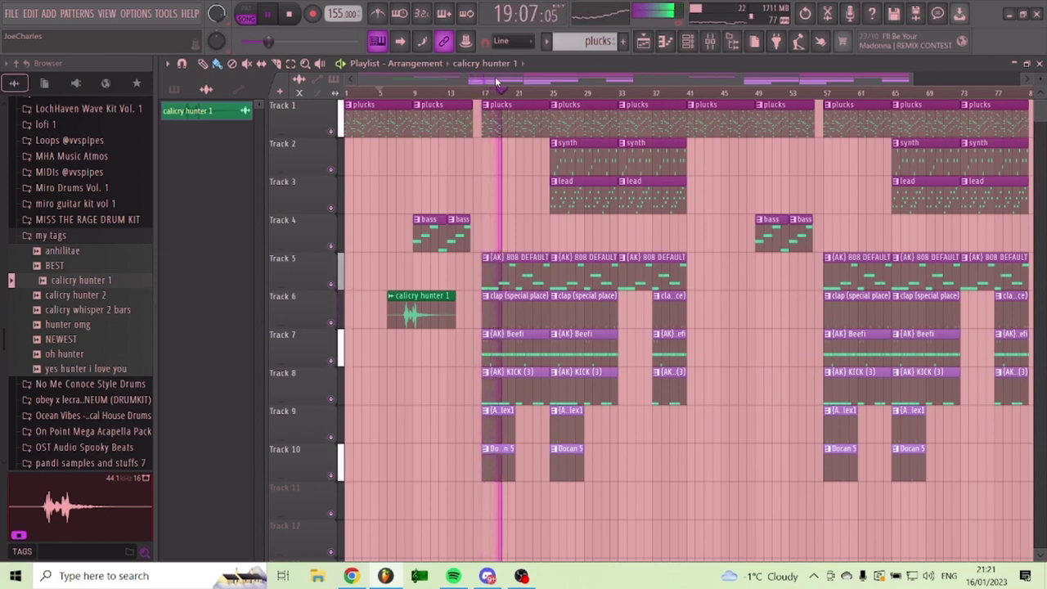
pyautogui.rightClick(509, 426)
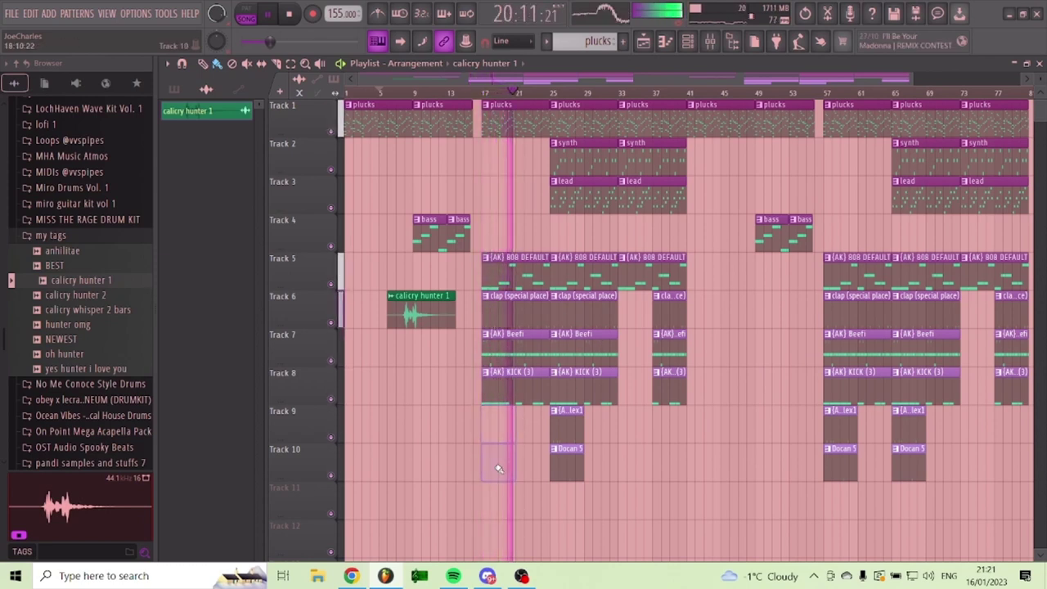
pyautogui.rightClick(497, 465)
pyautogui.rightClick(835, 425)
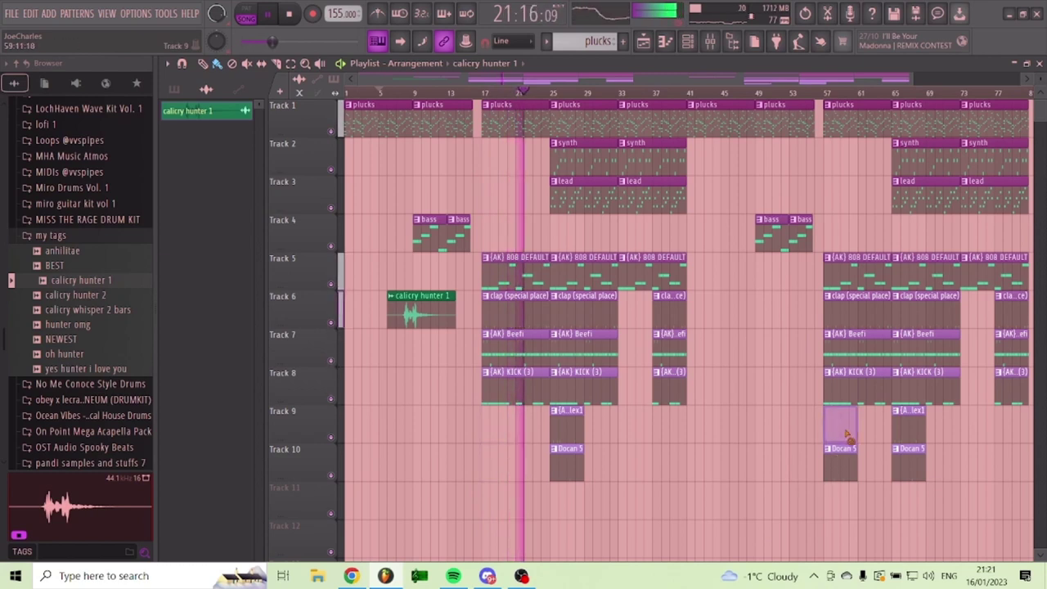
pyautogui.rightClick(836, 464)
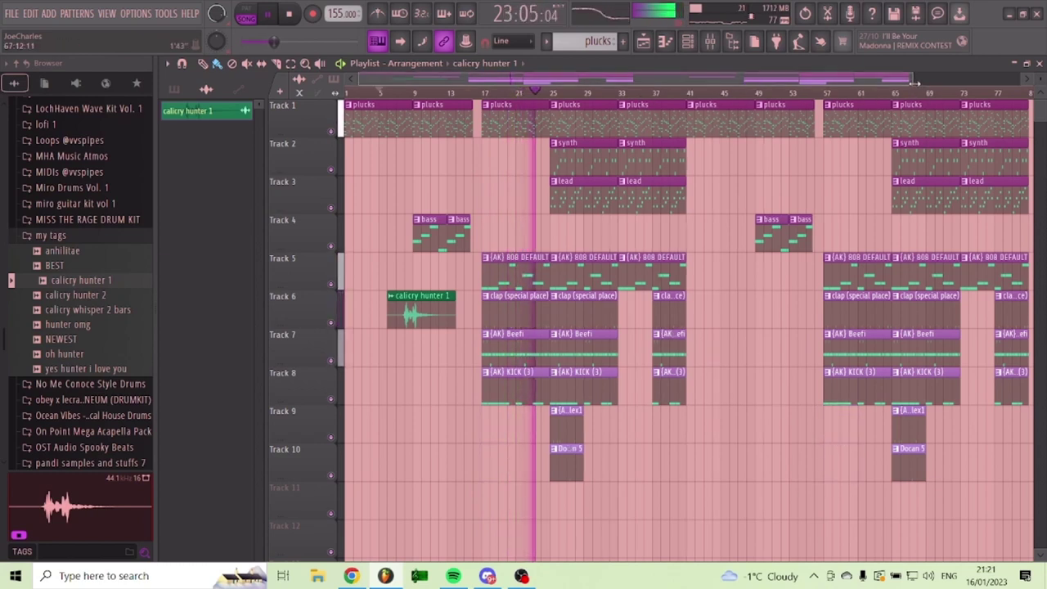
# - Play the arrangement from bar 14 to check the drop with the drums, and stop playback
pyautogui.moveTo(913, 83); pyautogui.dragTo(916, 84)
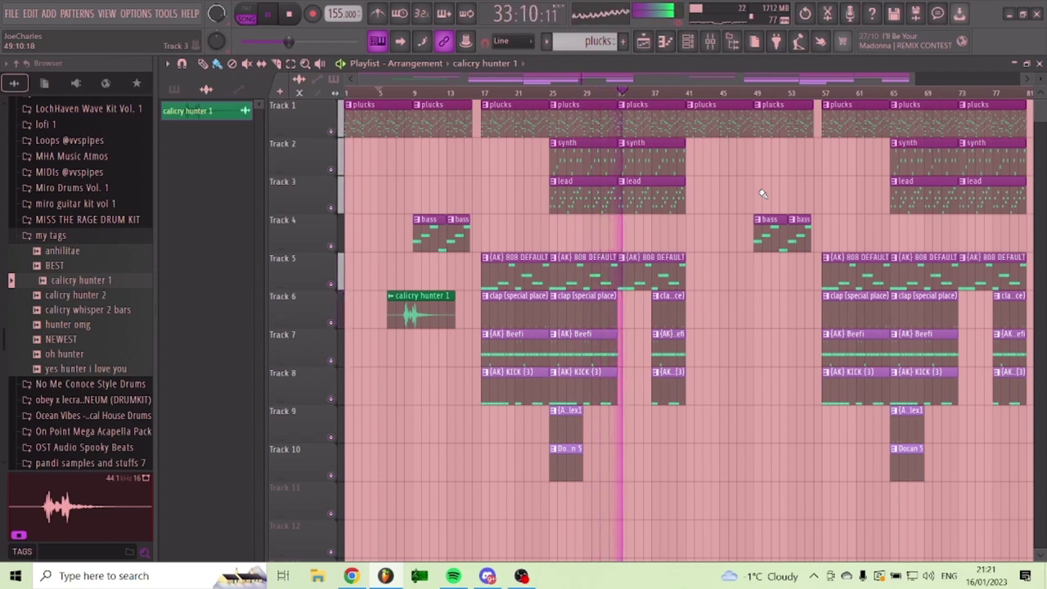
pyautogui.press('space')
pyautogui.click(456, 92)
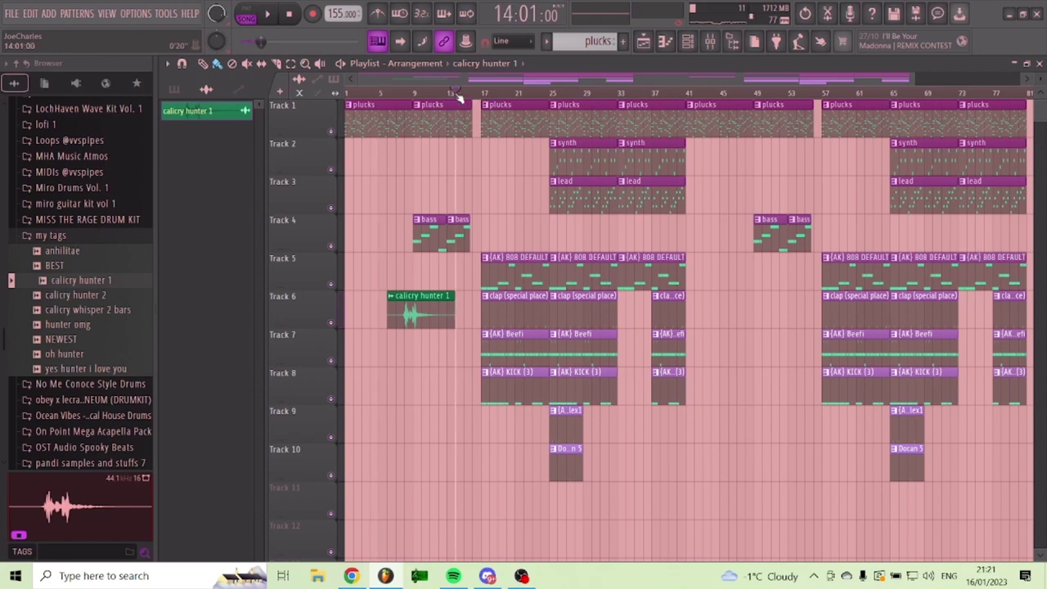
pyautogui.press('space')
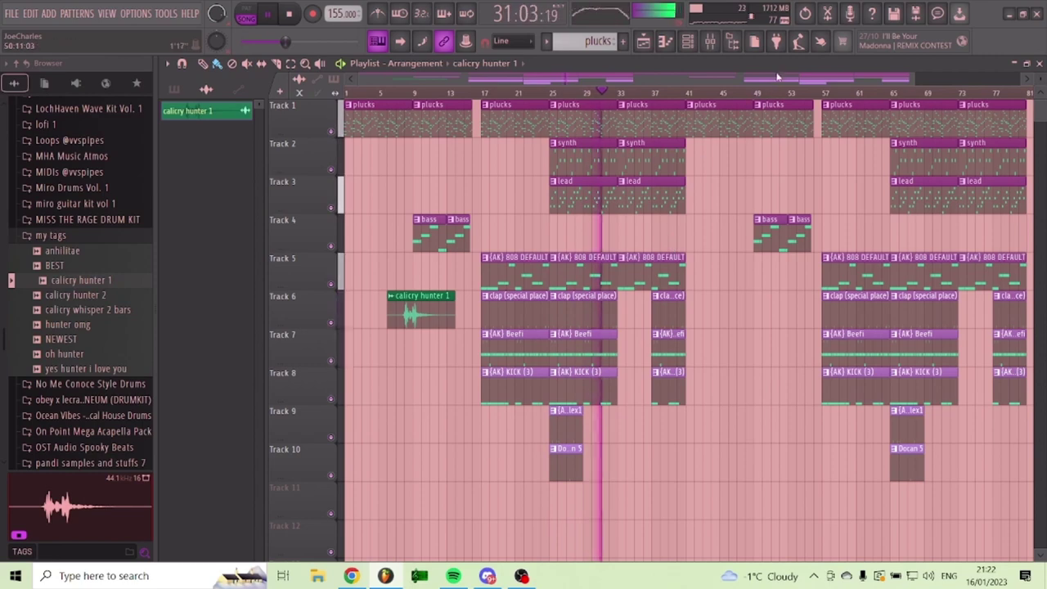
pyautogui.press('space')
# - Set the playback start to bar 81 at the end of the arrangement and restart playback
pyautogui.moveTo(524, 79); pyautogui.dragTo(734, 89)
pyautogui.press('space')
pyautogui.press('space')
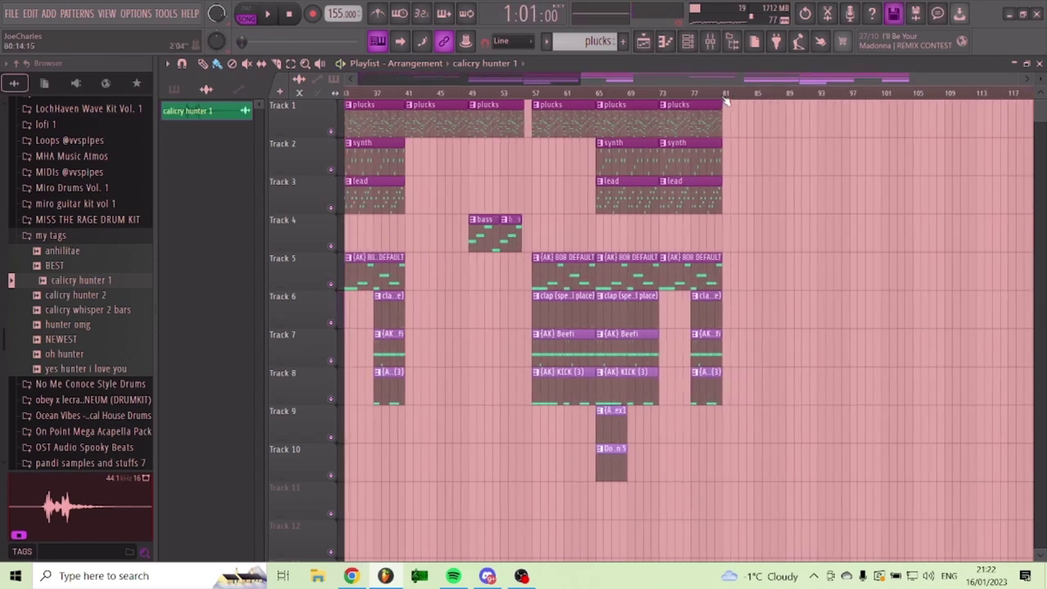
pyautogui.click(726, 96)
pyautogui.press('space')
pyautogui.press('space')
pyautogui.scroll(2, 734, 82)
pyautogui.press('space')
pyautogui.press('space')
pyautogui.press('space')
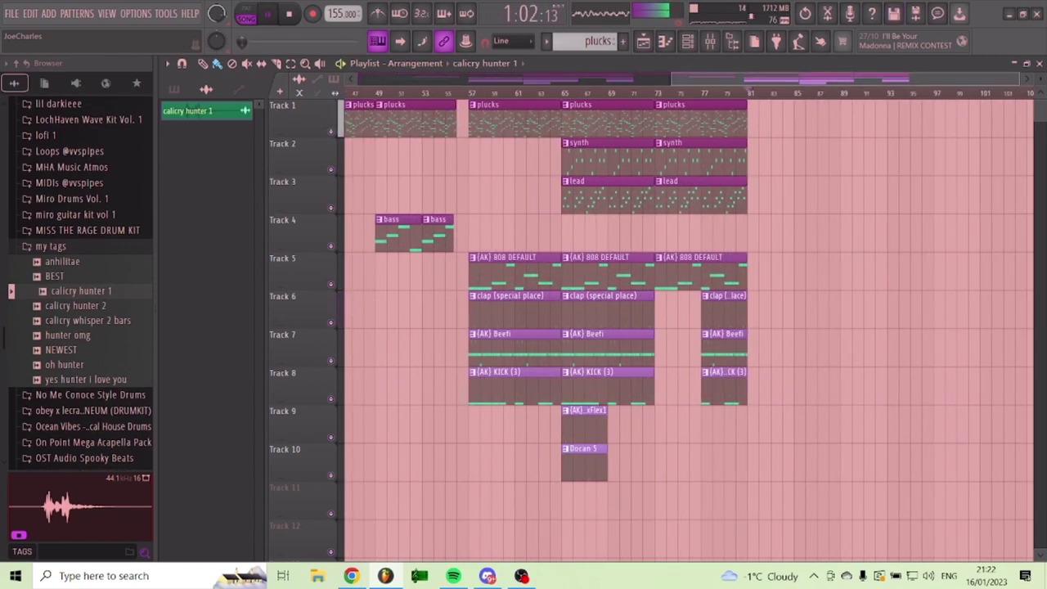
# - Duplicate the plucks, synth and lead clips of bars 57 to 81 directly behind, starting at bar 81
pyautogui.moveTo(670, 80); pyautogui.dragTo(676, 79)
pyautogui.moveTo(506, 102); pyautogui.dragTo(738, 211)
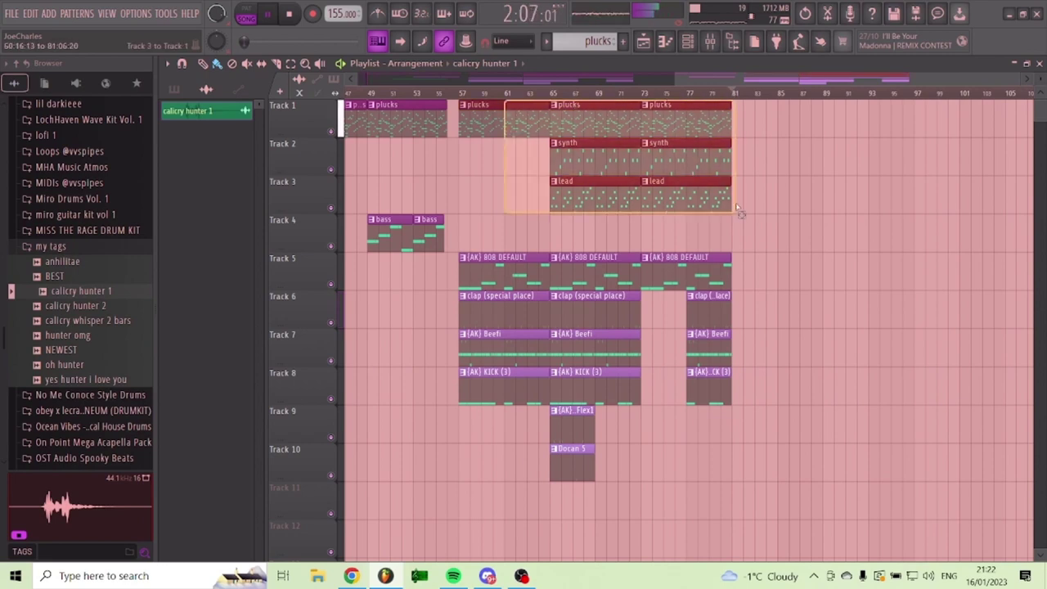
pyautogui.hotkey('ctrl', 'b')
pyautogui.click(840, 362)
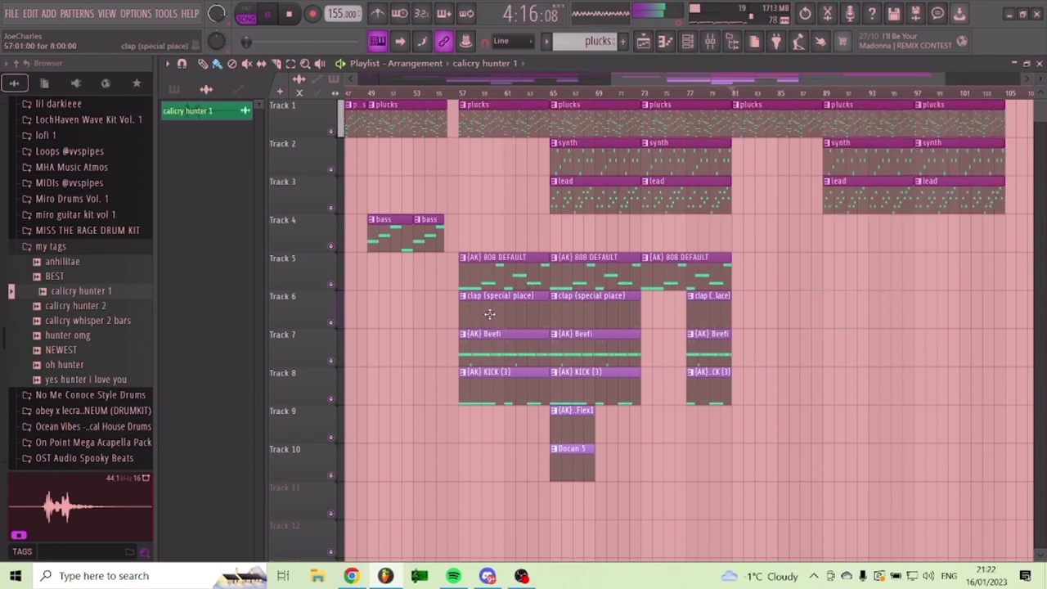
# - Copy the clap, Beefi and KICK clips of bars 57 to 73 to bar 89, and play from bar 89
pyautogui.moveTo(488, 307); pyautogui.dragTo(612, 392)
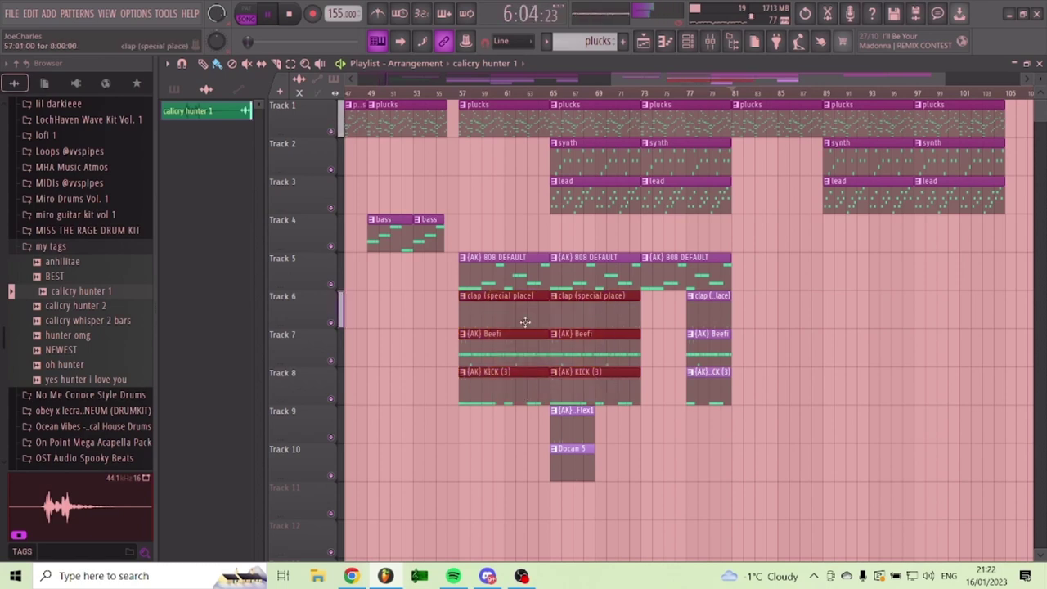
pyautogui.moveTo(507, 306); pyautogui.dragTo(877, 304)
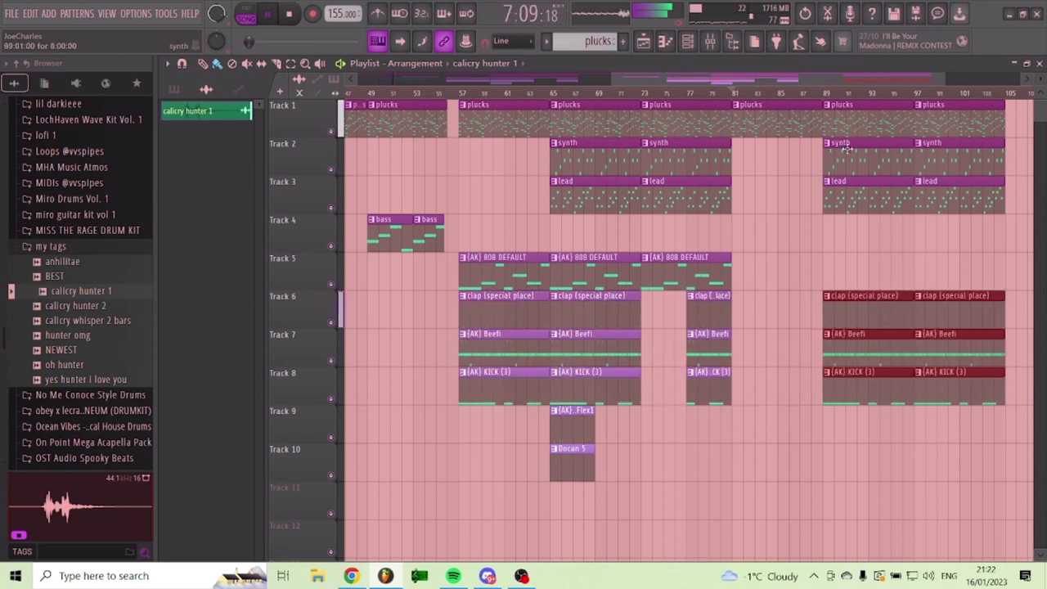
pyautogui.click(732, 92)
pyautogui.click(824, 93)
# - Open HalfTime on the master, compare 1/2 and 1/4 loops in 1.5x and 2x modes, and keep the 1/4 loop at 1.5x
pyautogui.click(709, 41)
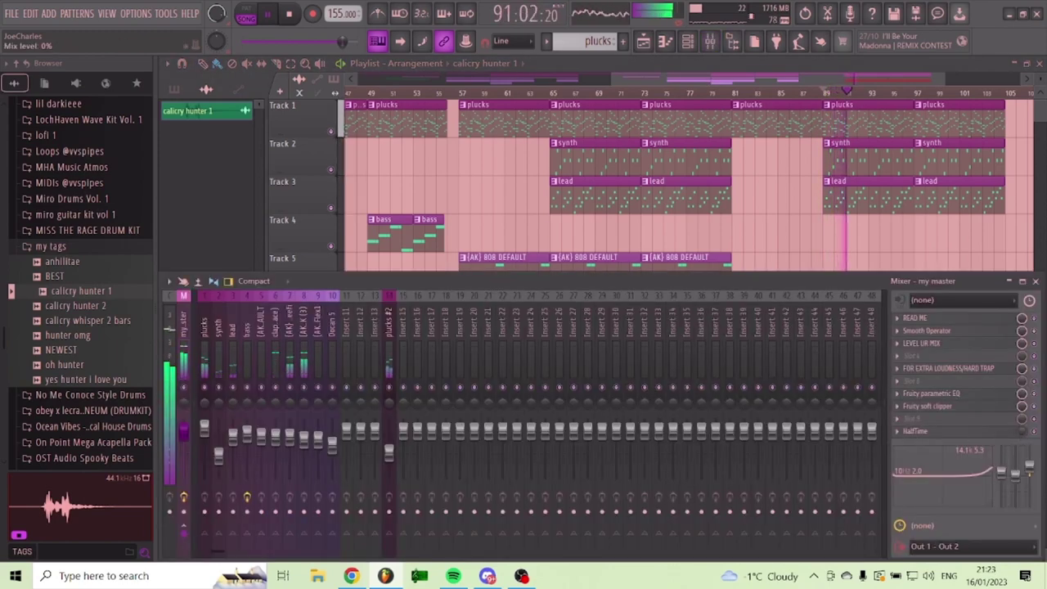
pyautogui.click(916, 431)
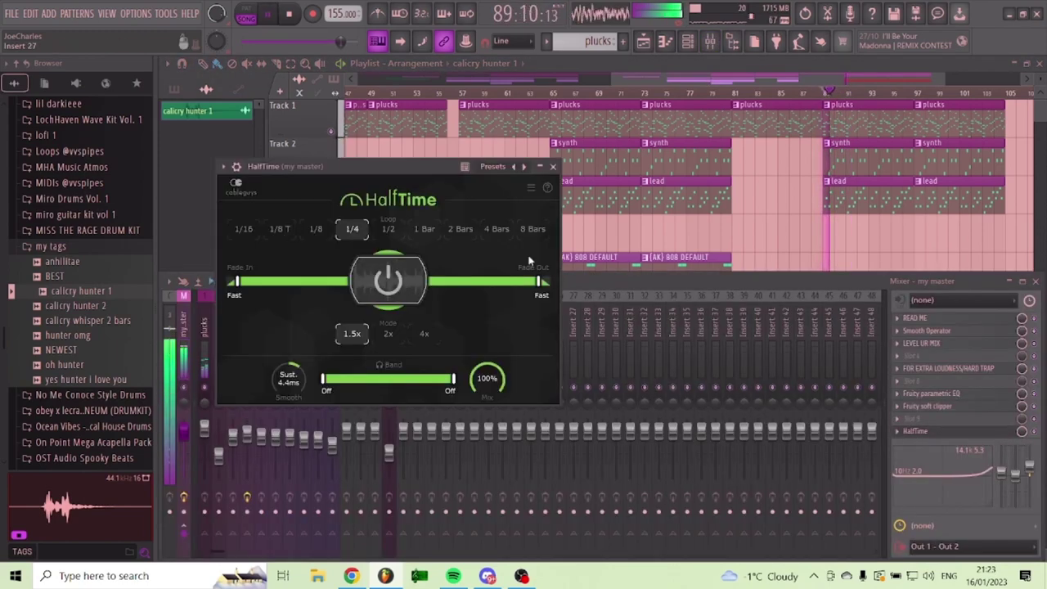
pyautogui.click(387, 231)
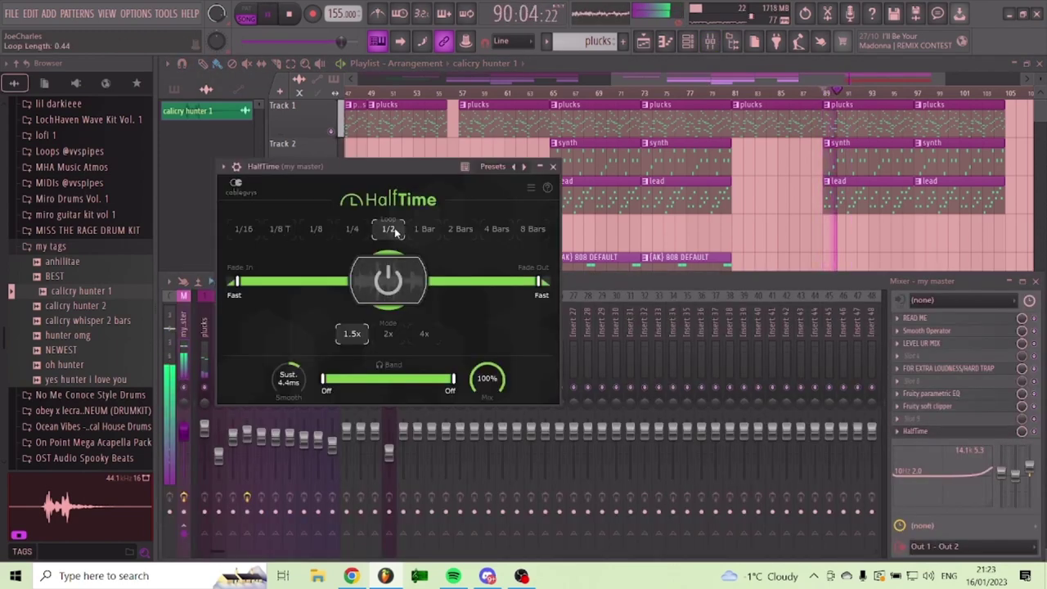
pyautogui.click(389, 335)
pyautogui.click(352, 229)
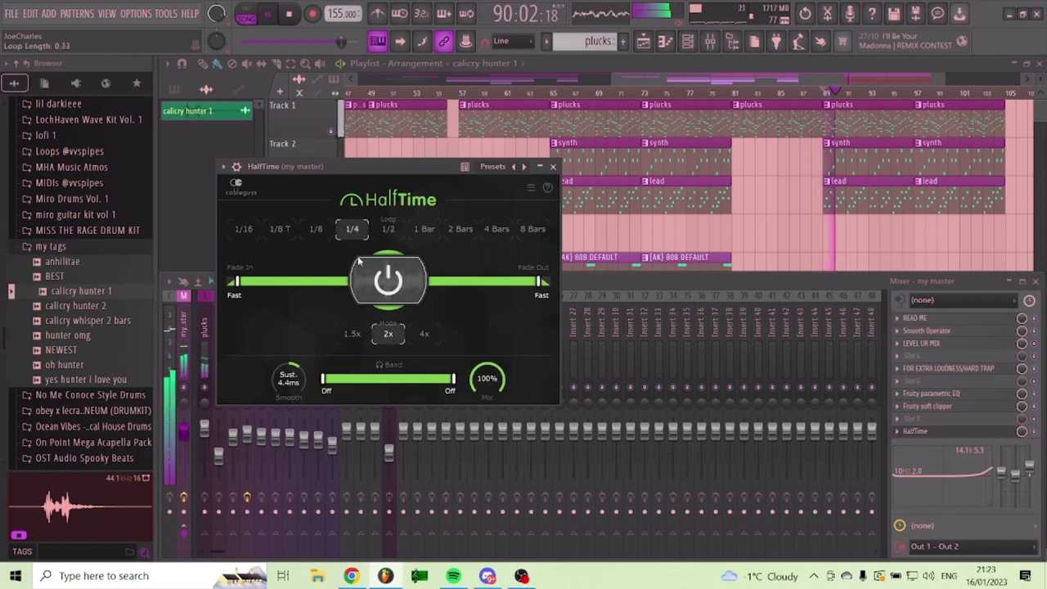
pyautogui.press('space')
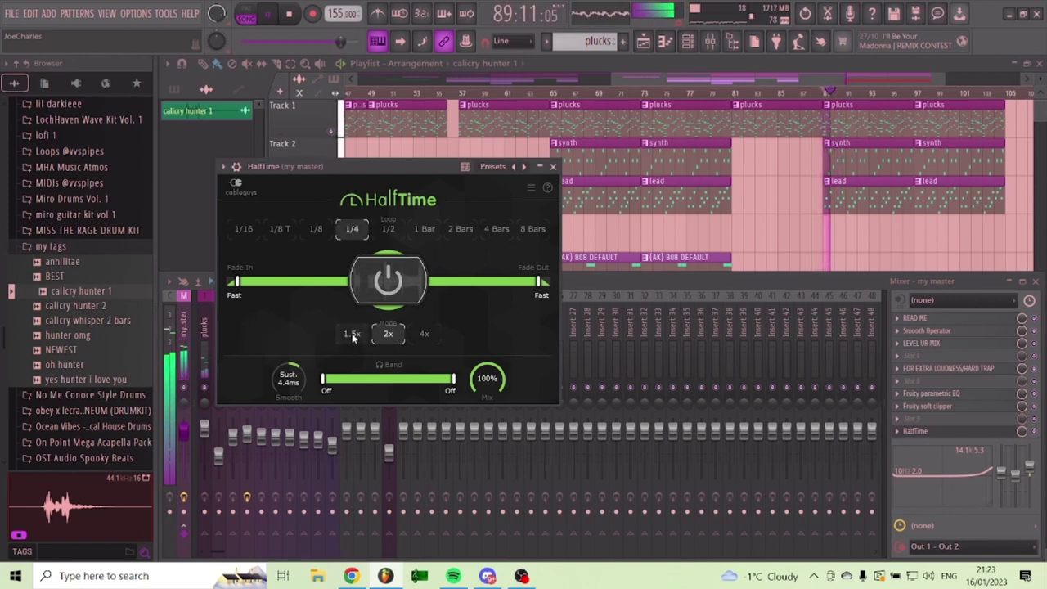
pyautogui.click(388, 231)
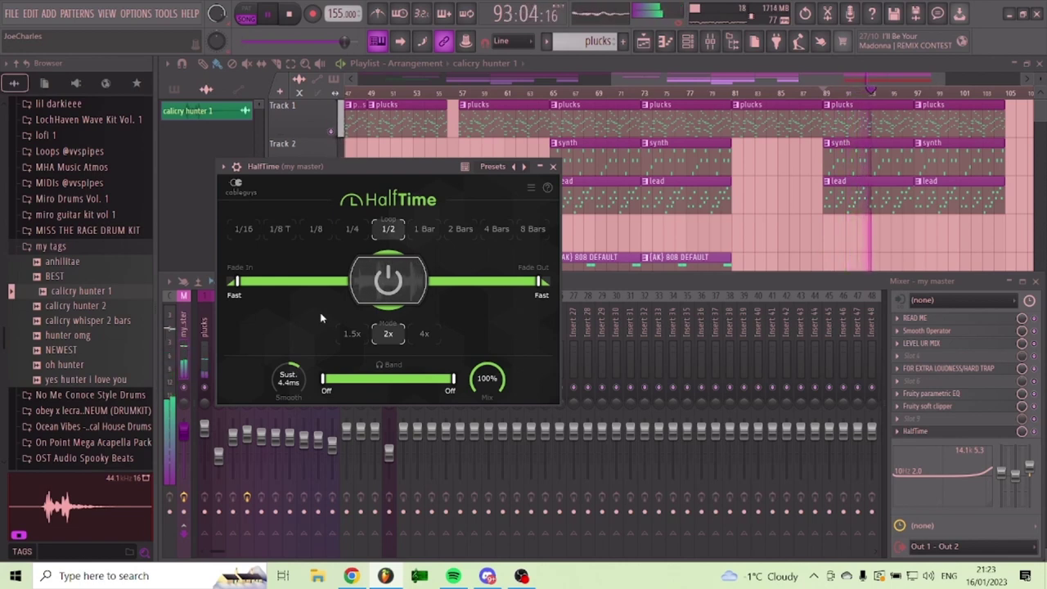
pyautogui.click(352, 332)
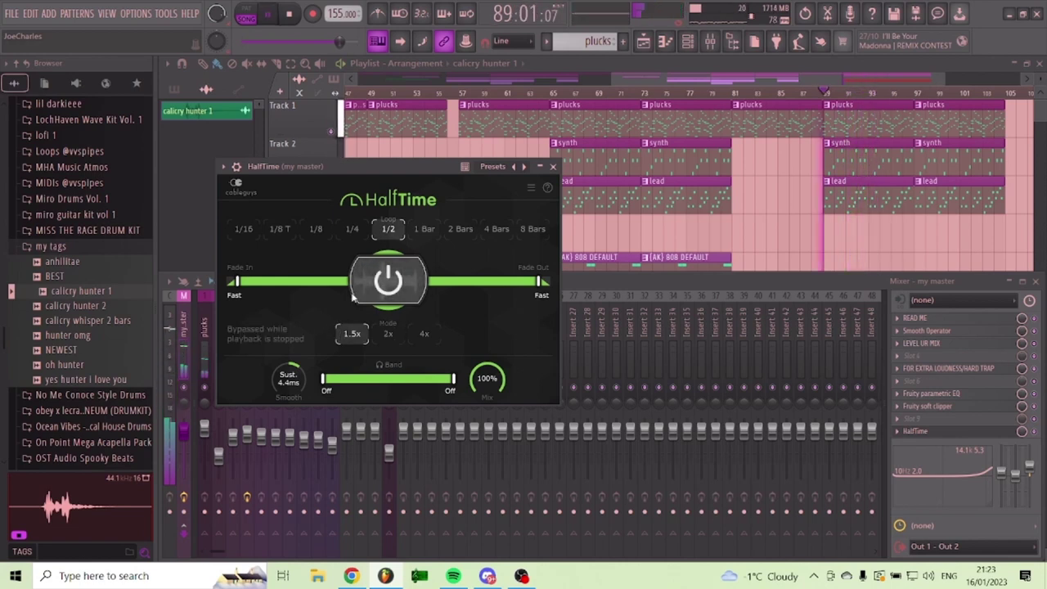
pyautogui.click(353, 230)
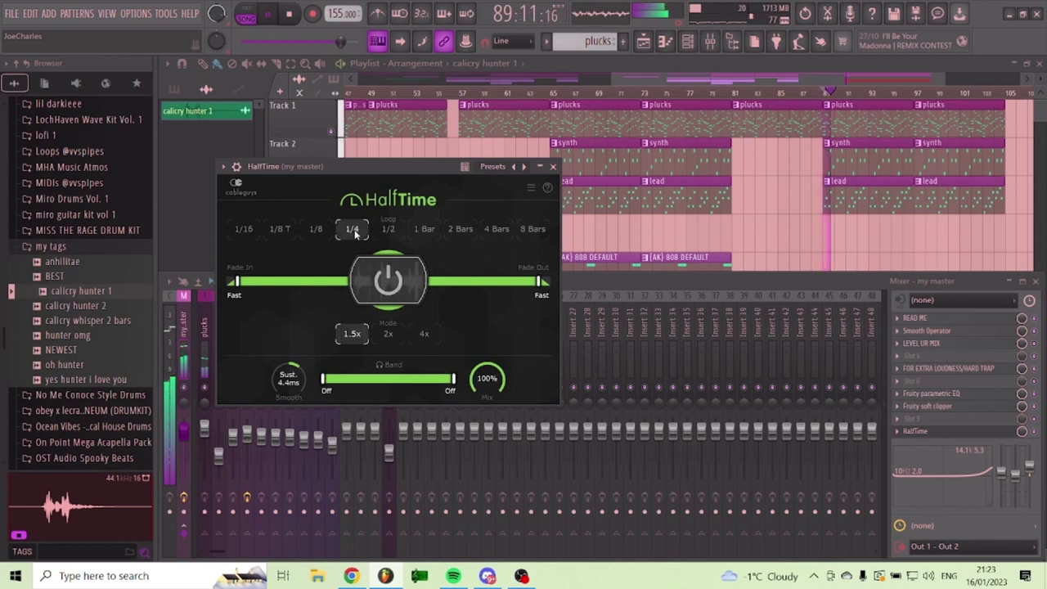
pyautogui.click(553, 169)
# - Create an automation clip for the mix level of HalfTime on the master and return to the playlist
pyautogui.rightClick(1023, 433)
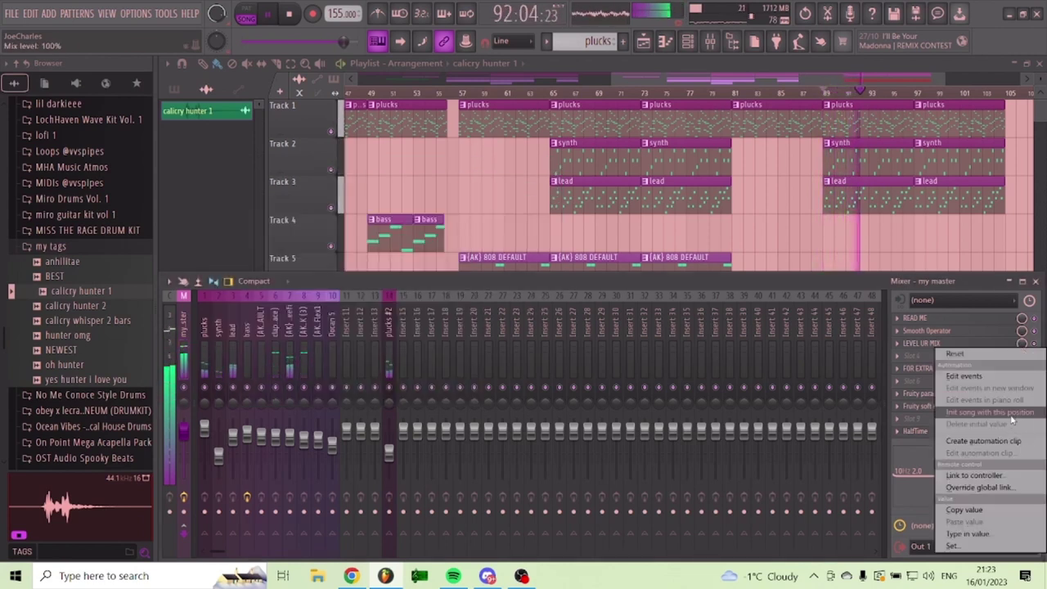
pyautogui.click(987, 444)
pyautogui.click(1036, 281)
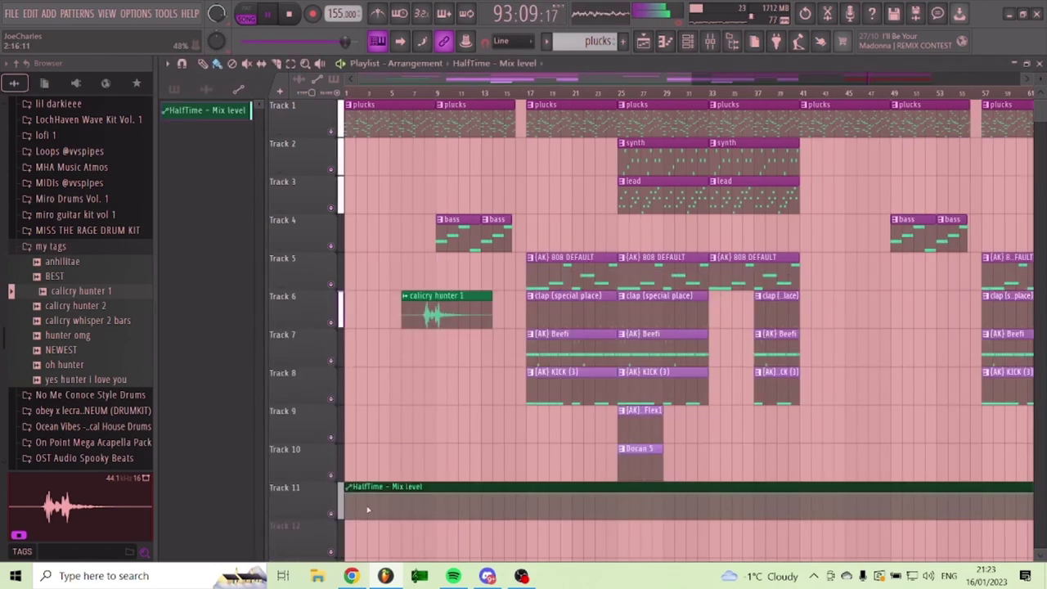
# - Shape the HalfTime mix automation to start at zero and curve up from bar 85 to full at bar 89, playing from bar 85
pyautogui.moveTo(347, 494); pyautogui.dragTo(345, 525)
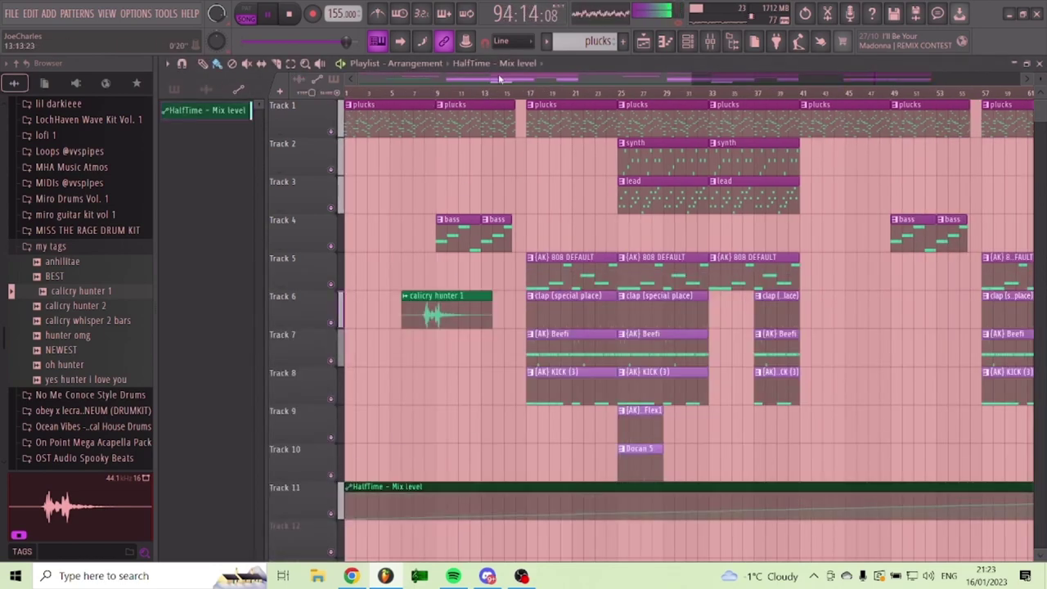
pyautogui.moveTo(499, 79); pyautogui.dragTo(906, 80)
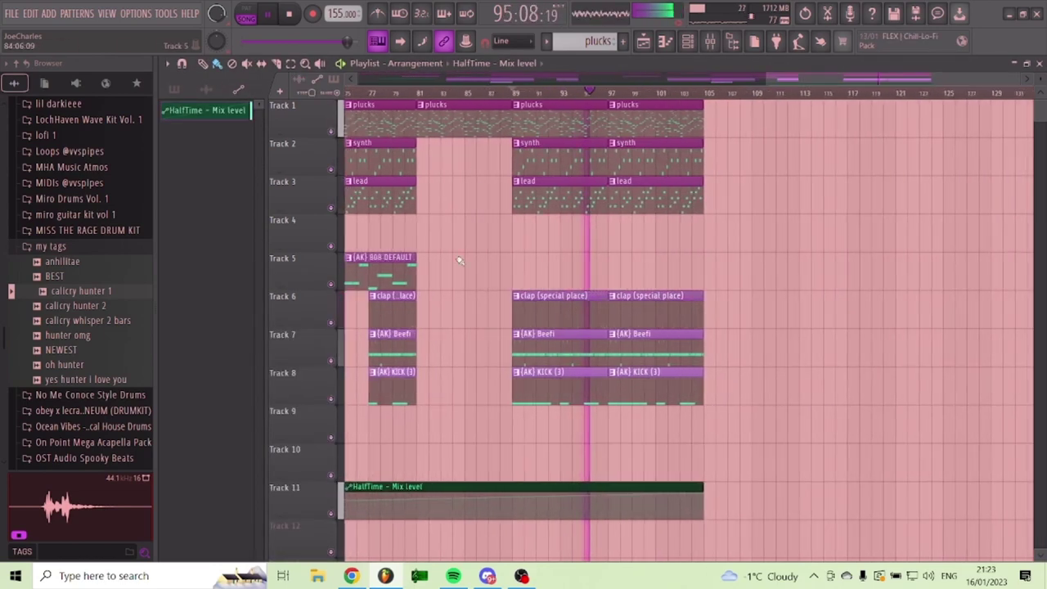
pyautogui.rightClick(513, 499)
pyautogui.rightClick(466, 496)
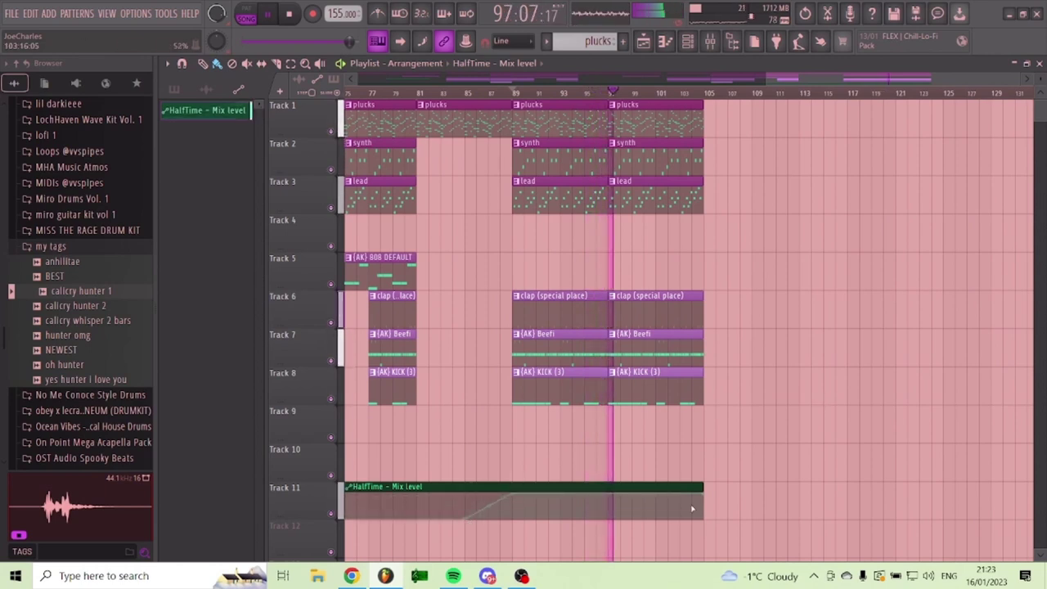
pyautogui.moveTo(515, 94); pyautogui.dragTo(469, 95)
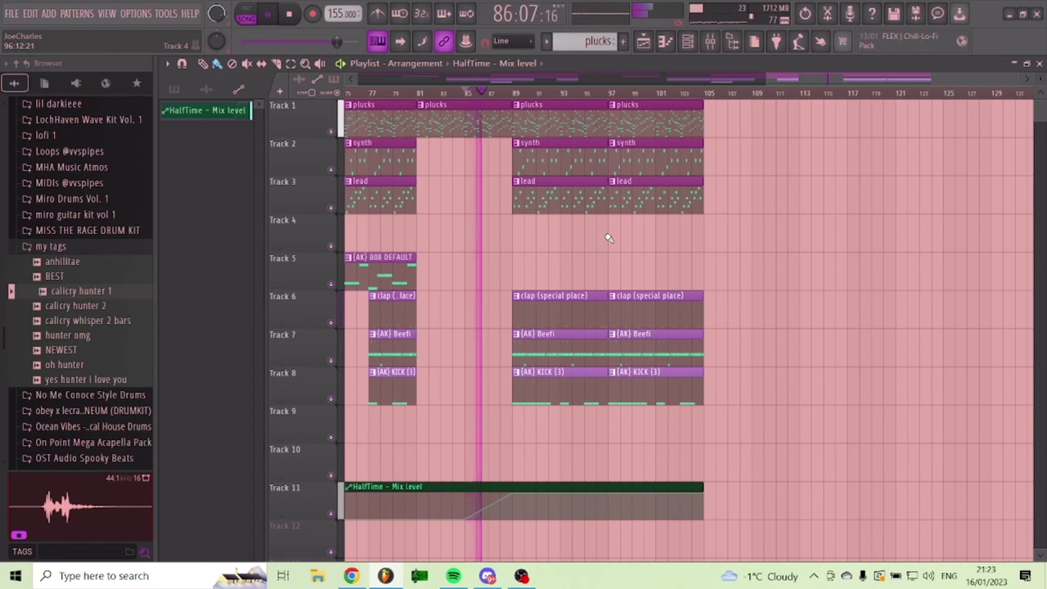
pyautogui.scroll(3, 618, 327)
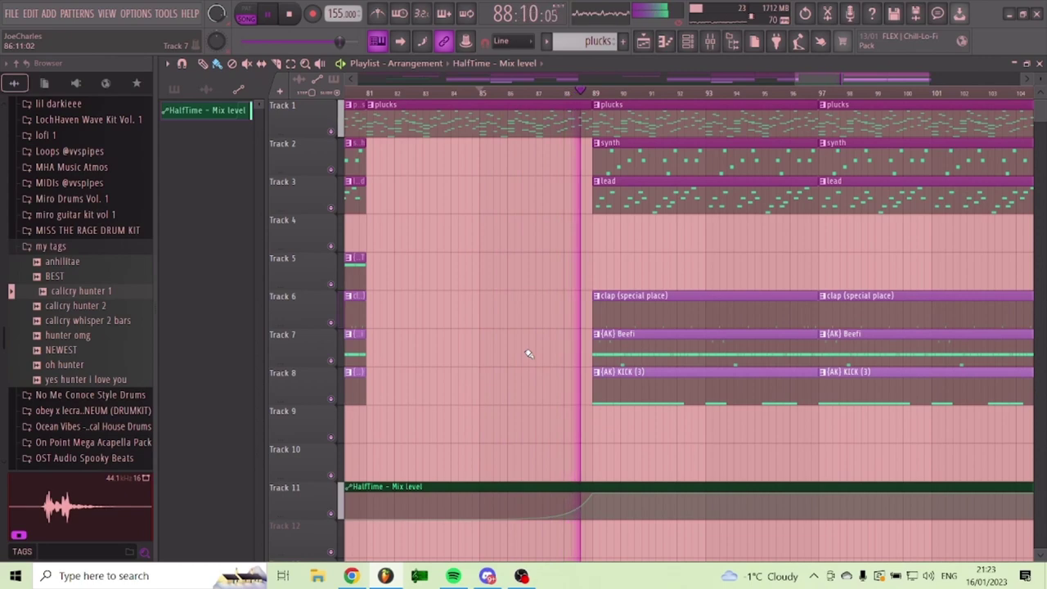
# - Play the full arrangement from bar 1, skip ahead to bar 81 to hear the ending, and stop playback
pyautogui.moveTo(796, 79); pyautogui.dragTo(297, 175)
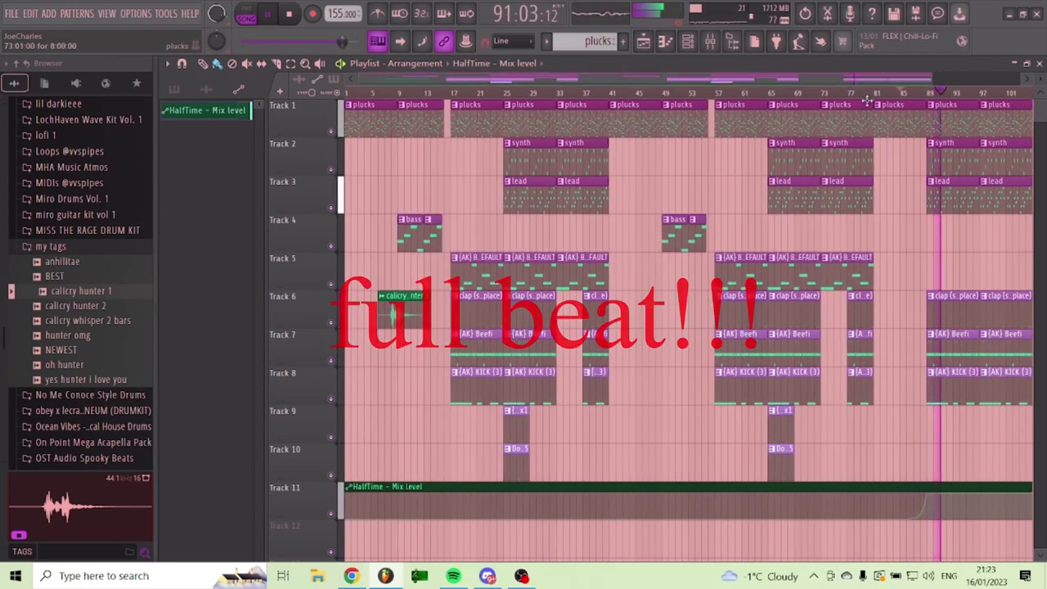
pyautogui.press('space')
pyautogui.moveTo(378, 92); pyautogui.dragTo(344, 93)
pyautogui.press('space')
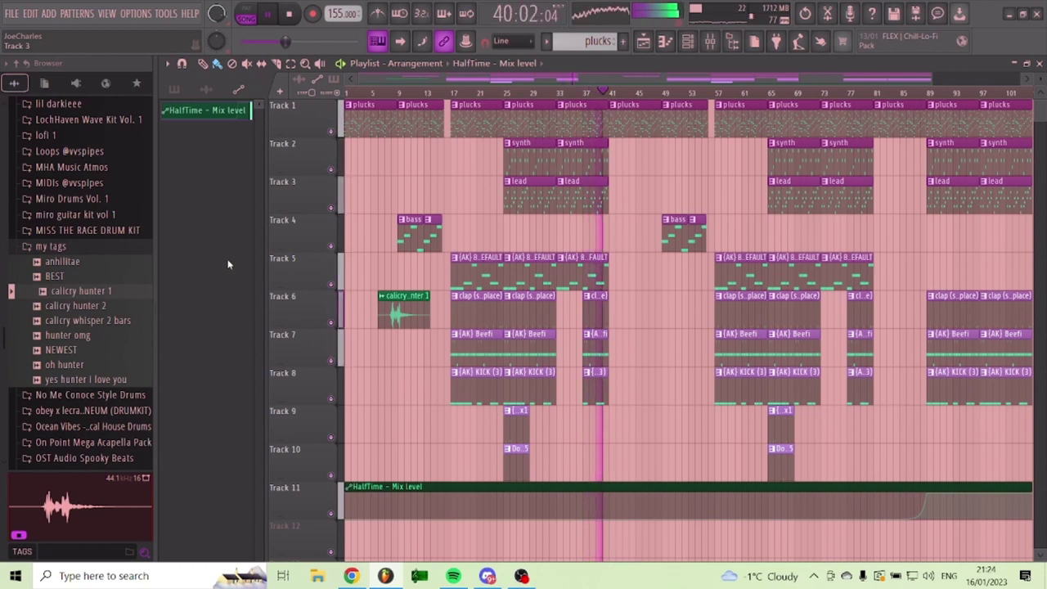
pyautogui.click(881, 94)
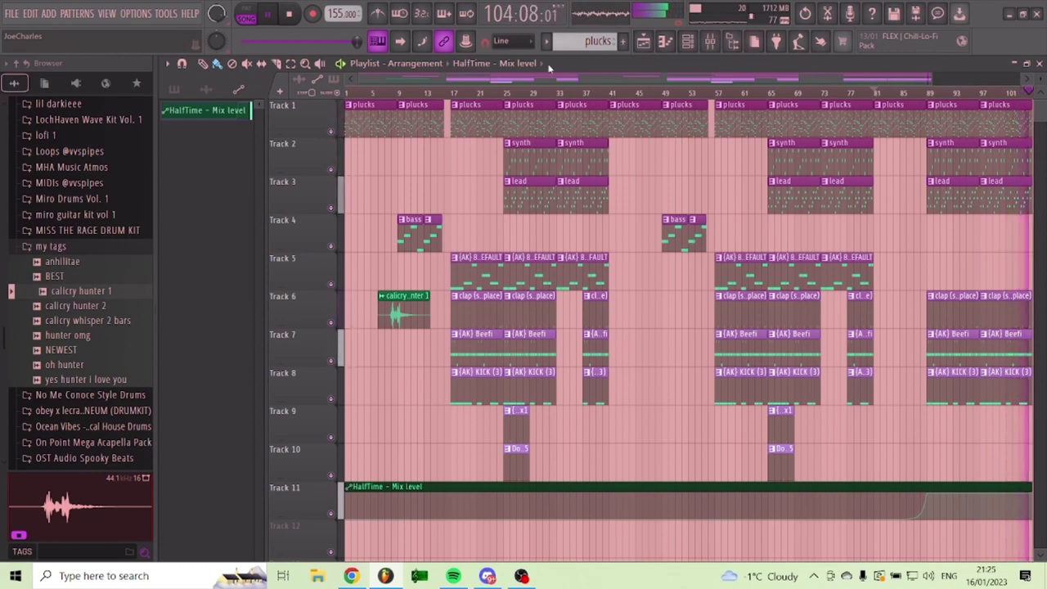
pyautogui.scroll(1, 485, 69)
pyautogui.press('space')
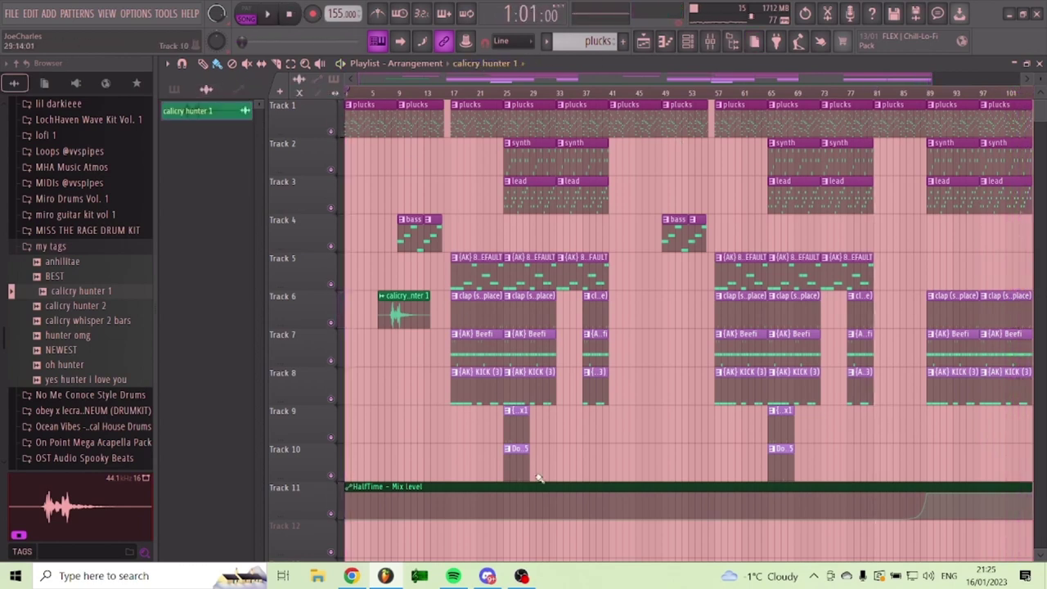